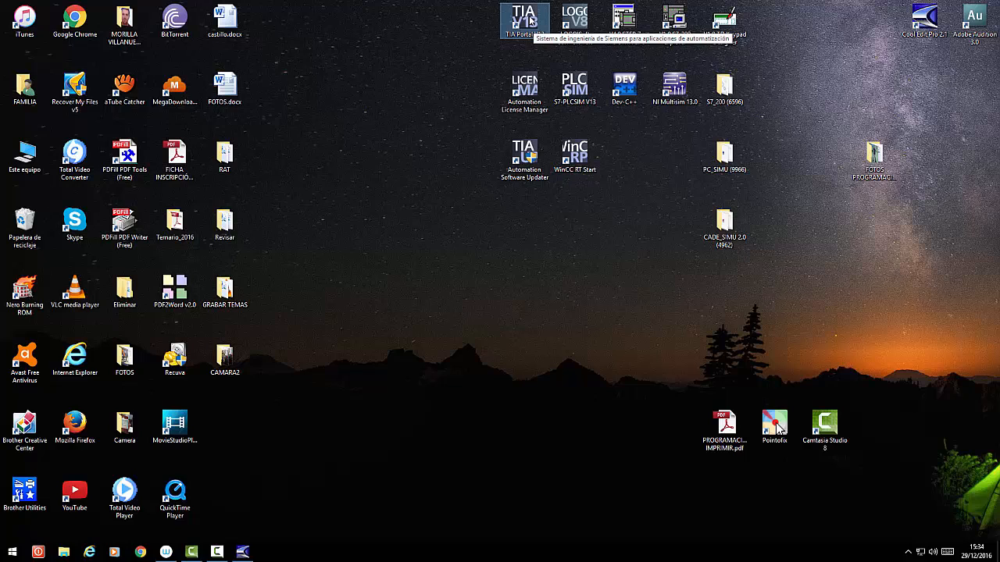
- Start TIA Portal and create the project "Entorno_de_trabajo" with the author's name and the comment "Estudio del entorno de trabajo"
double_click(529, 21)
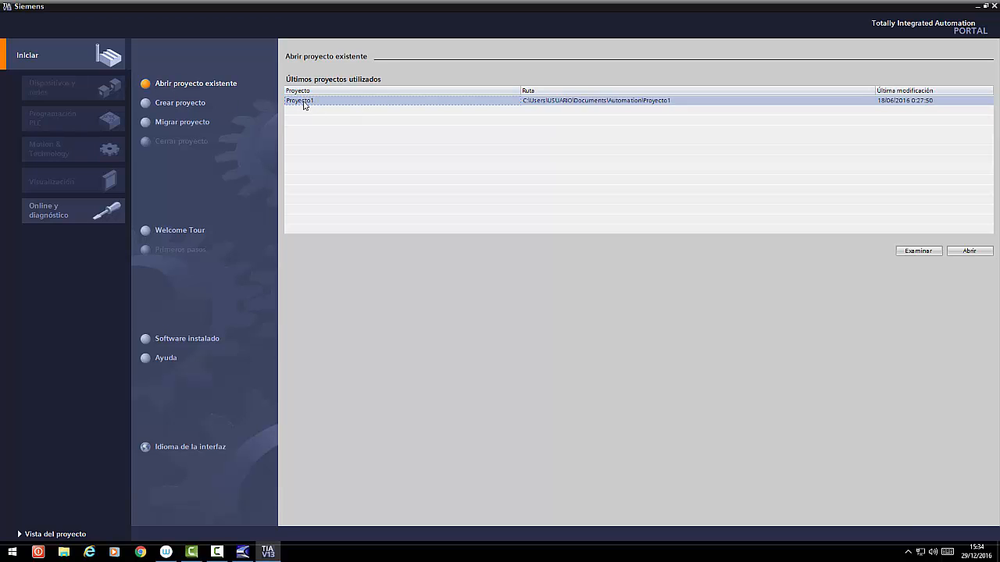
left_click(190, 105)
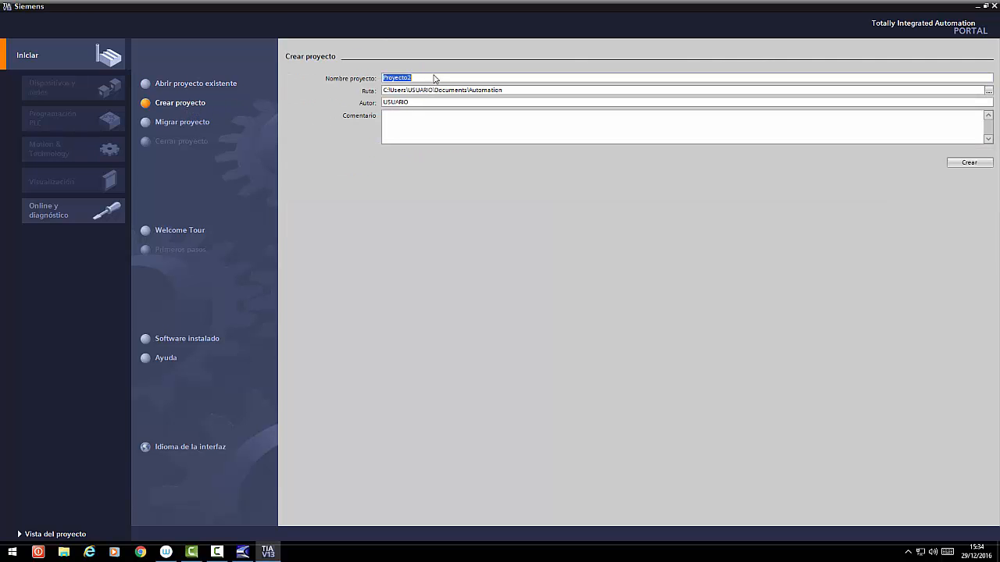
type("Entorno_de_trabajo")
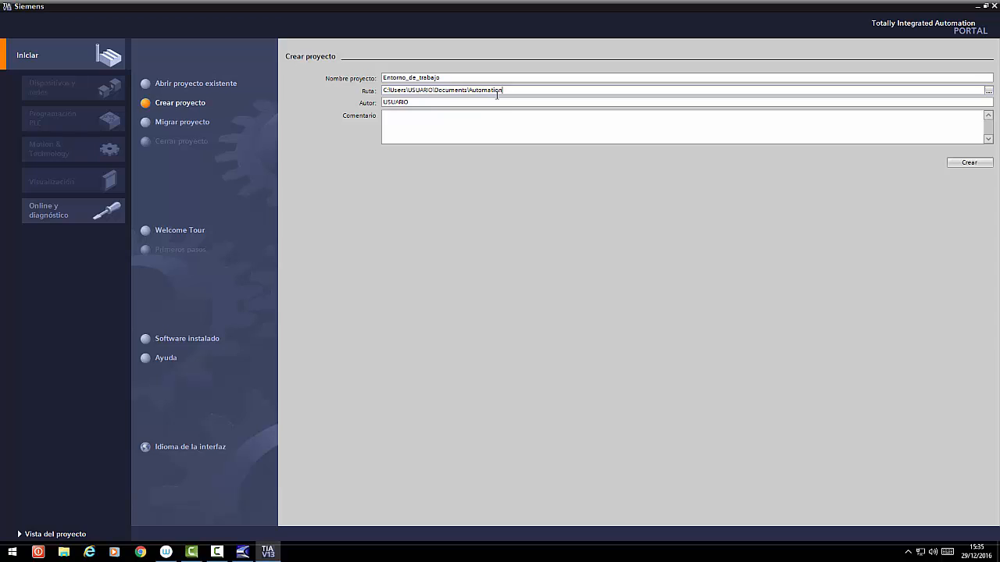
double_click(412, 102)
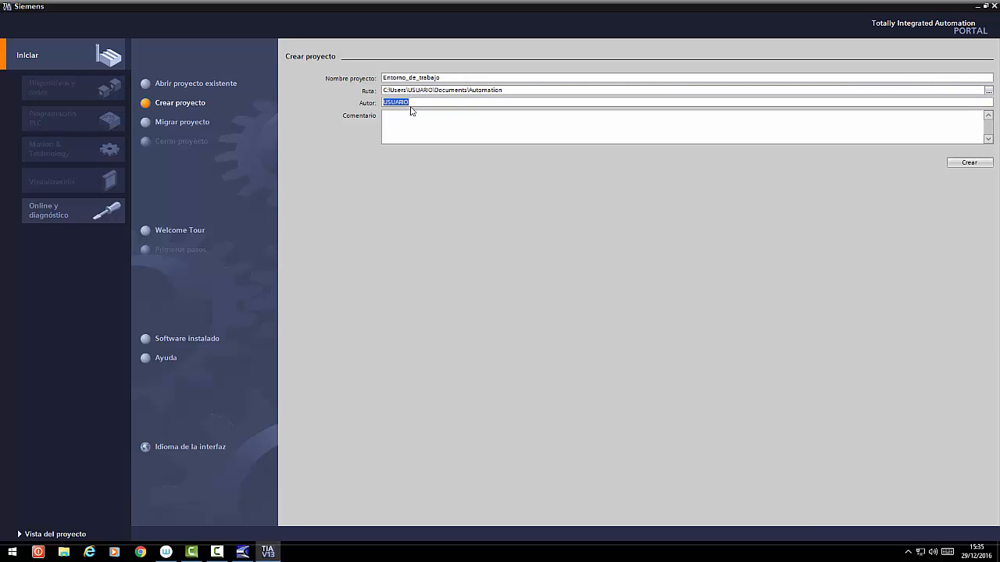
type("LORENZO")
left_click(431, 132)
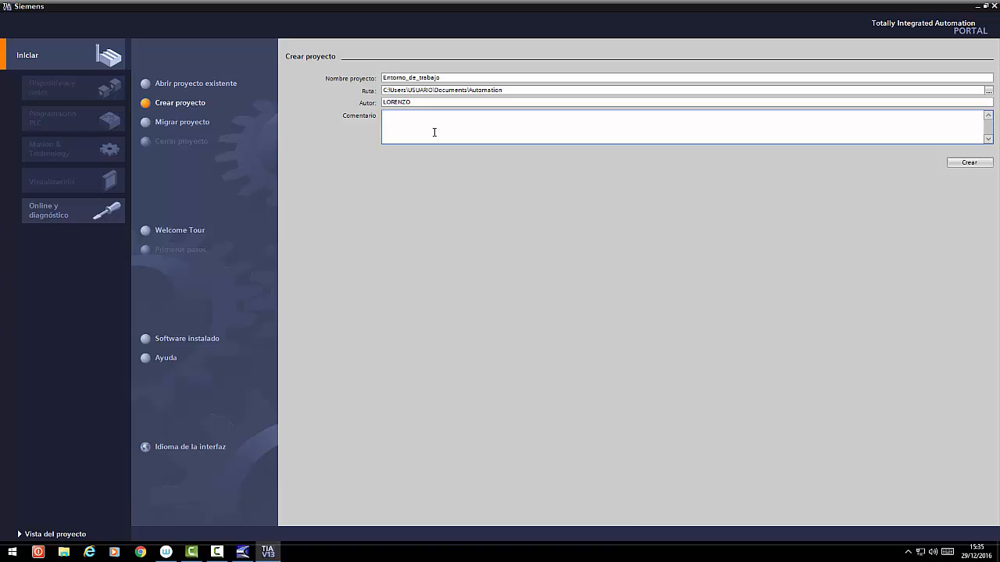
type("Estudio del entorno de trabajo")
left_click(966, 164)
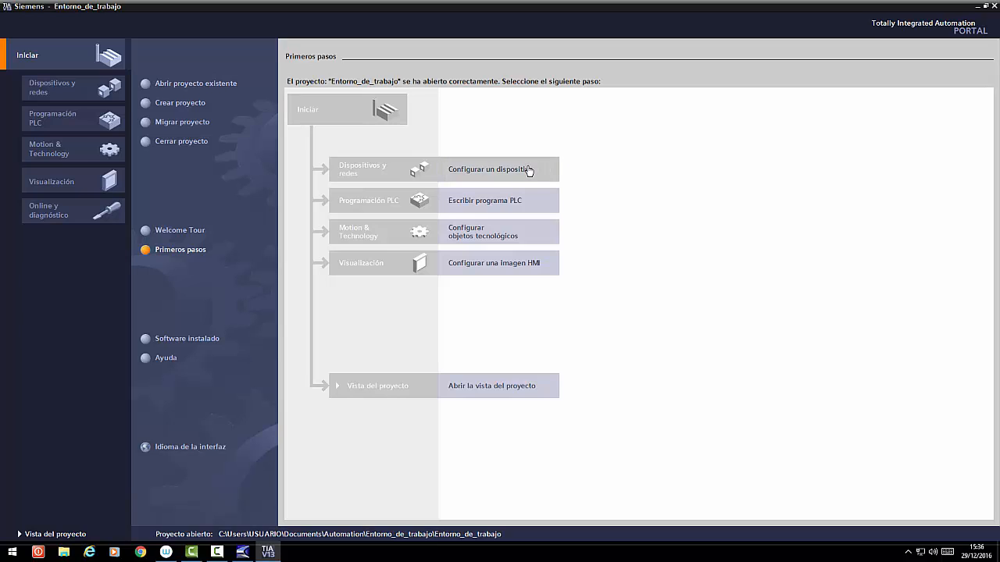
- Begin adding a device to the project and compare the HMI, Sistemas PC and Controladores categories, ending on Controladores
left_click(461, 173)
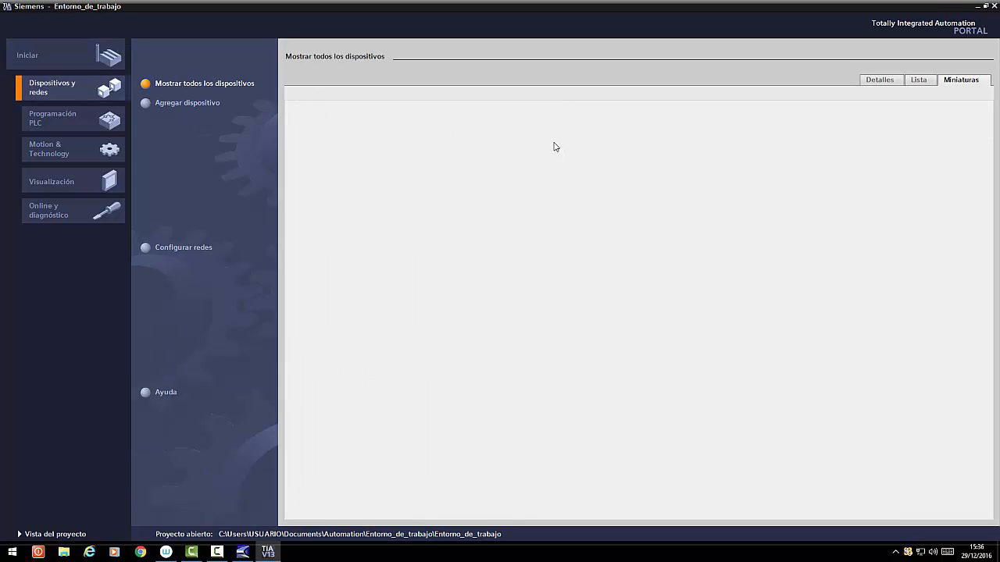
left_click(181, 104)
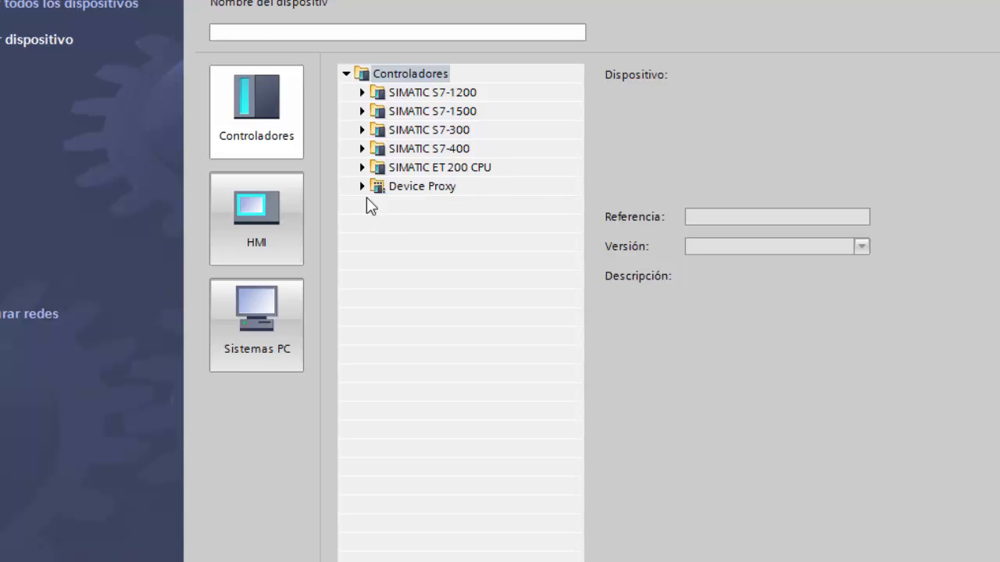
left_click(266, 224)
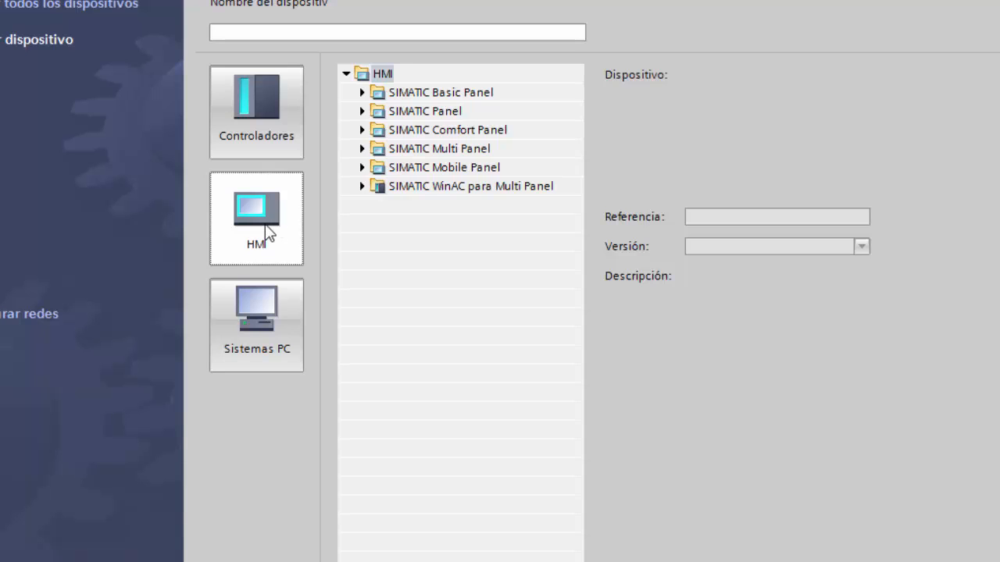
left_click(255, 305)
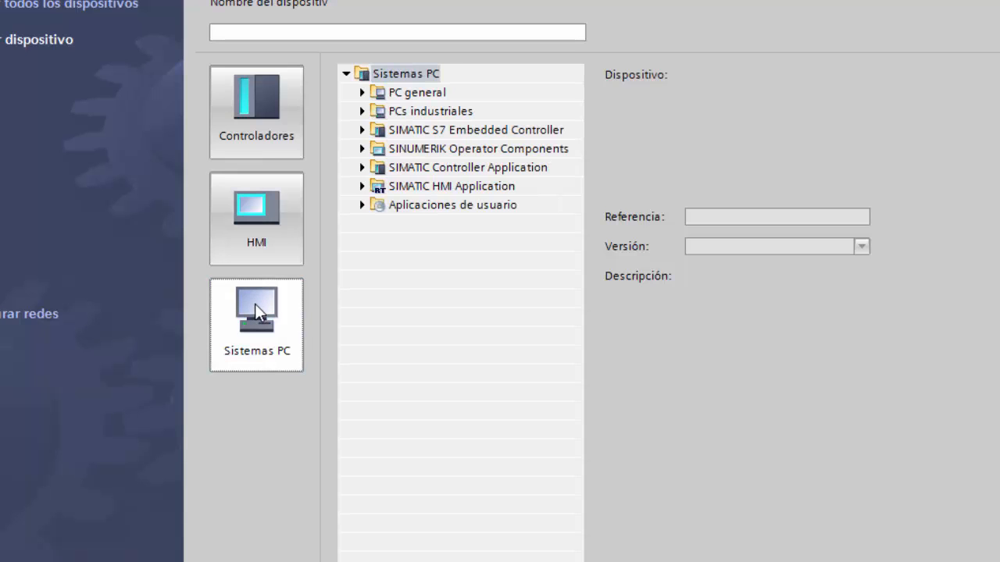
left_click(252, 122)
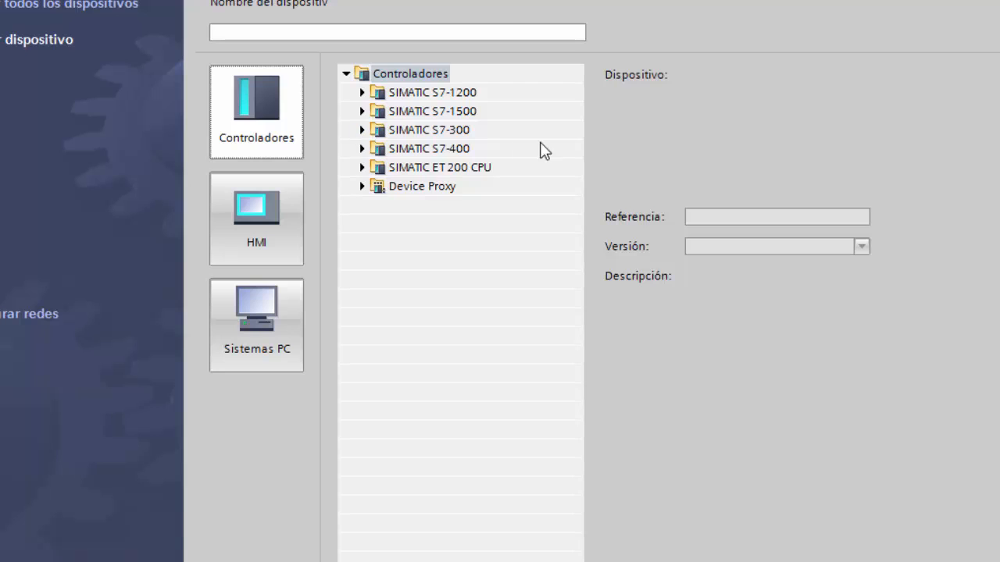
- Add a CPU 315-2 DP controller from the SIMATIC S7-300 family to the project
left_click(362, 130)
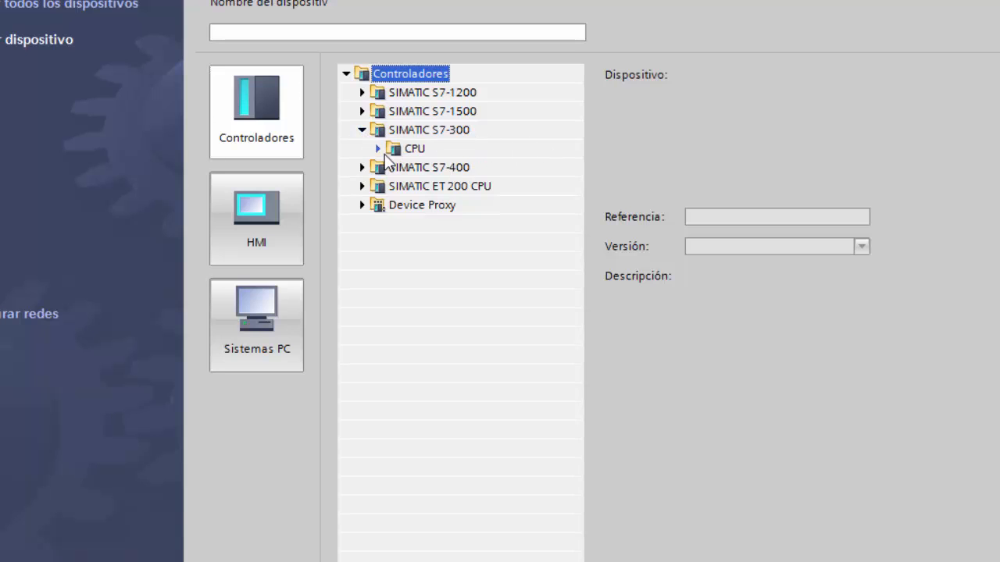
left_click(379, 148)
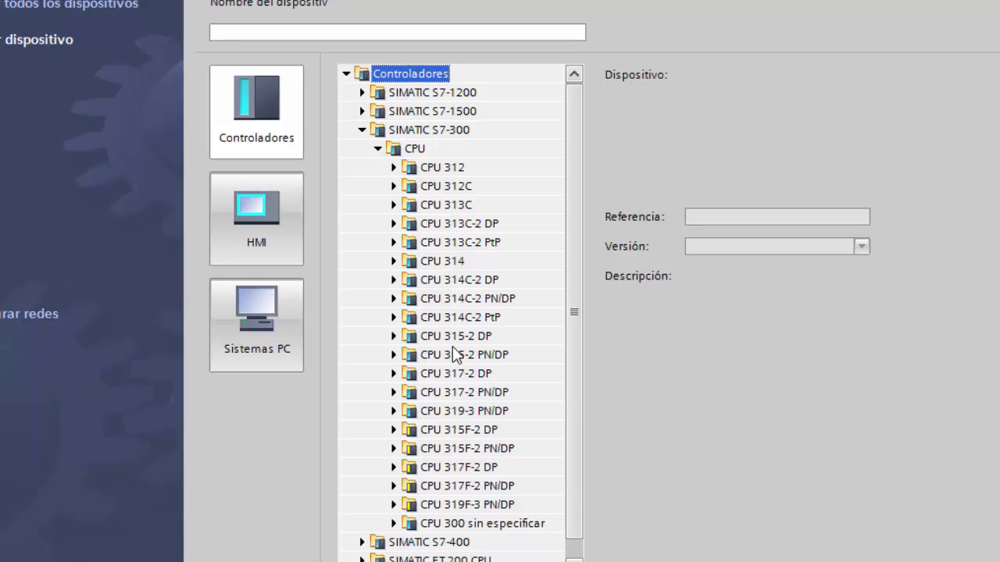
left_click(411, 335)
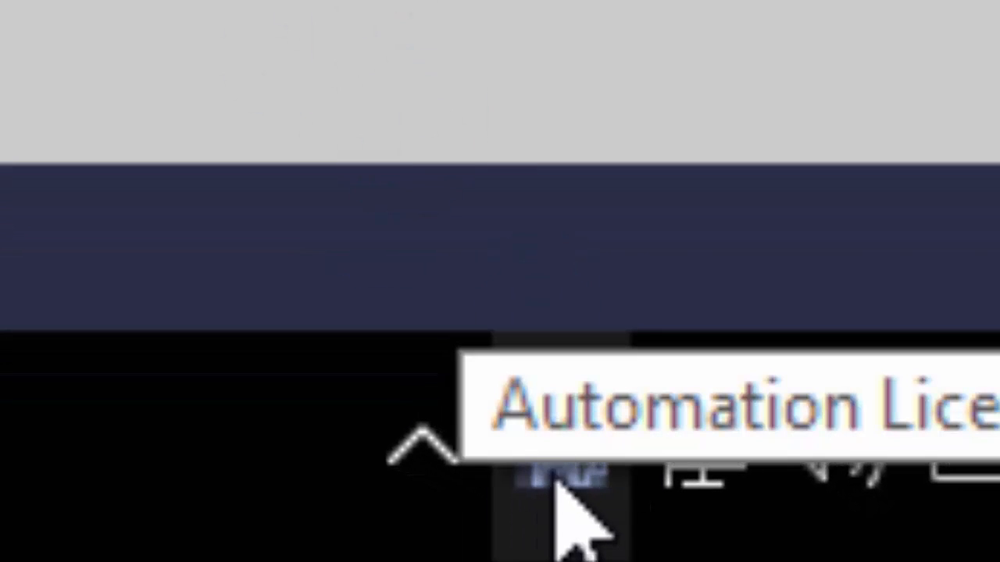
double_click(614, 441)
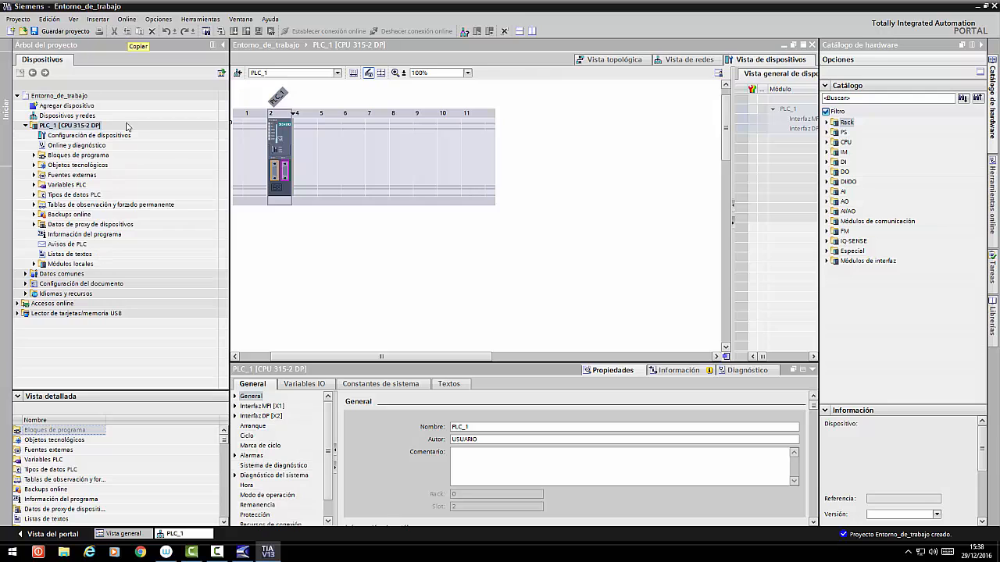
- Try the device editor maximized and restored, and examine the front of the CPU 315-2 DP on the rack up close
left_click(802, 45)
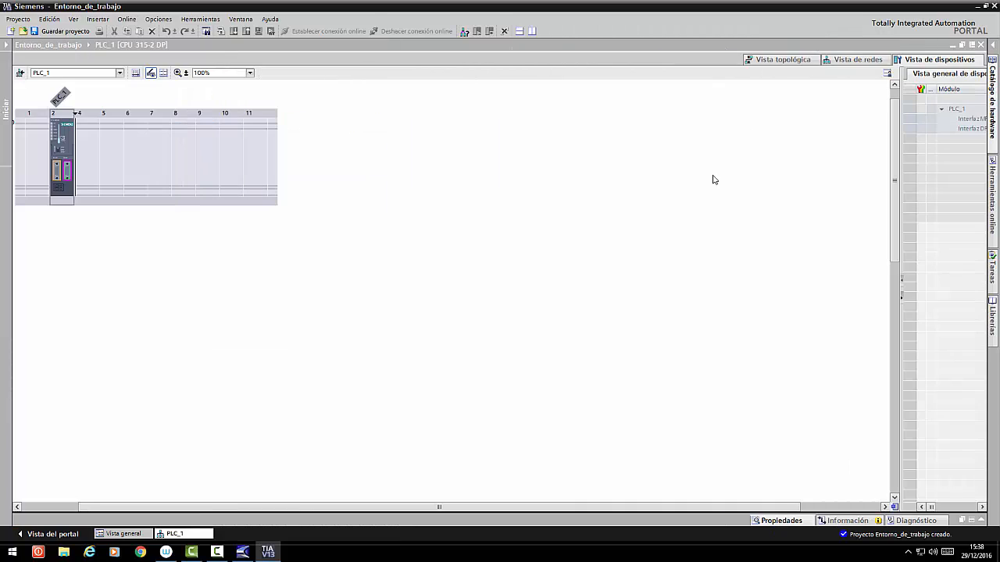
left_click(962, 47)
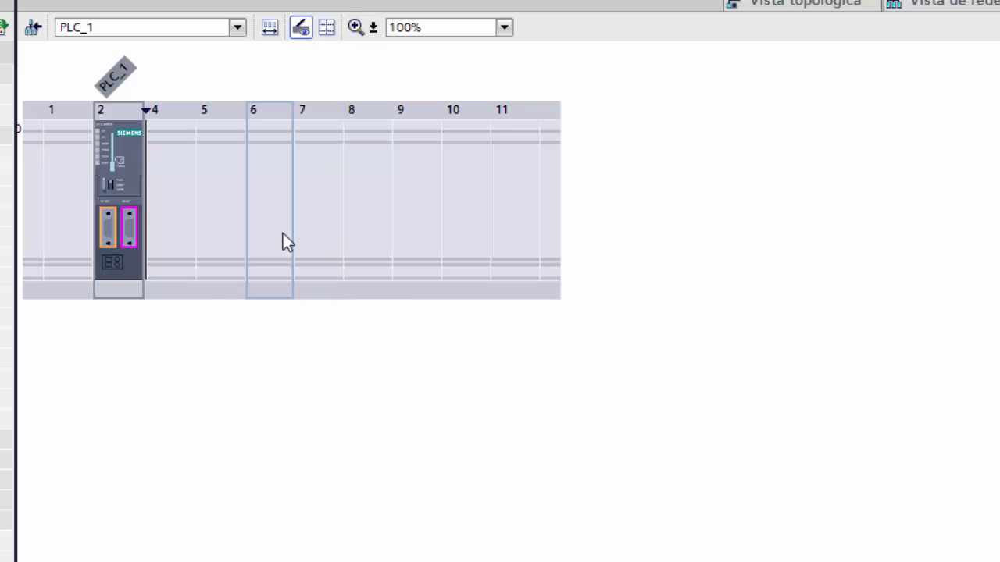
left_click(356, 28)
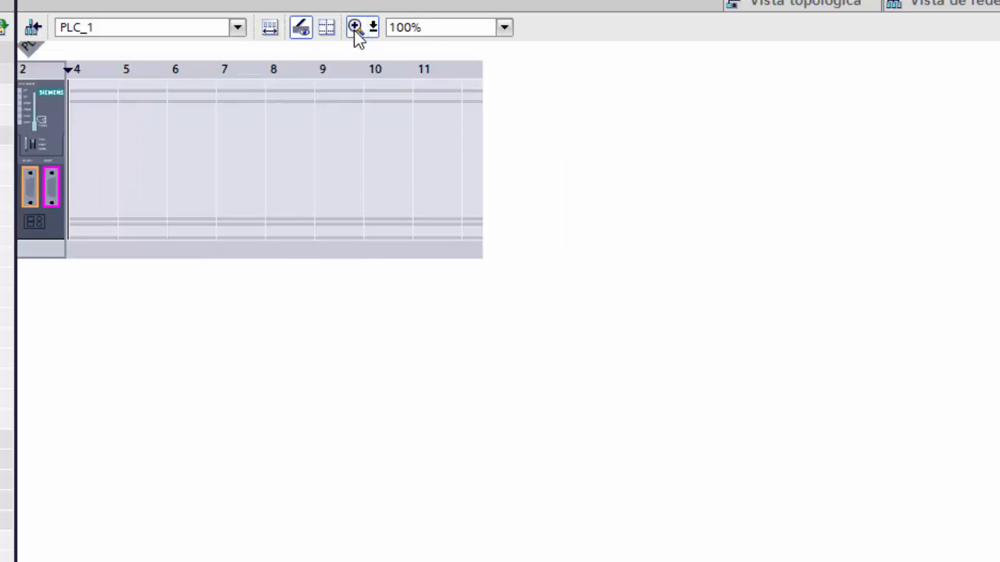
left_click(355, 28)
triple_click(355, 29)
triple_click(355, 28)
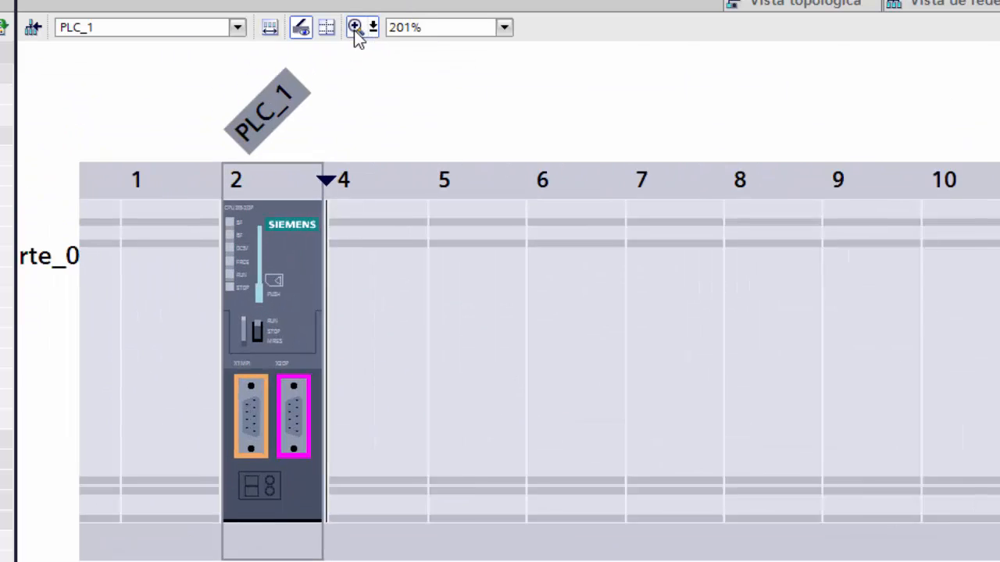
left_click(355, 28)
double_click(355, 29)
triple_click(355, 28)
double_click(355, 28)
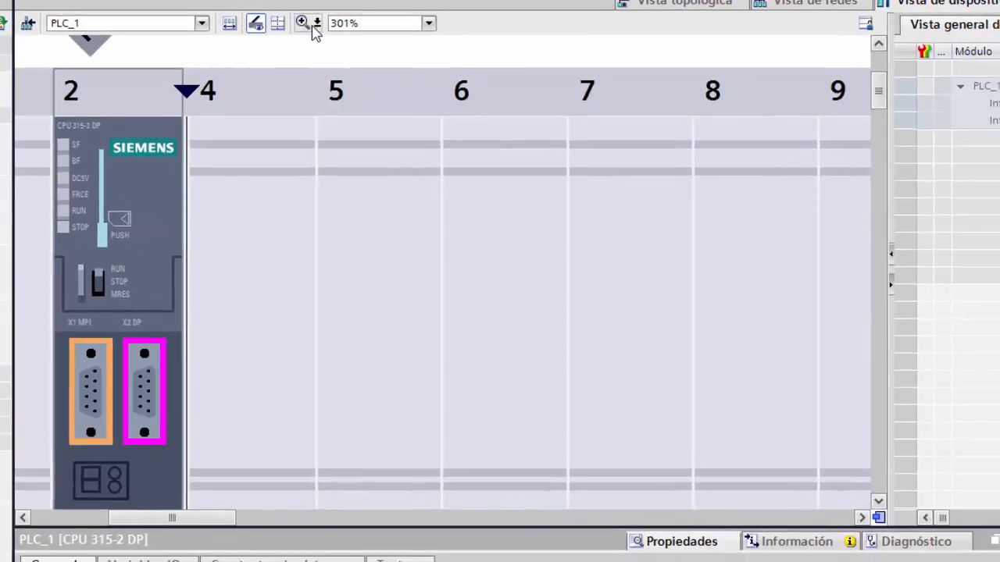
- Insert the DI 16/DO 16x24VDC/0.5A module 6ES7 323-1BL00-0AA0 from the hardware catalog into slot 4 of the rack
left_click(331, 24)
left_click(365, 44)
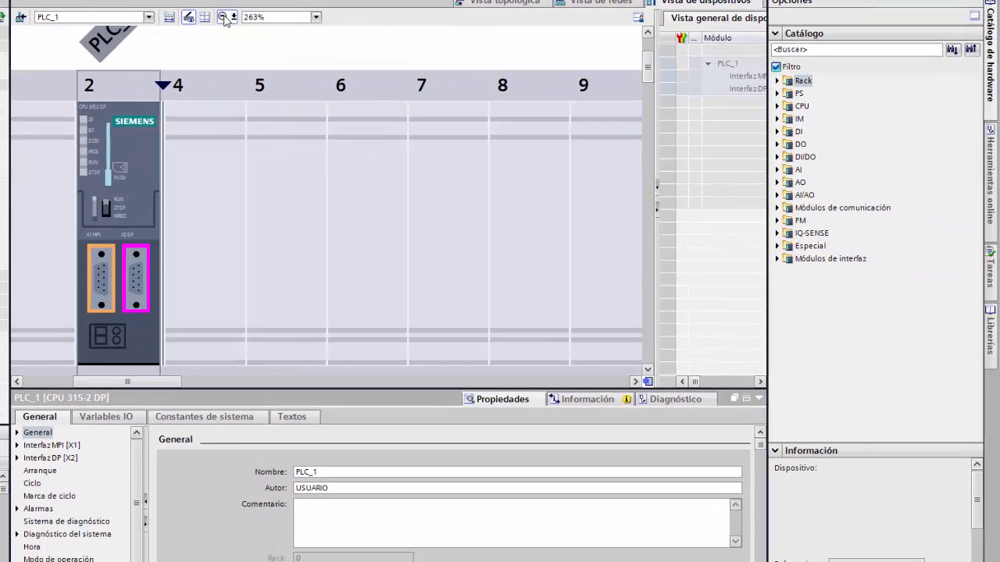
left_click(263, 23)
left_click(223, 16)
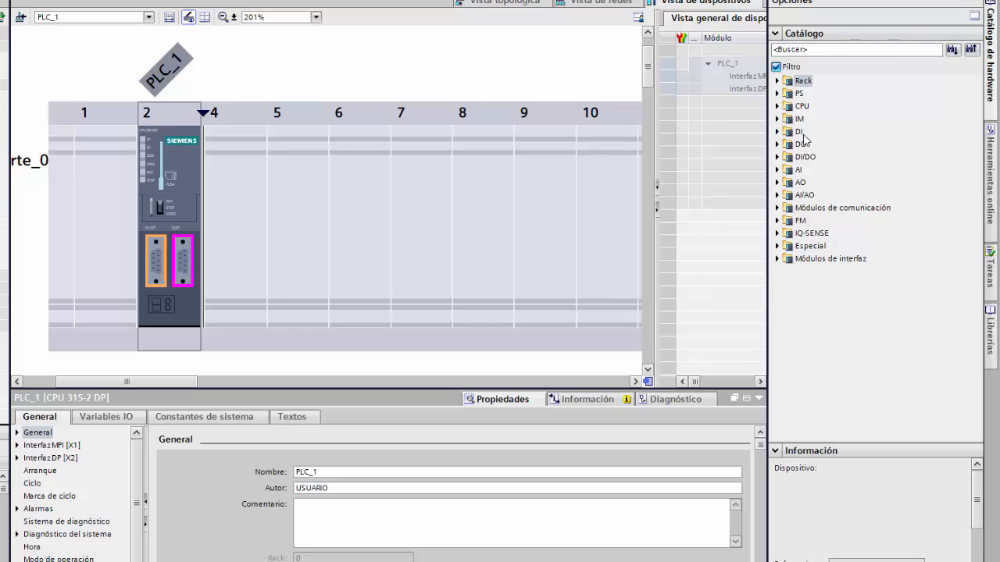
left_click(779, 158)
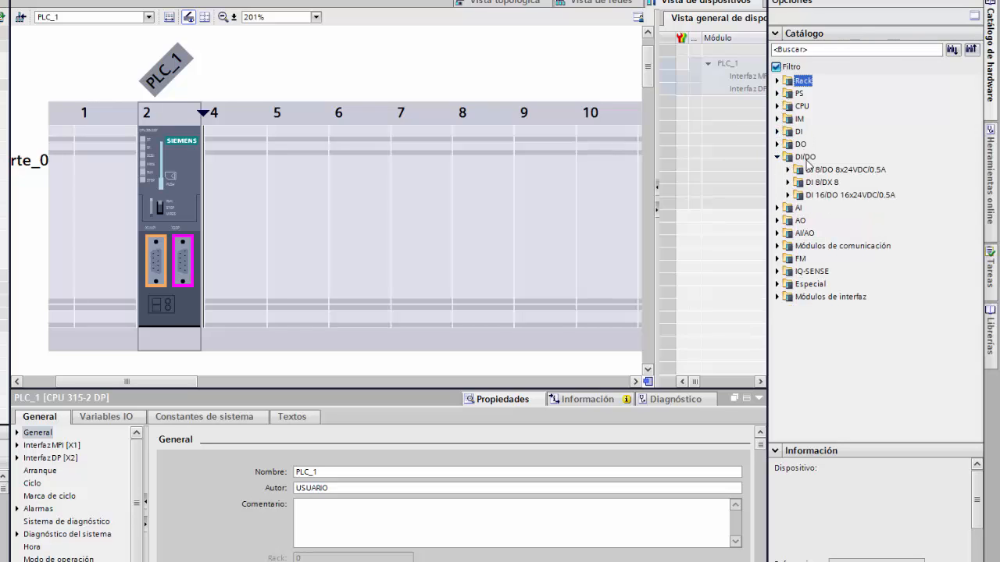
left_click(789, 196)
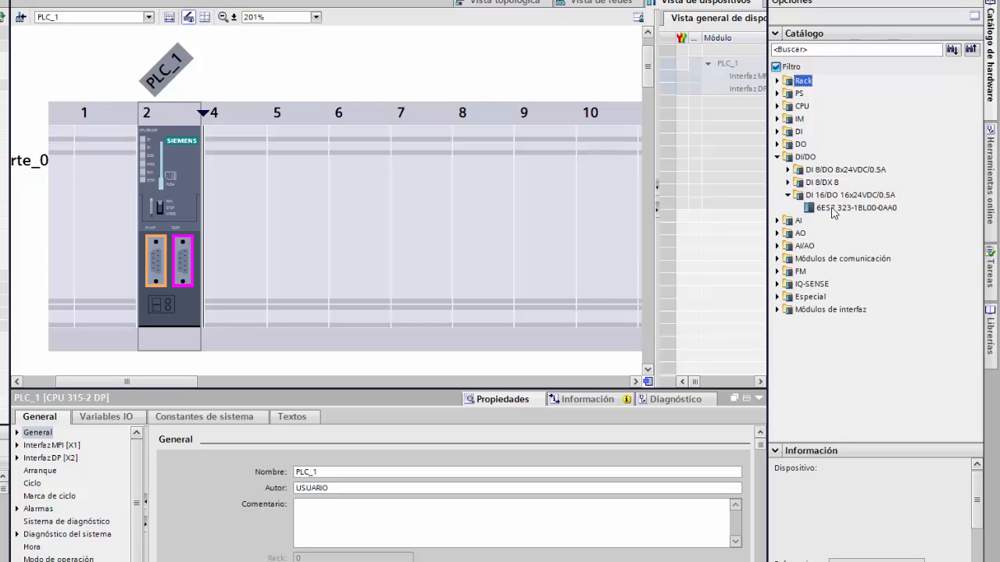
left_click(833, 207)
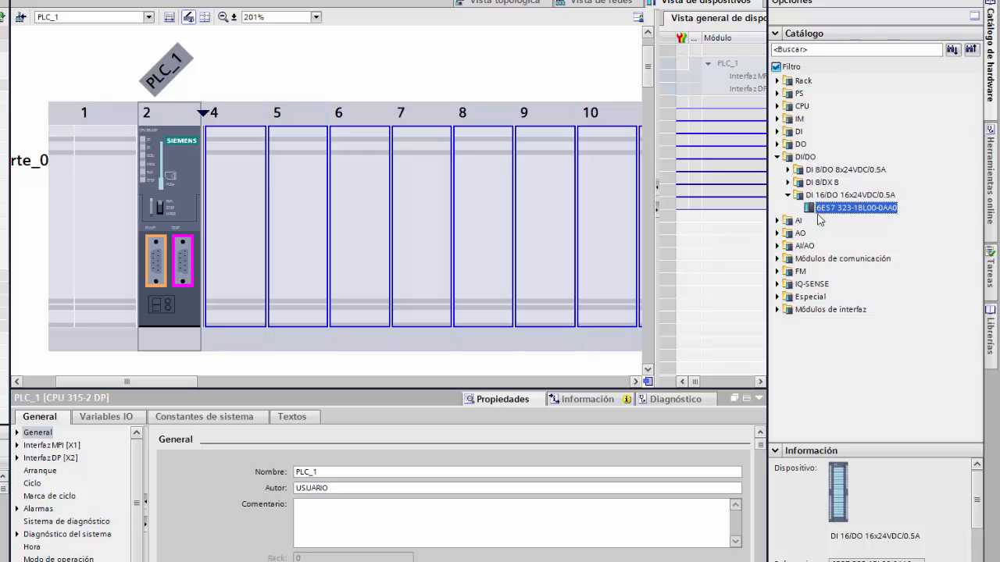
left_click_drag(854, 211, 235, 190)
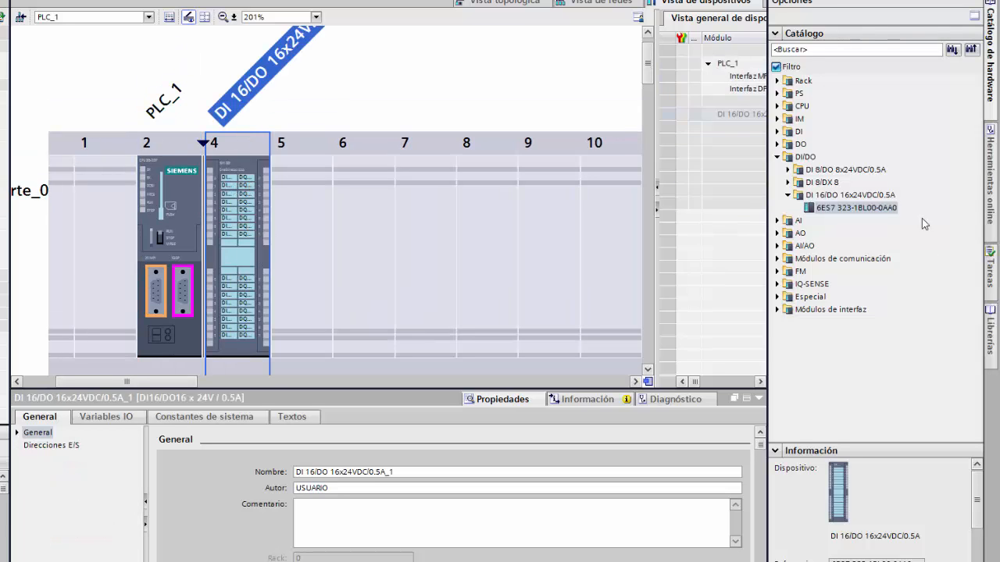
left_click(787, 196)
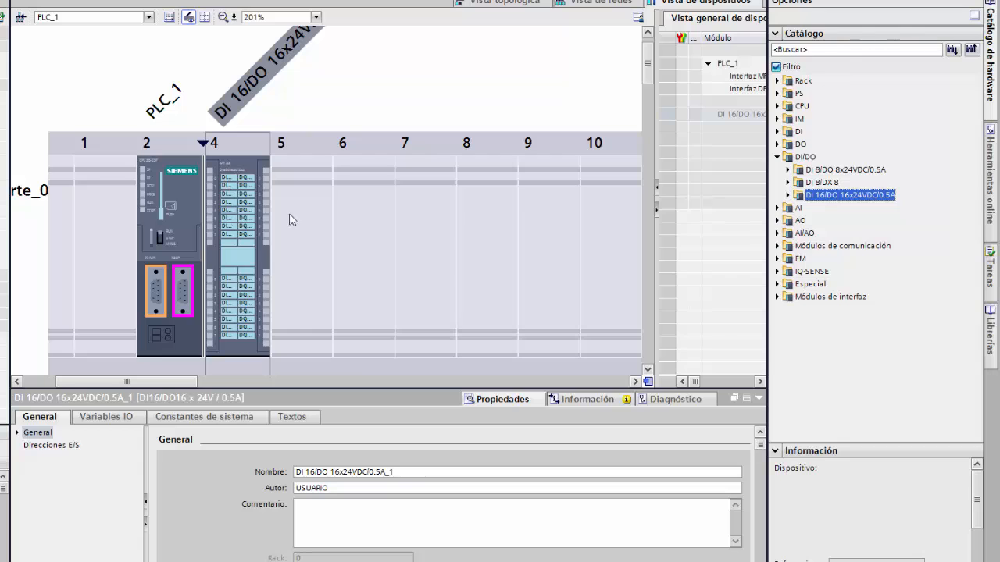
left_click(778, 156)
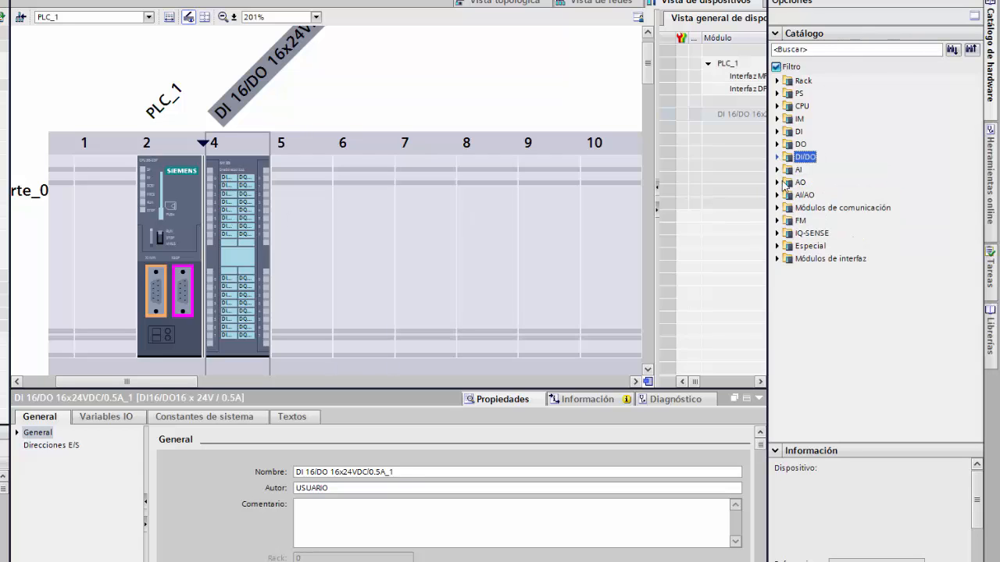
- Insert the analog input module AI 8x12BIT, 6ES7 331-7KF02-0AB0, into slot 5 of the rack
left_click(778, 170)
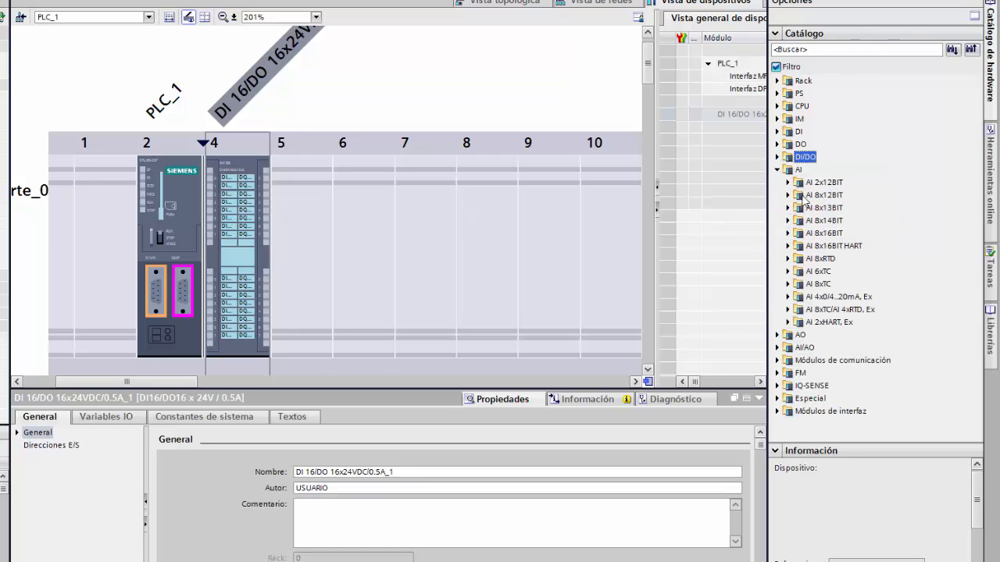
left_click(788, 195)
left_click_drag(826, 213, 299, 220)
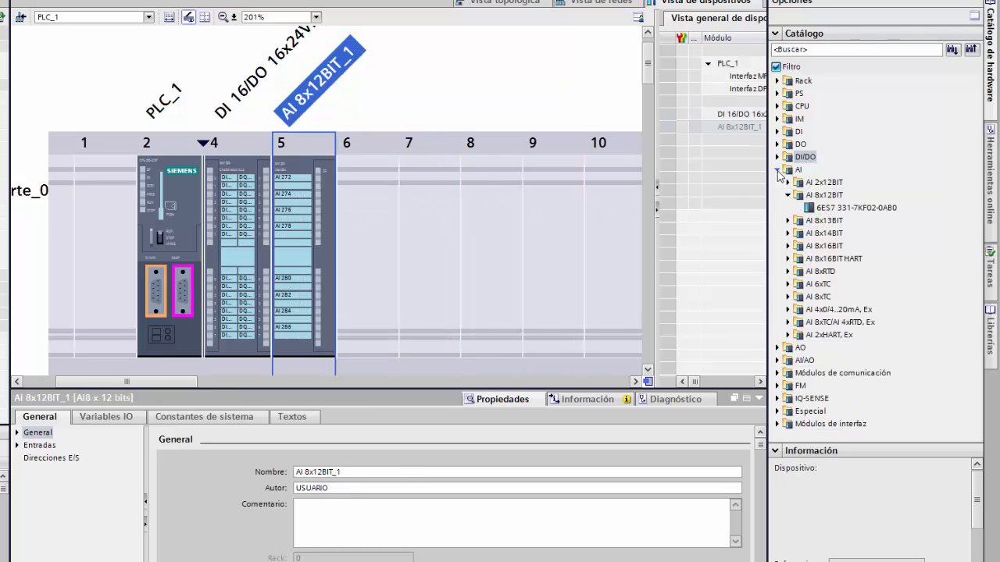
left_click(778, 169)
- Insert the analog output module AO 8x12BIT, 6ES7 332-5HF00-0AB0, into slot 6 of the rack
left_click(778, 182)
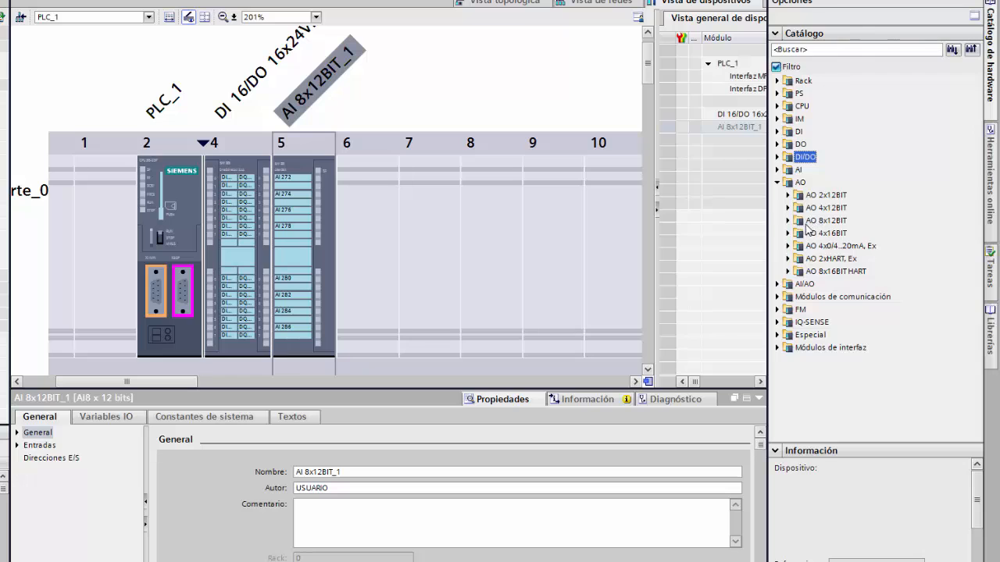
left_click(788, 221)
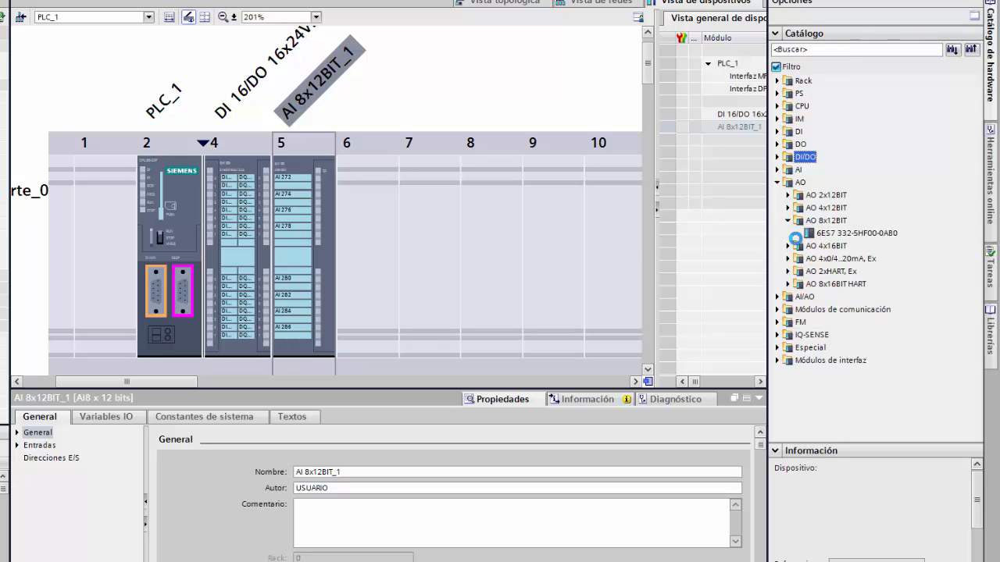
left_click_drag(820, 233, 364, 233)
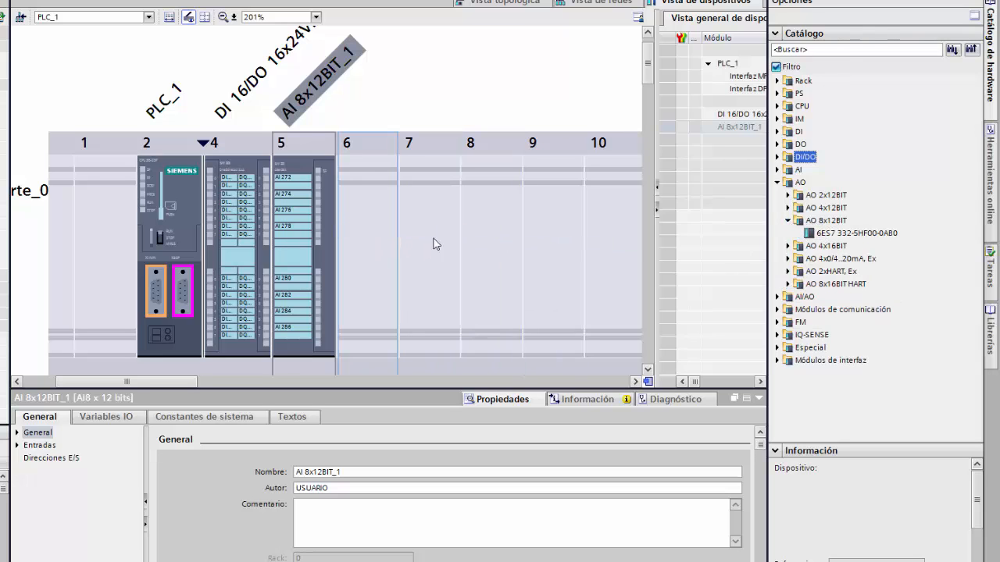
left_click(427, 230)
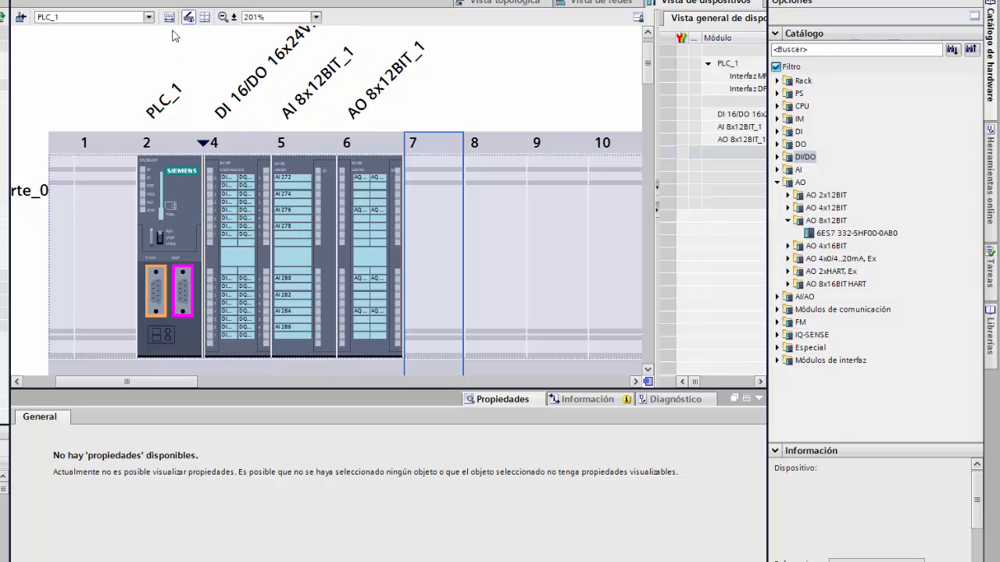
- Examine the CPU and the three inserted modules on the rack up close, including their channel addresses
left_click(233, 17)
left_click(225, 32)
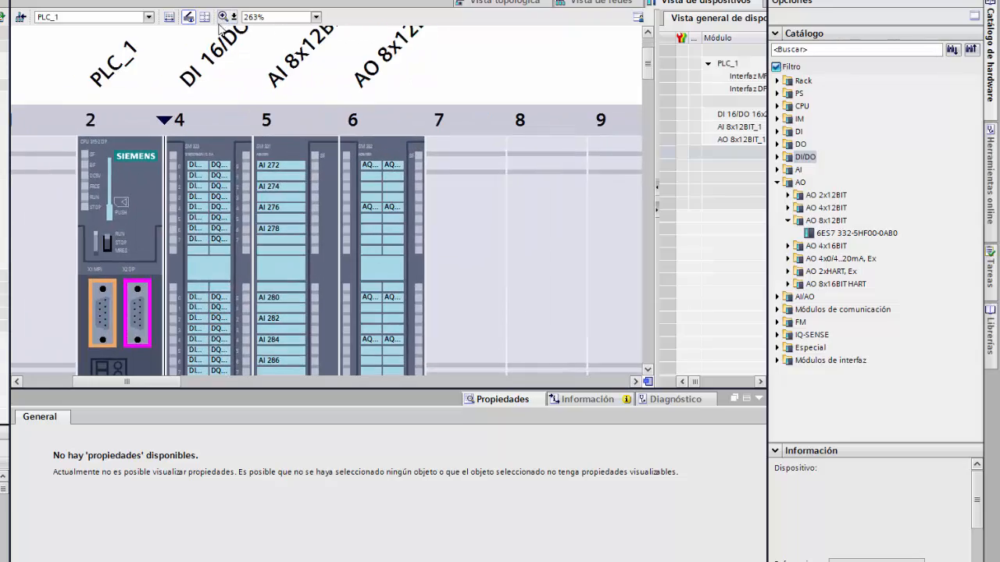
left_click(223, 17)
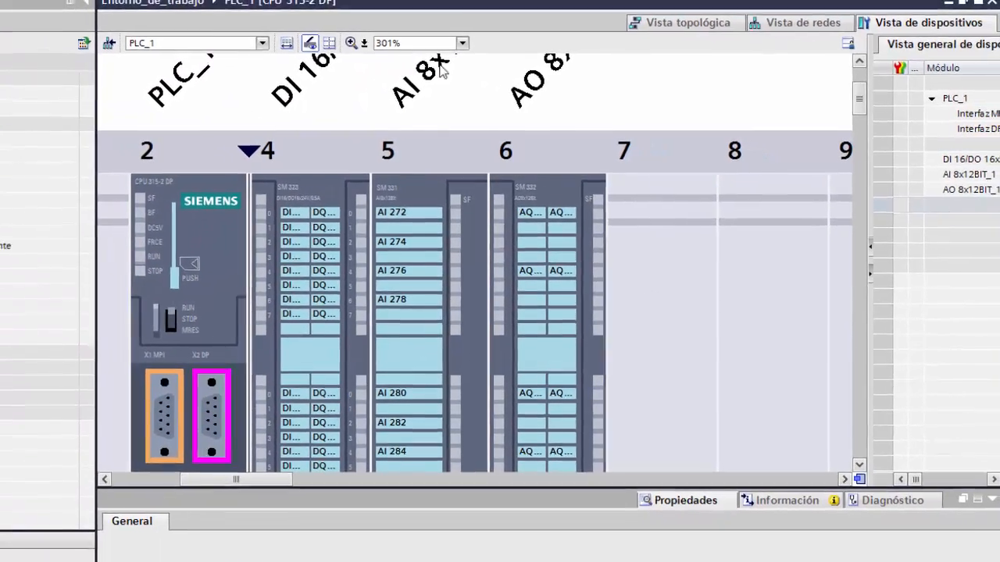
scroll(752, 206, "down", 4)
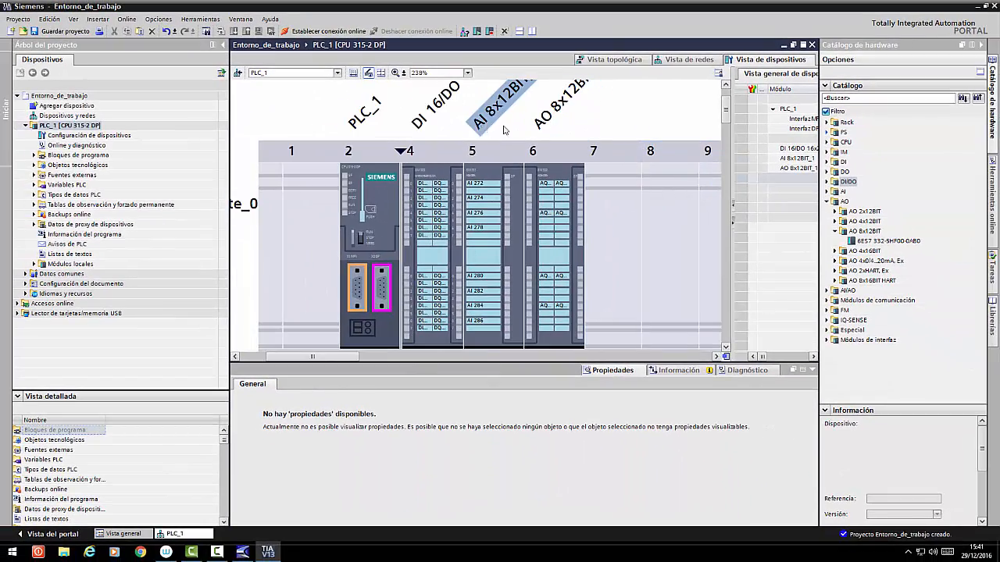
scroll(605, 164, "down", 3)
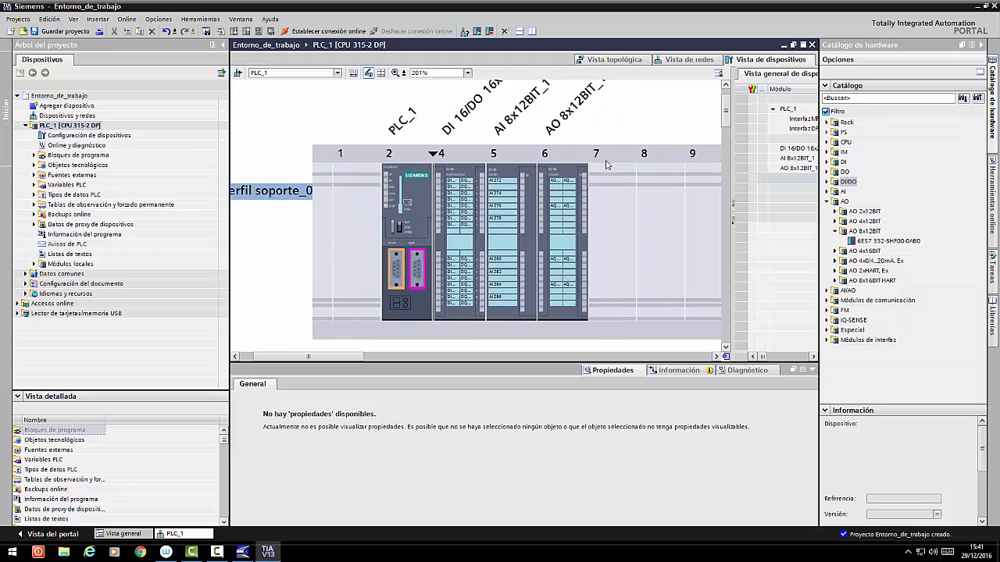
- Select the CPU 315-2 DP on the rack and review its catalog information and Identification & Maintenance properties
left_click(412, 210)
left_click(459, 206)
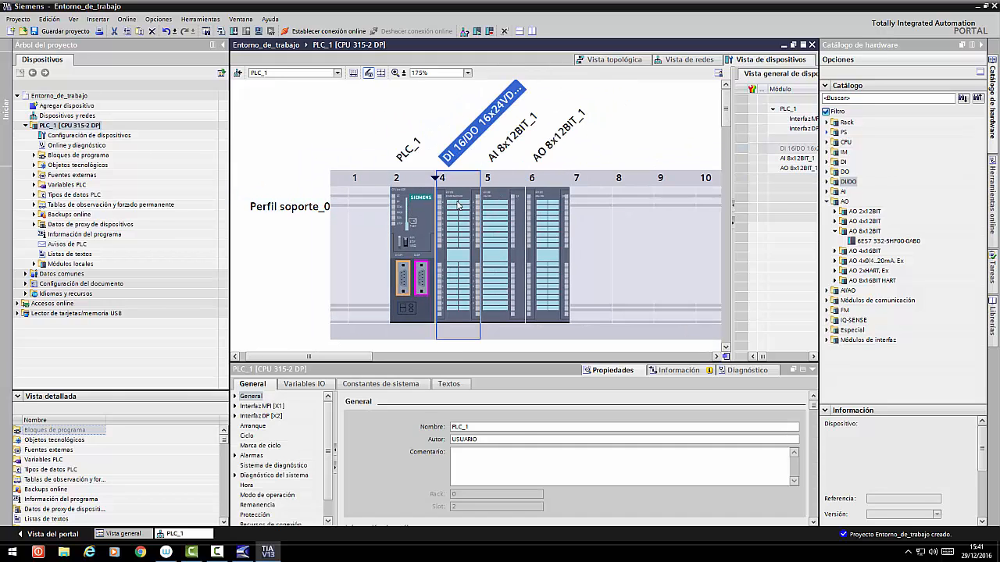
left_click(513, 208)
left_click(417, 220)
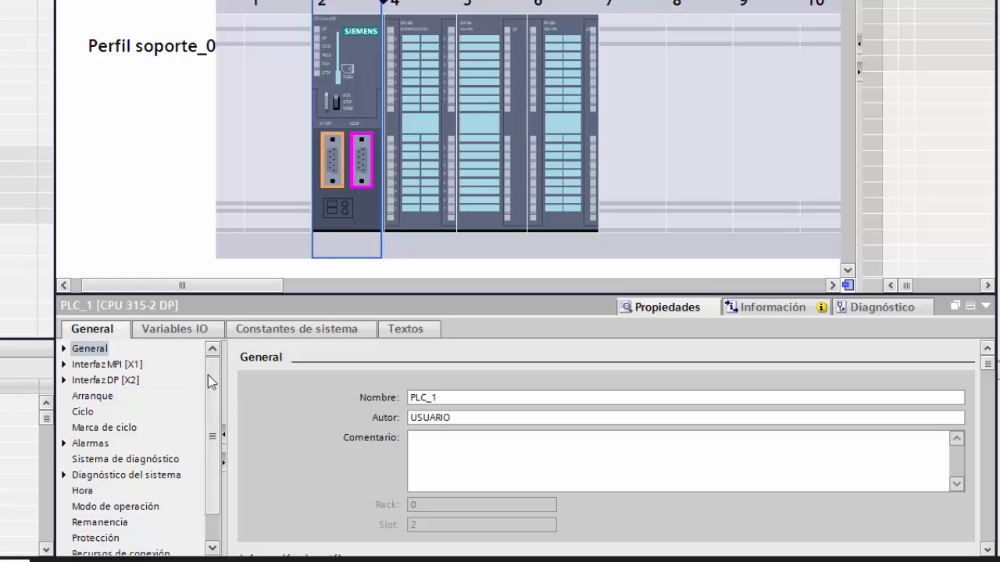
left_click_drag(208, 375, 231, 373)
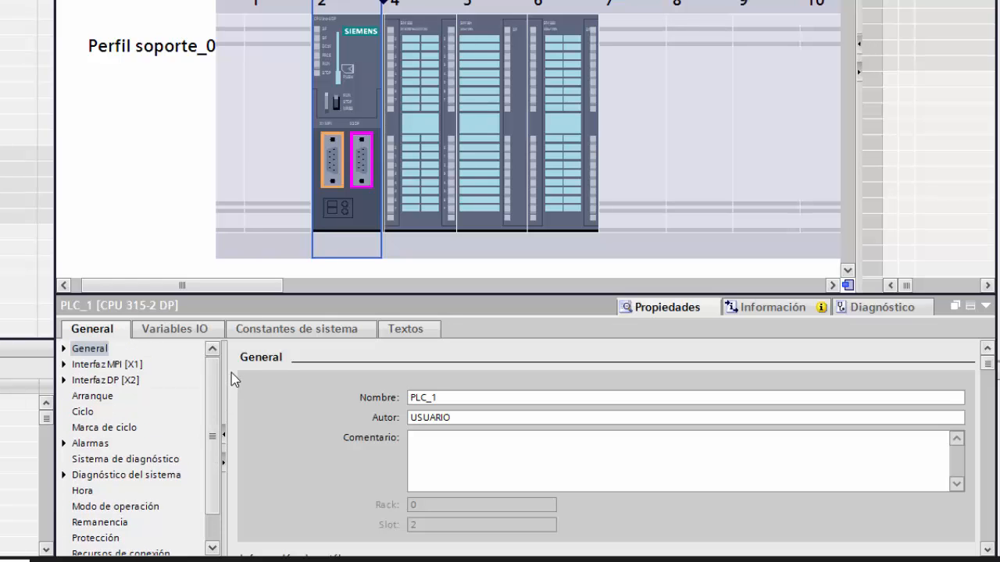
left_click(64, 348)
left_click(125, 365)
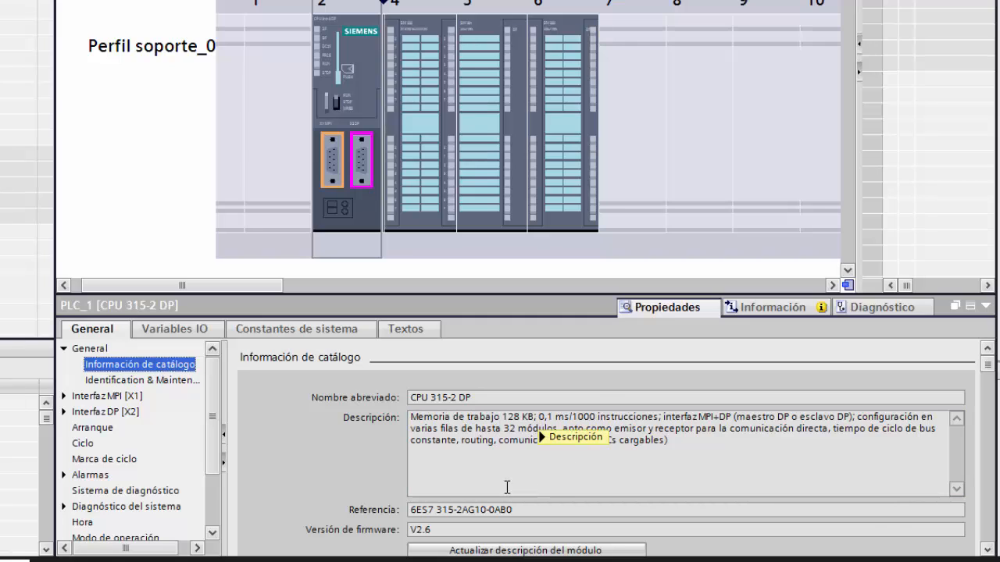
left_click(987, 550)
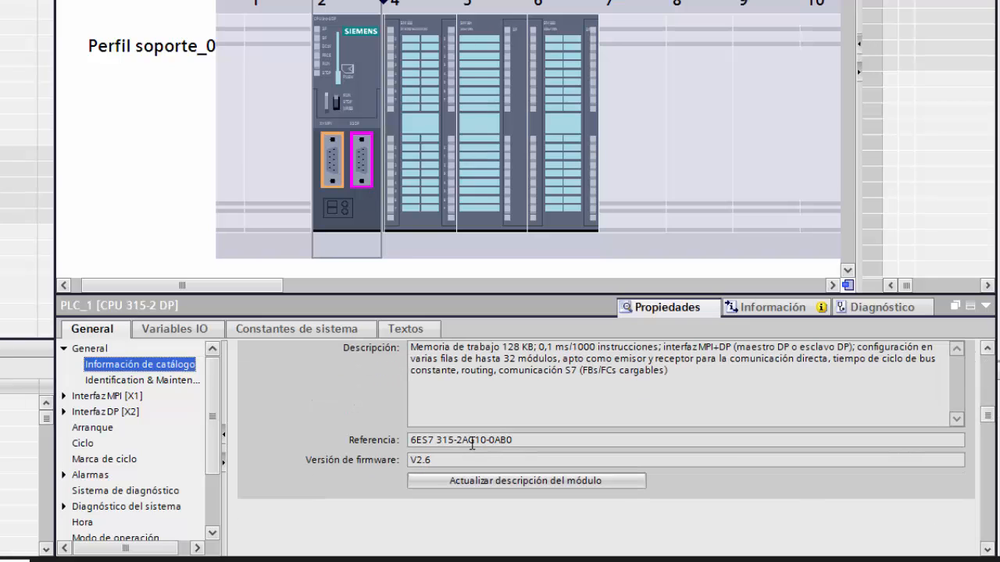
left_click(109, 380)
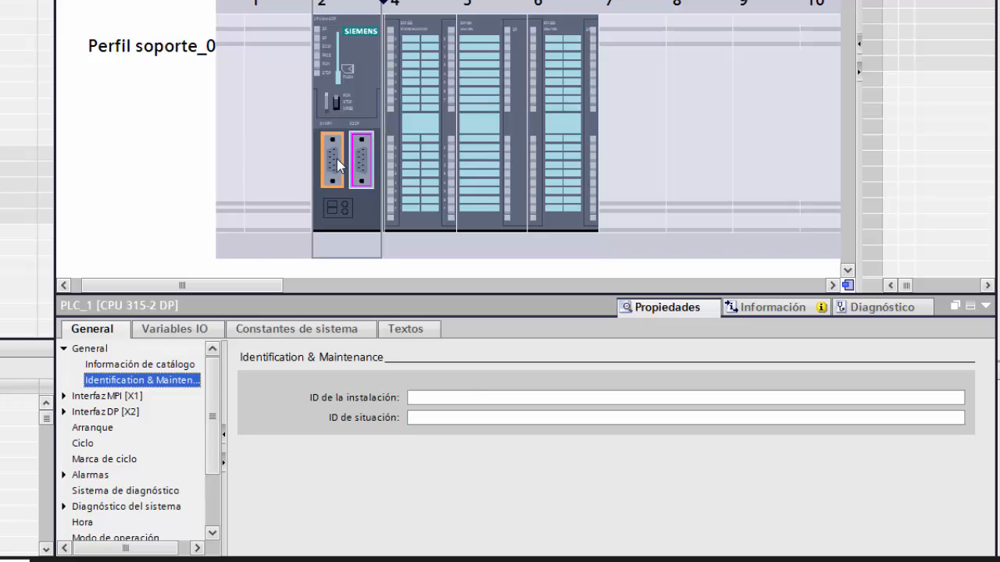
- Review the general properties and the MPI address parameters of the CPU's MPI interface [X1], including address and transmission rate
left_click(64, 396)
left_click(104, 412)
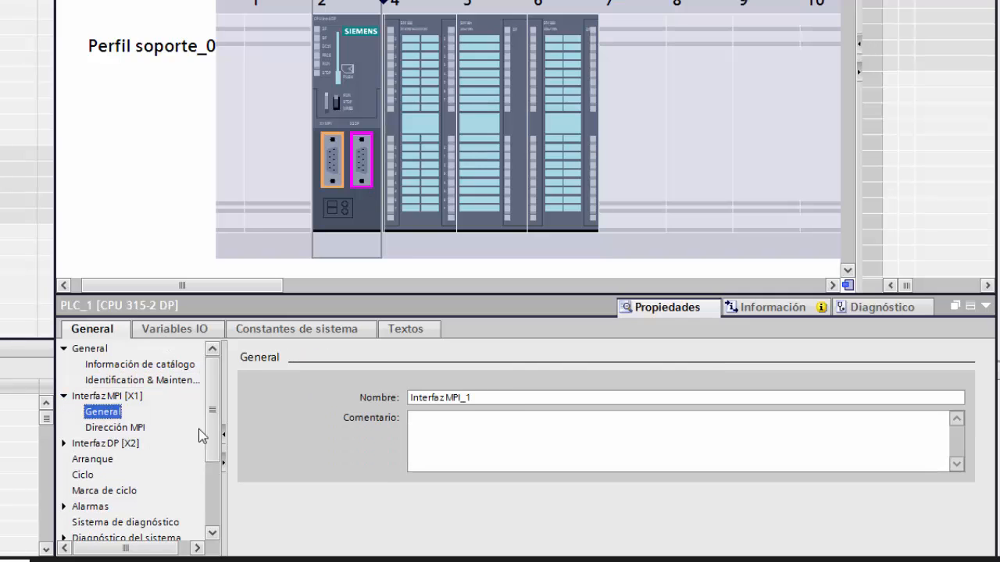
left_click(141, 428)
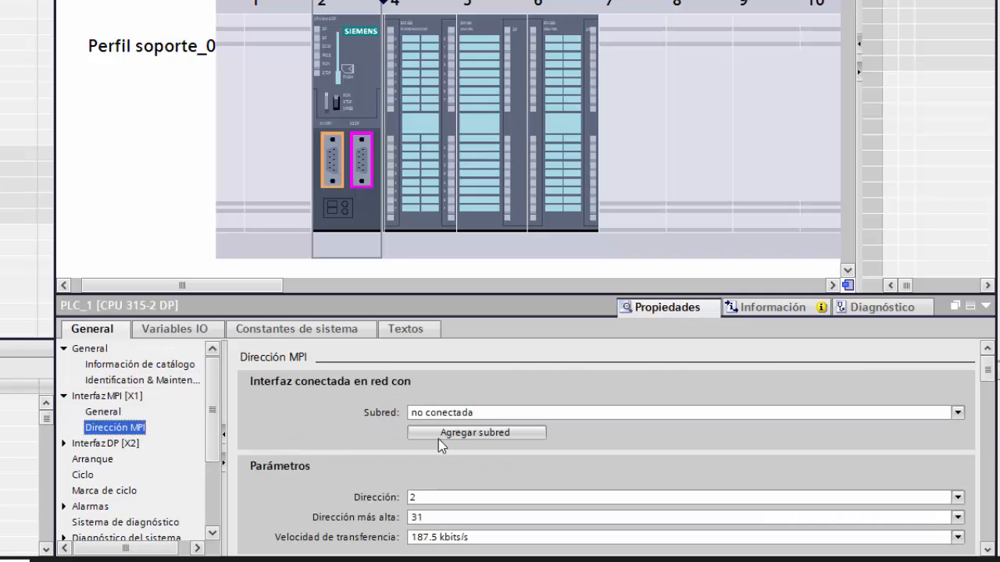
scroll(737, 364, "down", 2)
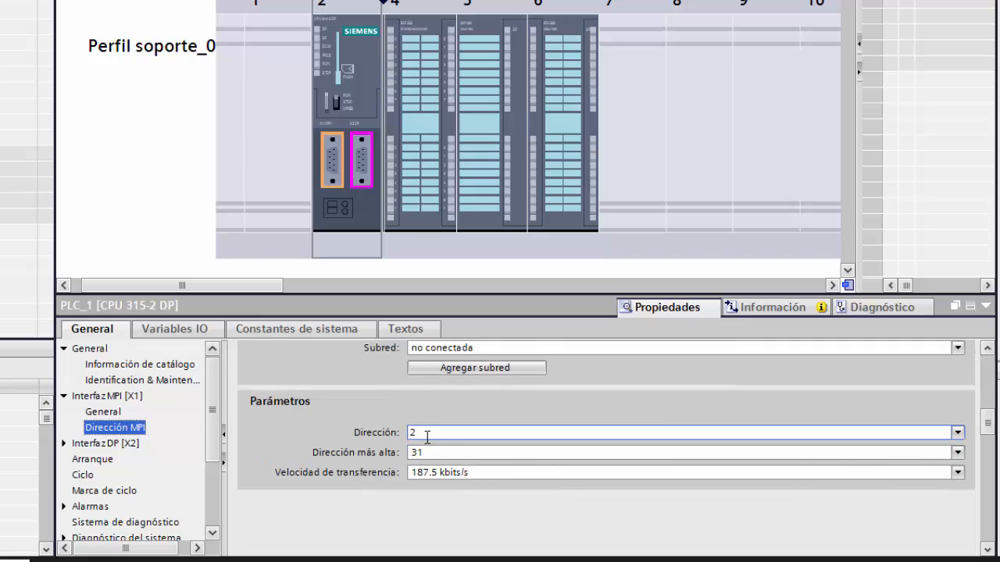
left_click(430, 432)
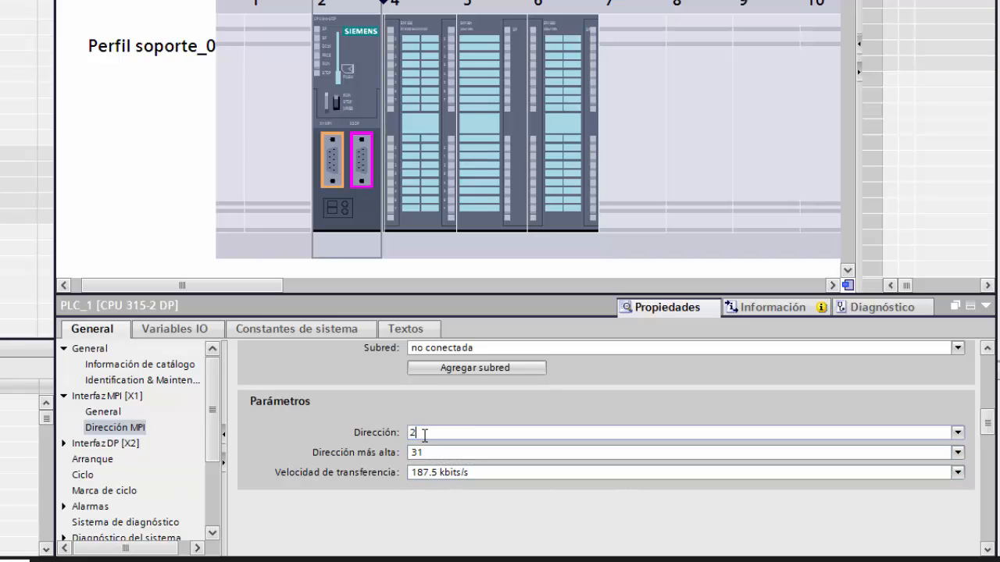
left_click(489, 474)
left_click(489, 474)
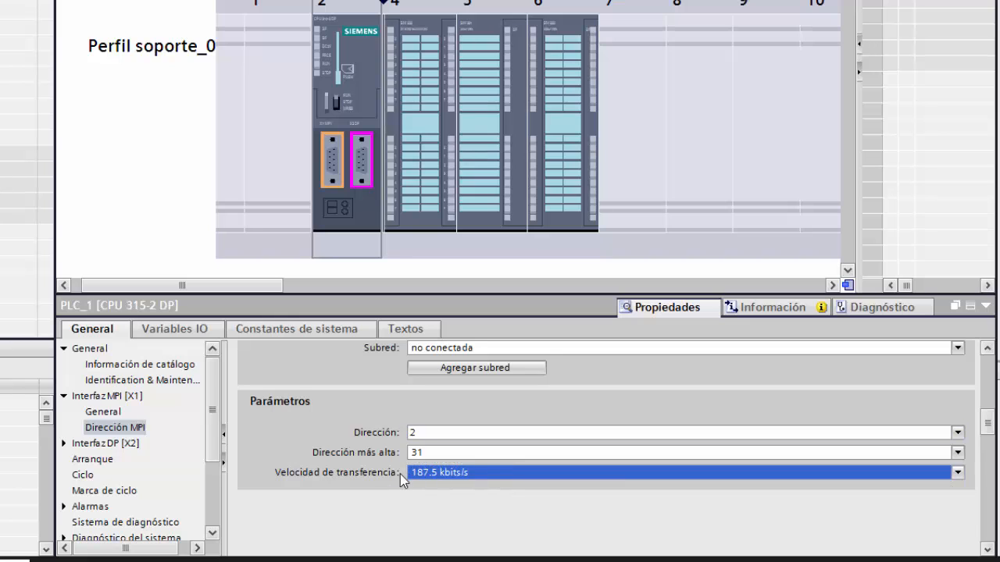
- Review the CPU's DP interface [X2] properties: general, PROFIBUS address, operating mode and time synchronization
left_click(64, 443)
left_click(119, 428)
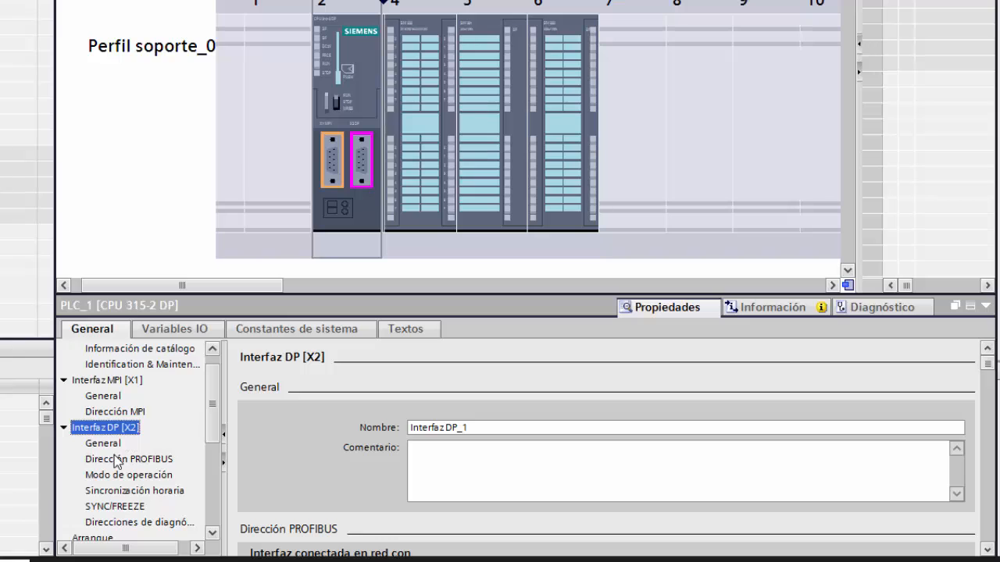
left_click(117, 443)
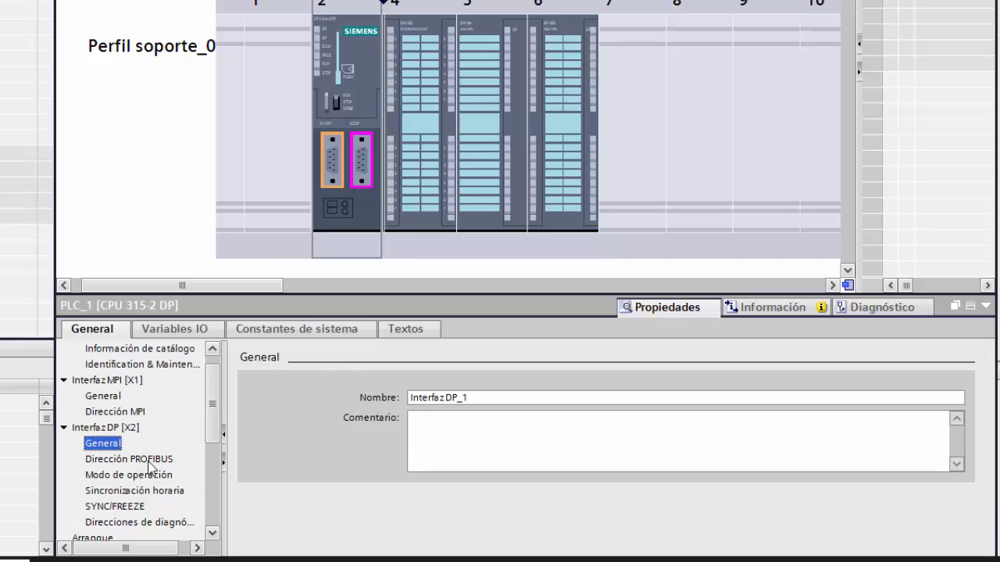
left_click(131, 460)
left_click(438, 497)
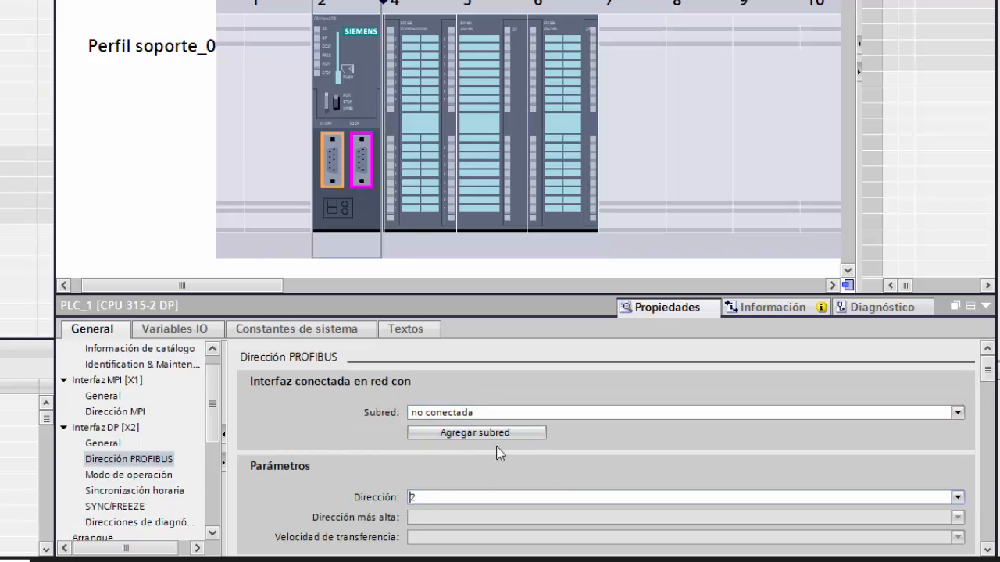
scroll(495, 451, "down", 3)
left_click(152, 477)
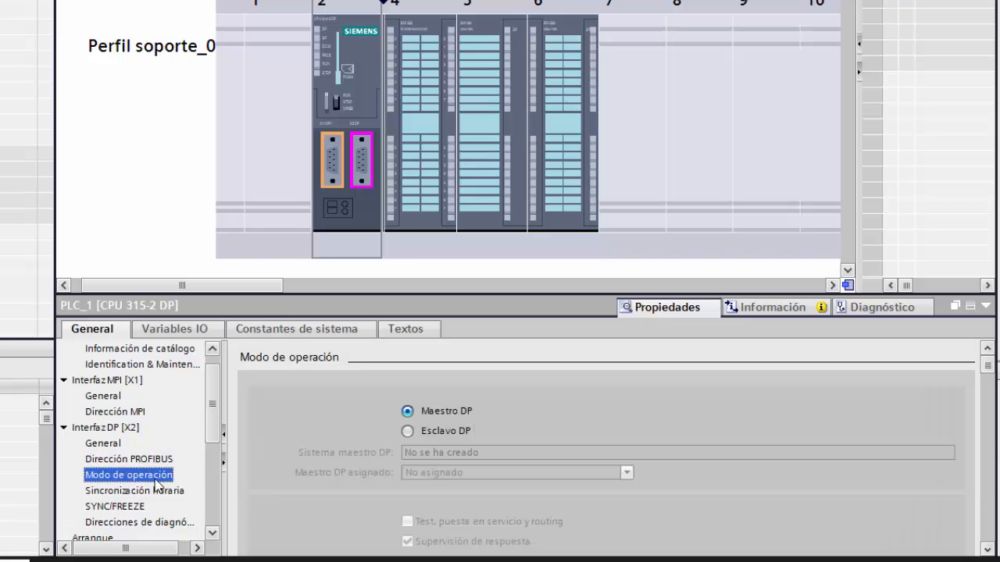
left_click(148, 491)
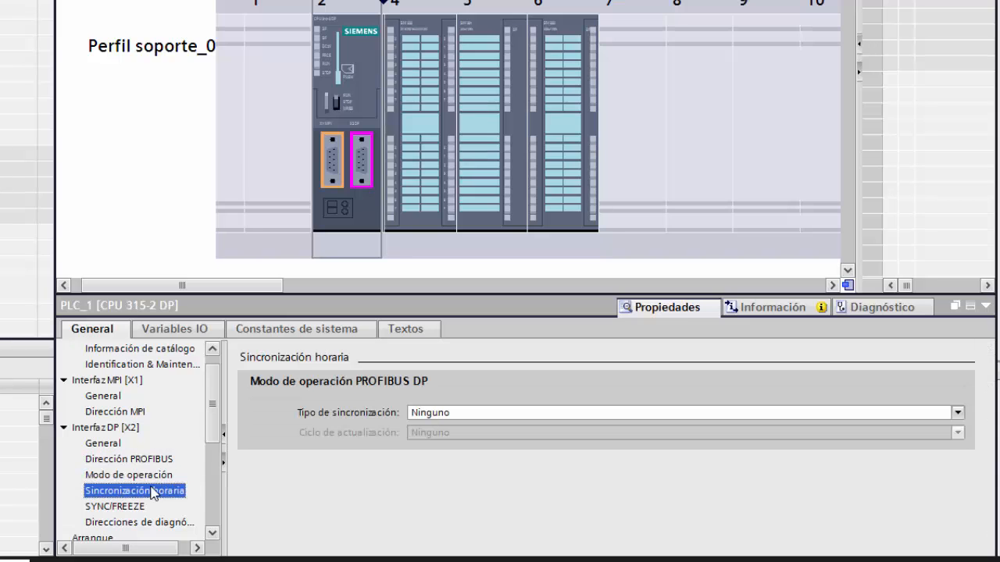
left_click(64, 428)
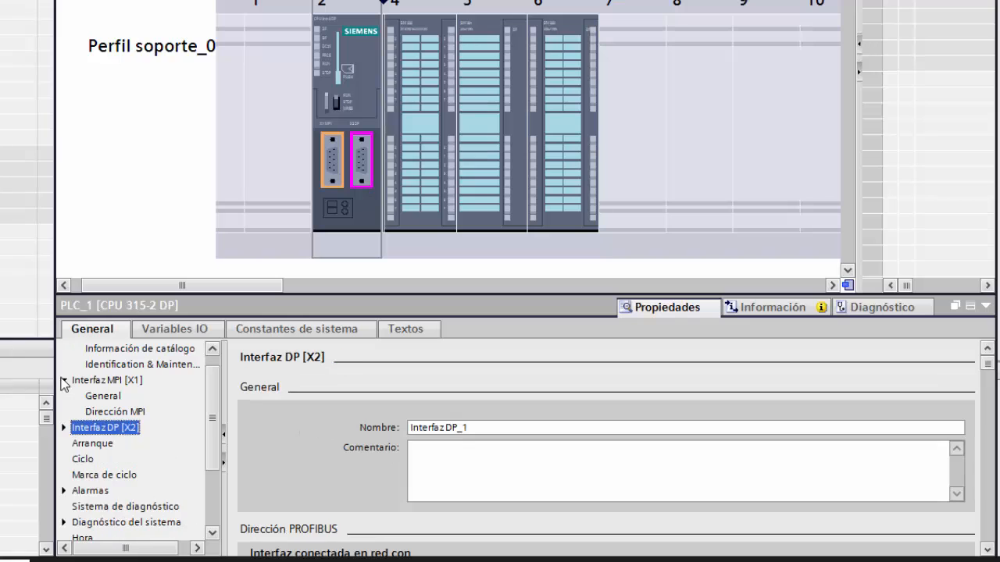
left_click(63, 380)
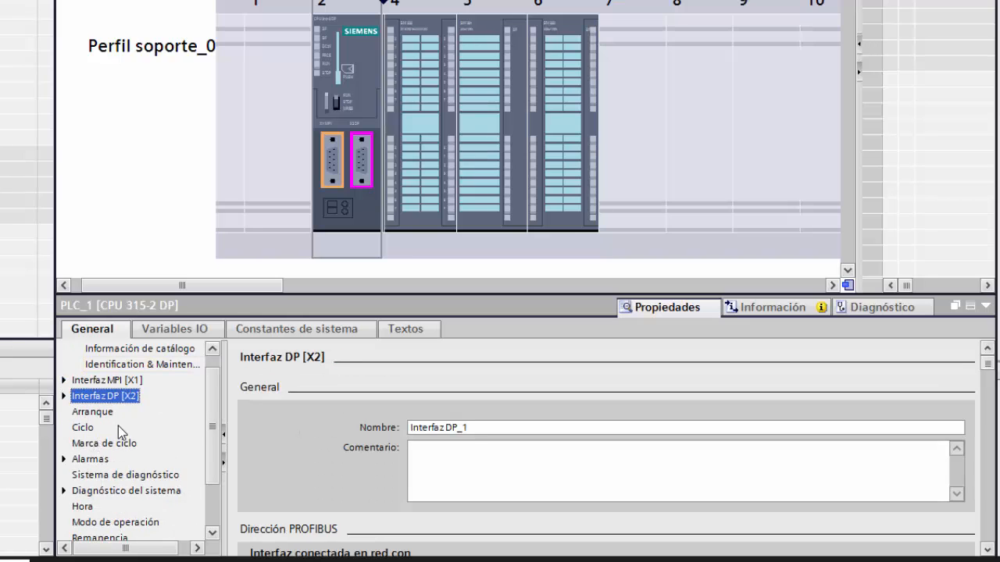
- Review the CPU's startup (Arranque) properties, including the monitoring times for the modules
left_click(86, 413)
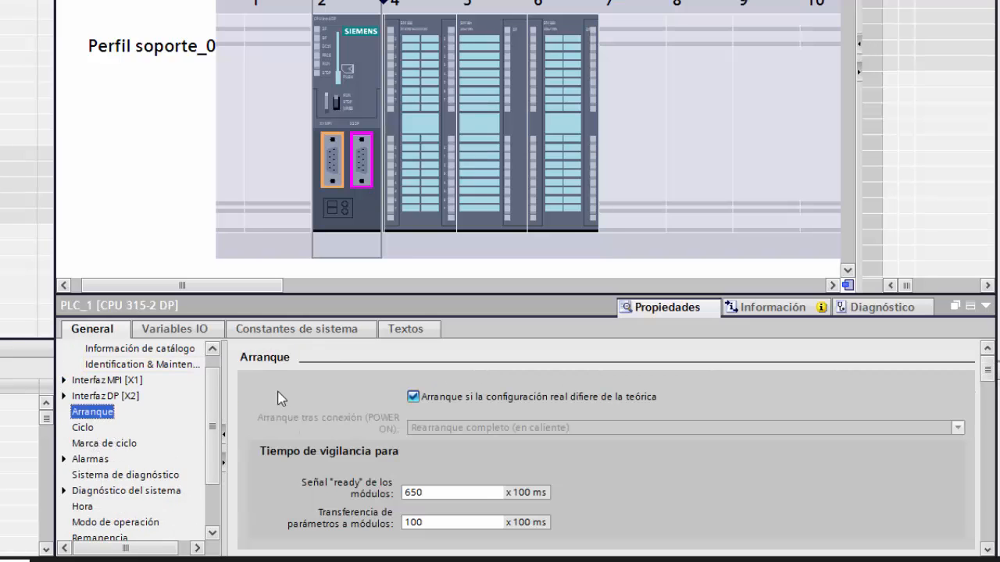
scroll(281, 398, "down", 2)
scroll(378, 420, "up", 2)
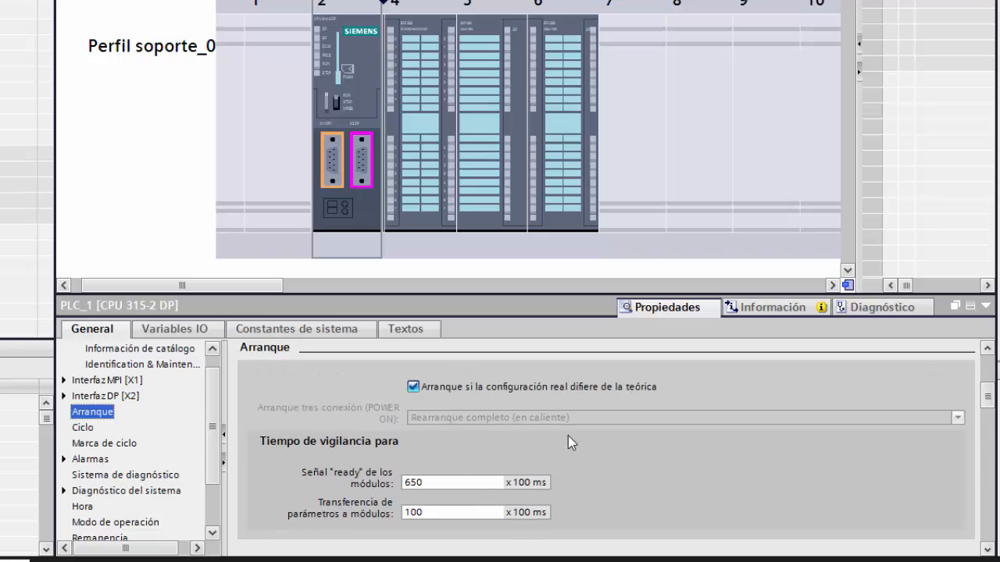
left_click(426, 485)
- Review the CPU's cycle (Ciclo) properties and check the permitted value range of the cycle monitoring time
left_click(100, 430)
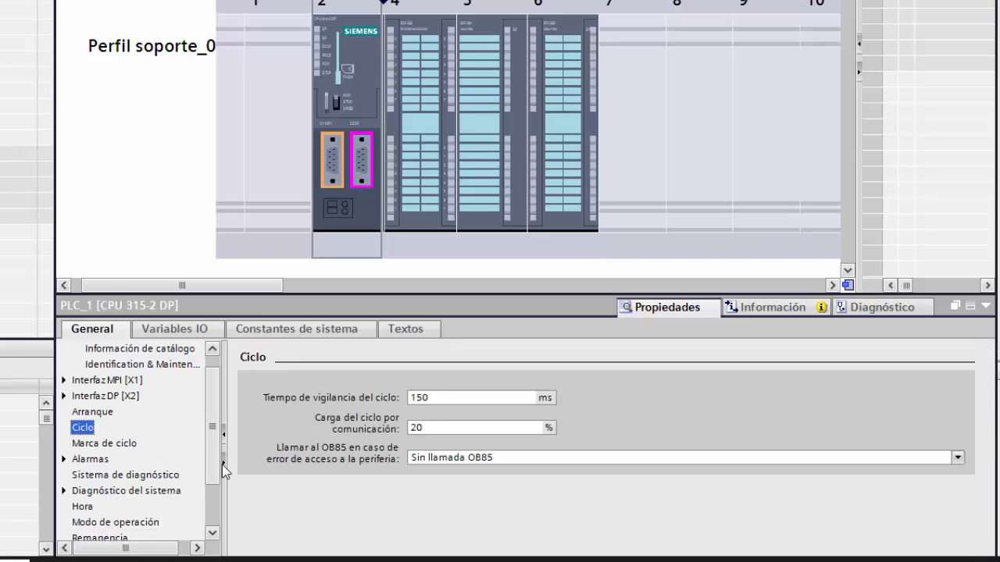
left_click(451, 398)
left_click(438, 395)
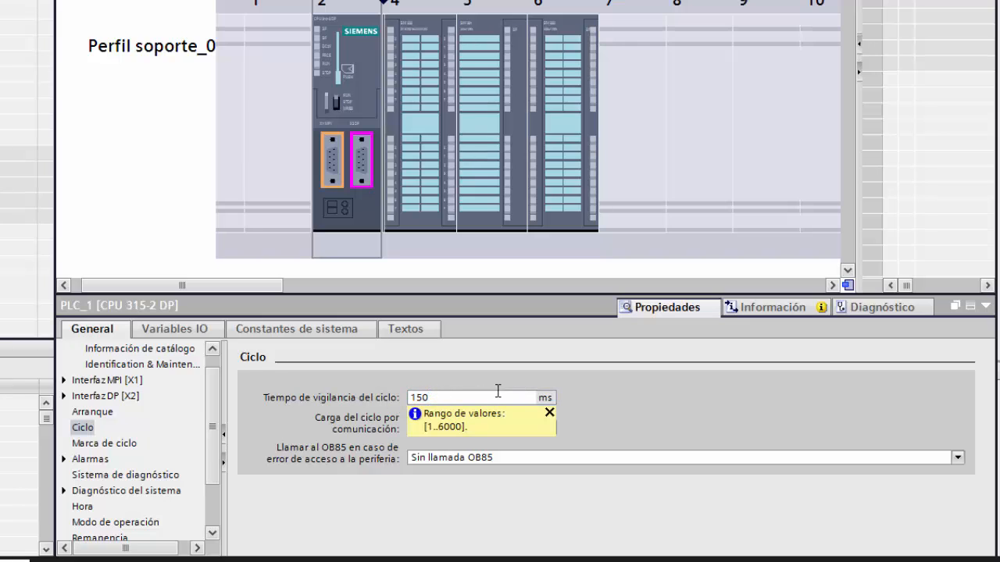
double_click(461, 398)
left_click(460, 392)
left_click(548, 413)
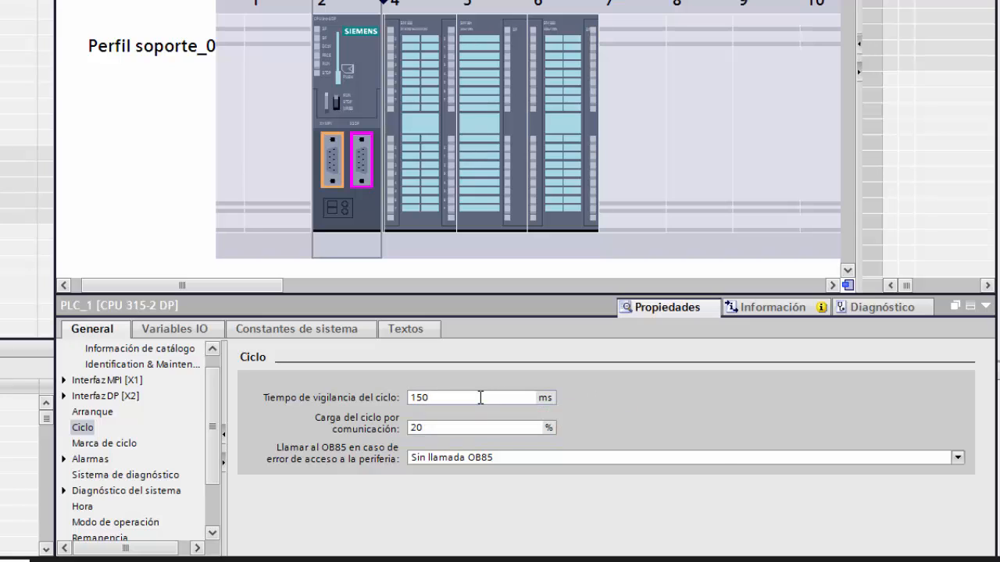
mouse_move(479, 397)
- Enable the CPU's clock memory (Marca de ciclo) and open its memory byte for editing
left_click(89, 445)
left_click(411, 397)
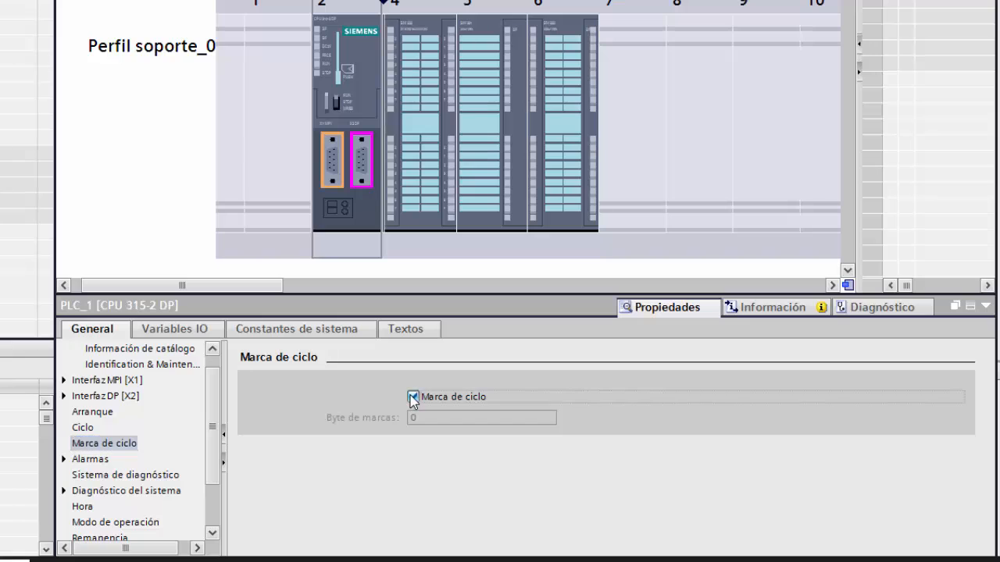
left_click(413, 395)
left_click(412, 397)
left_click(442, 418)
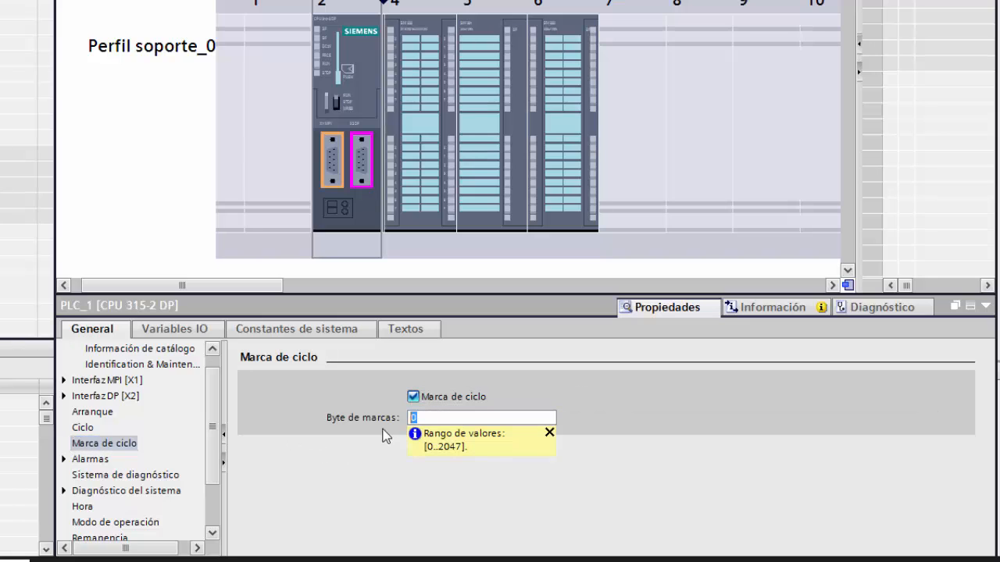
left_click(413, 398)
left_click(414, 398)
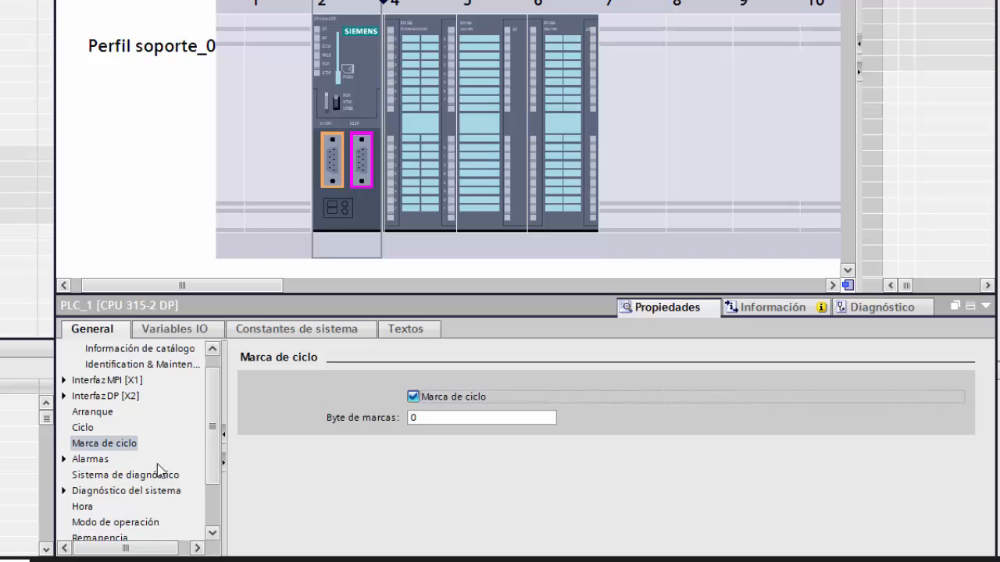
left_click(411, 419)
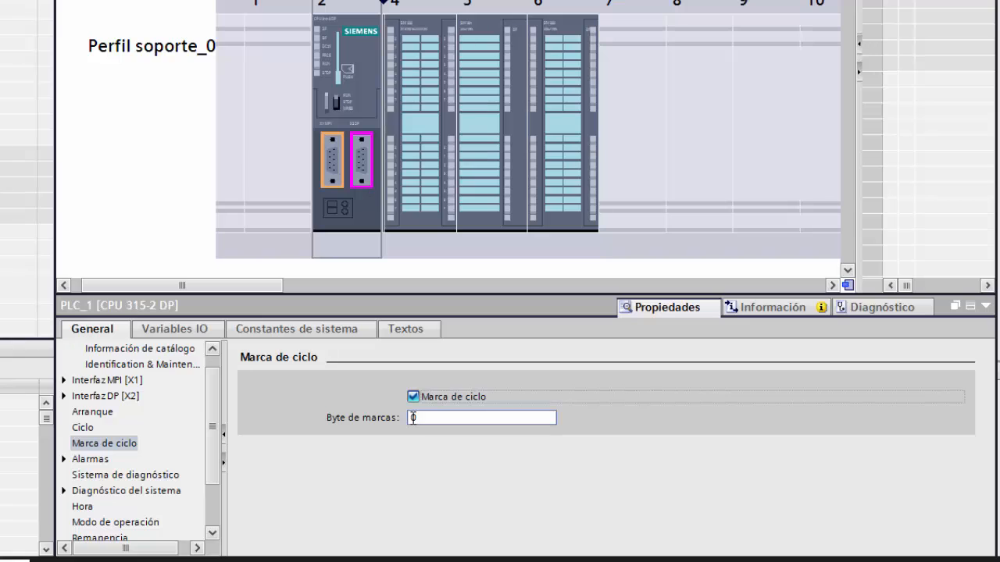
left_click_drag(216, 395, 218, 424)
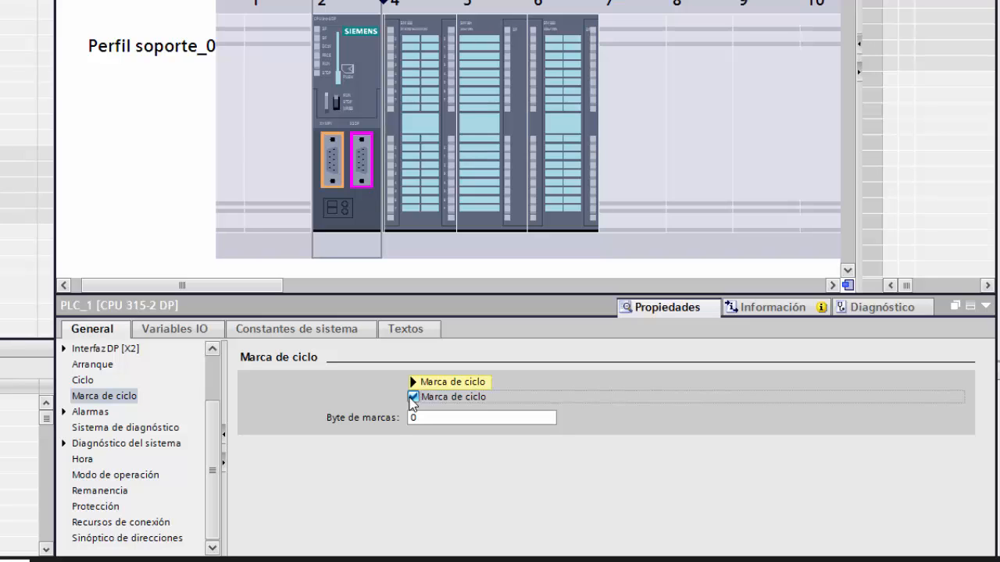
left_click(435, 418)
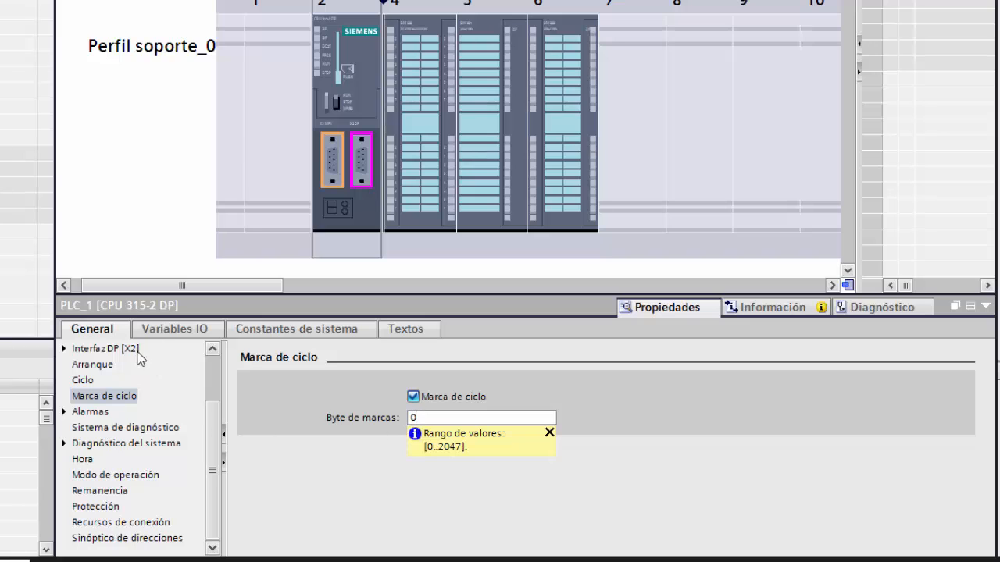
- Select the MPI port on the front of the CPU and review its MPI address parameters
left_click(332, 157)
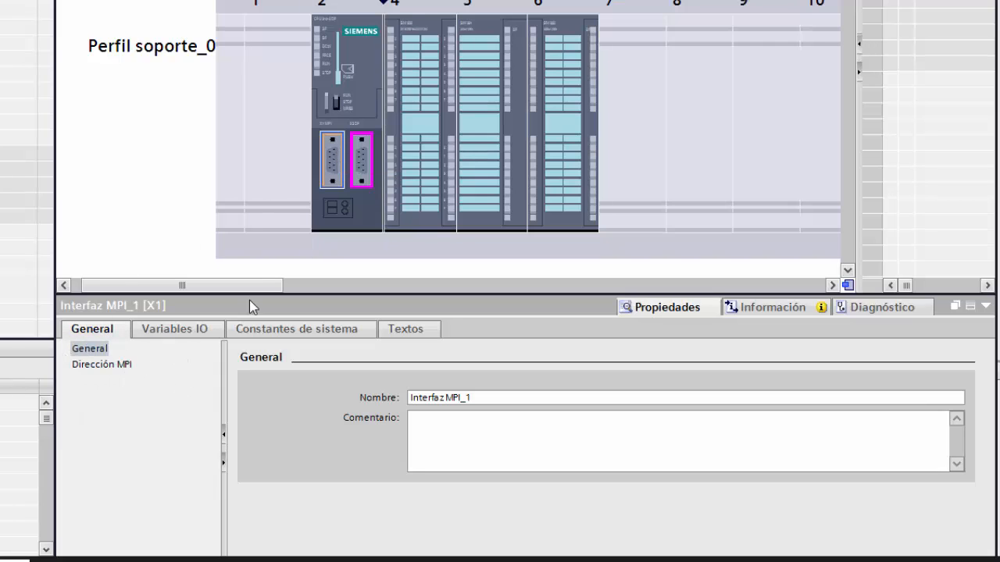
left_click(94, 363)
scroll(446, 471, "down", 5)
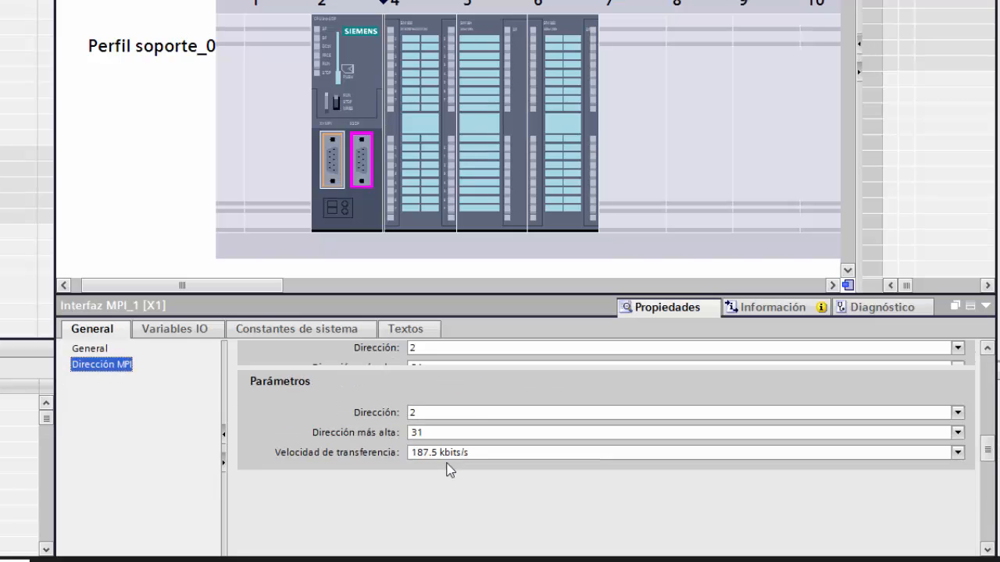
- Check the MPI interface's IO variables and system constants, and return to its general properties
scroll(448, 469, "up", 5)
left_click(166, 329)
left_click(342, 331)
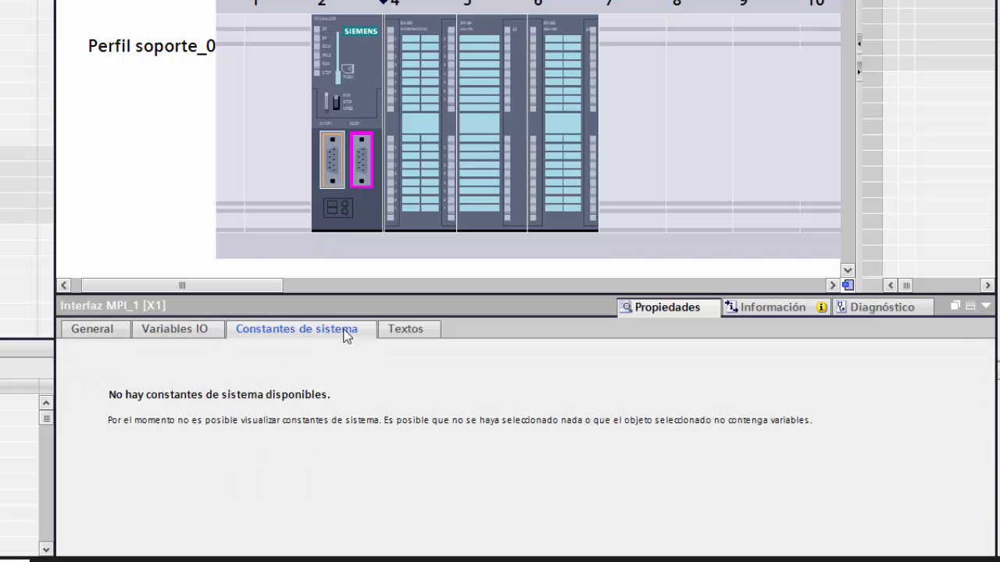
left_click(123, 328)
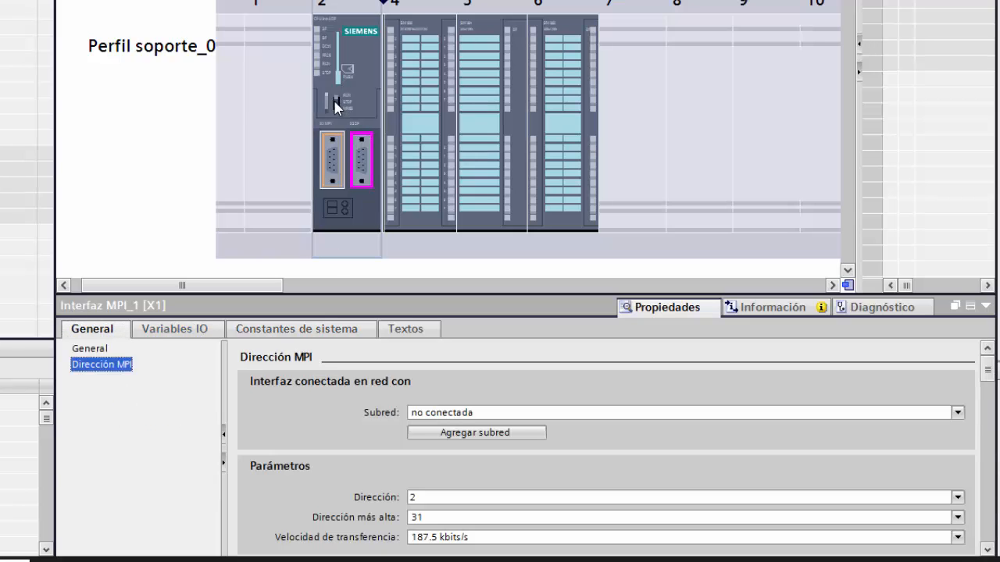
- Set the start address of the inputs to 100 for the DI 16/DO 16 module in slot 4
left_click(335, 107)
left_click(425, 62)
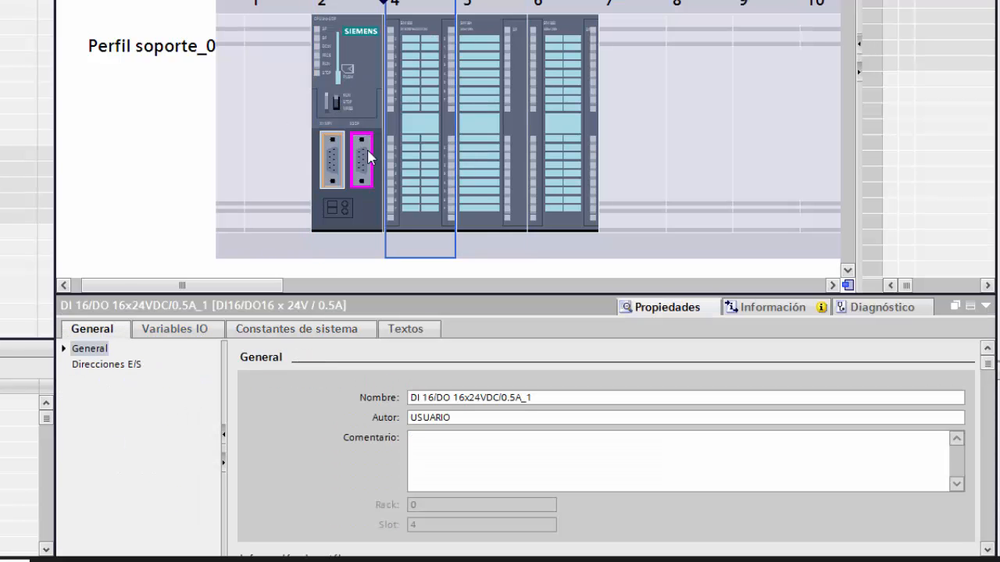
left_click(108, 366)
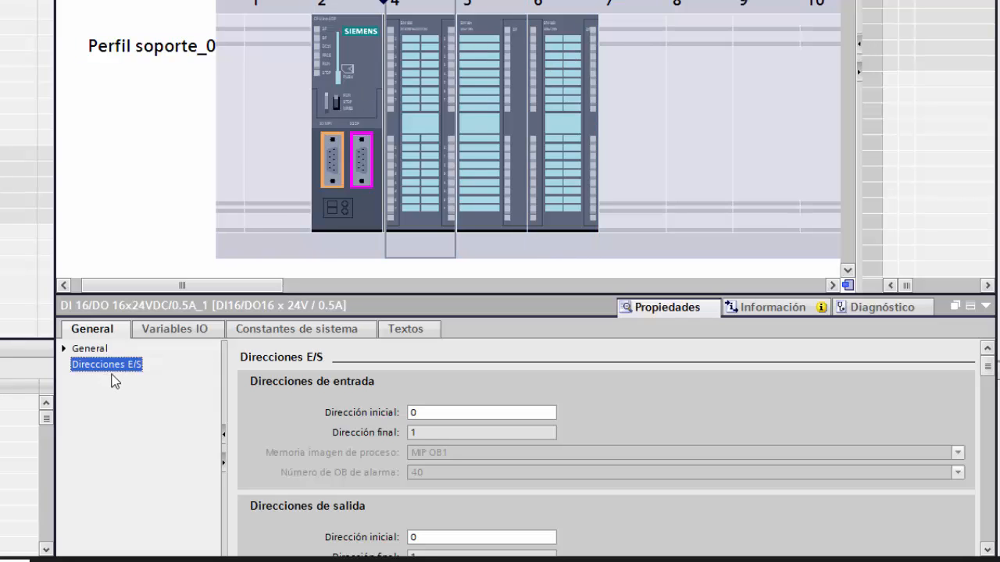
left_click(427, 131)
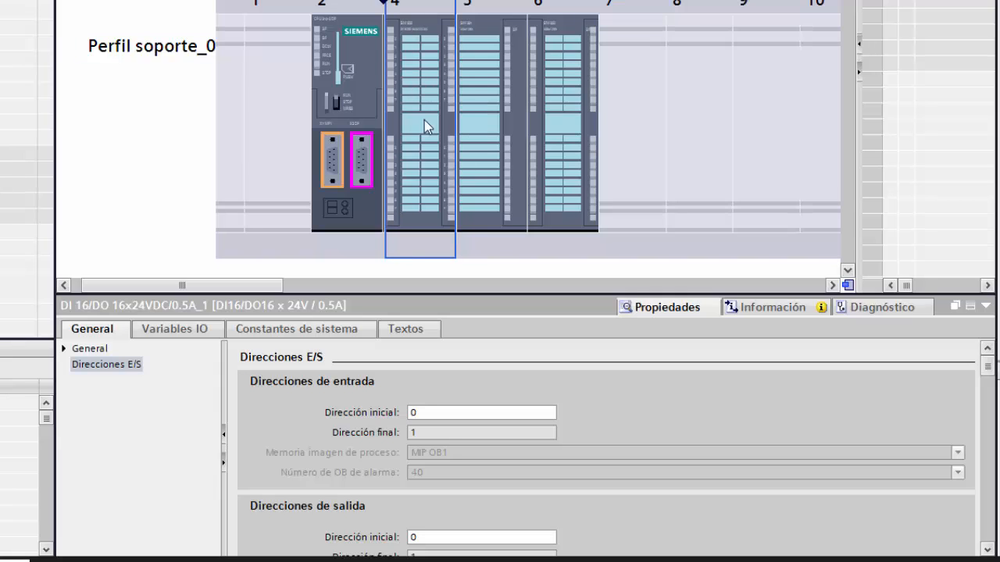
left_click(420, 414)
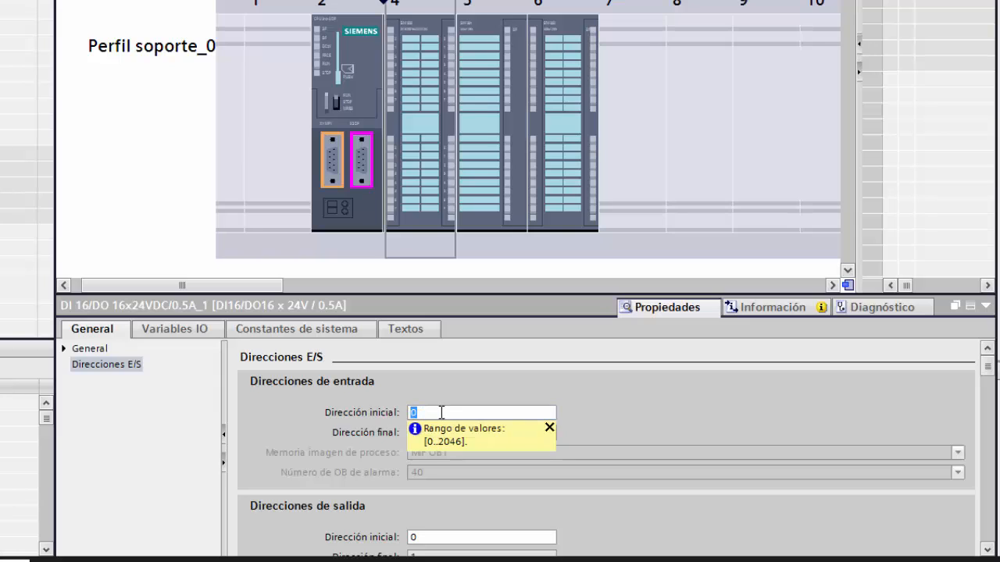
type("100")
key("Return")
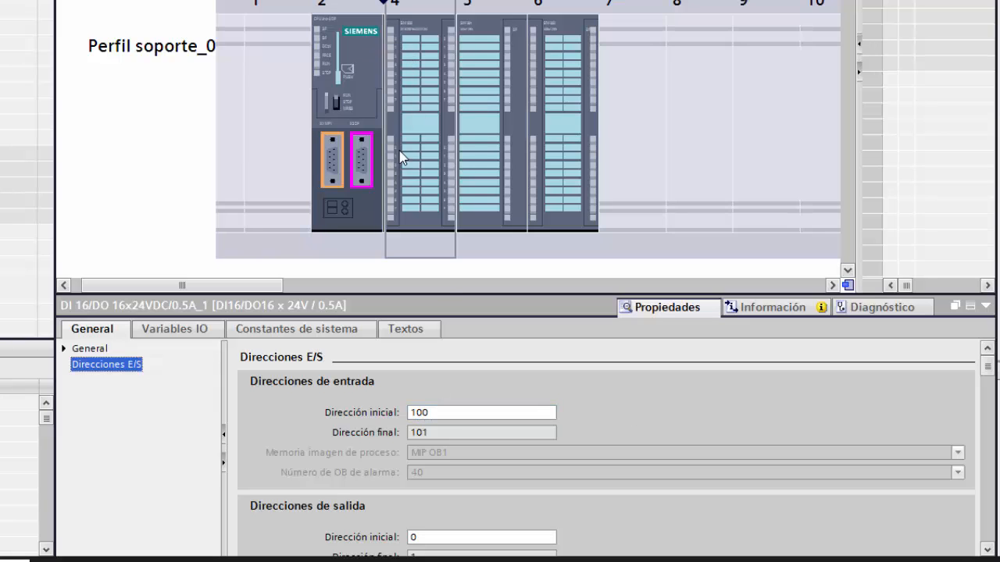
- Set the start address of the outputs to 100 for the DI 16/DO 16 module in slot 4
left_click(430, 413)
left_click(442, 430)
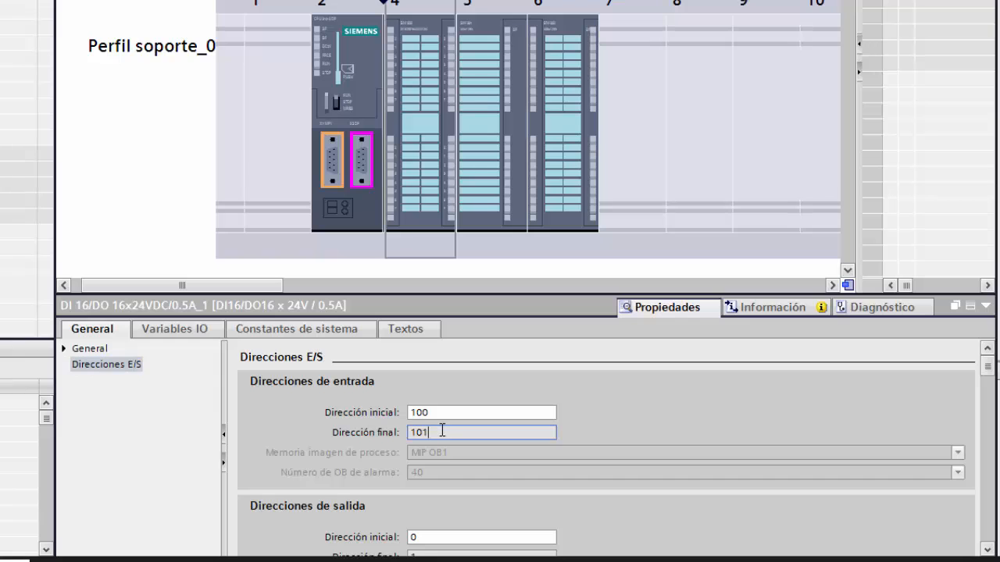
left_click(439, 539)
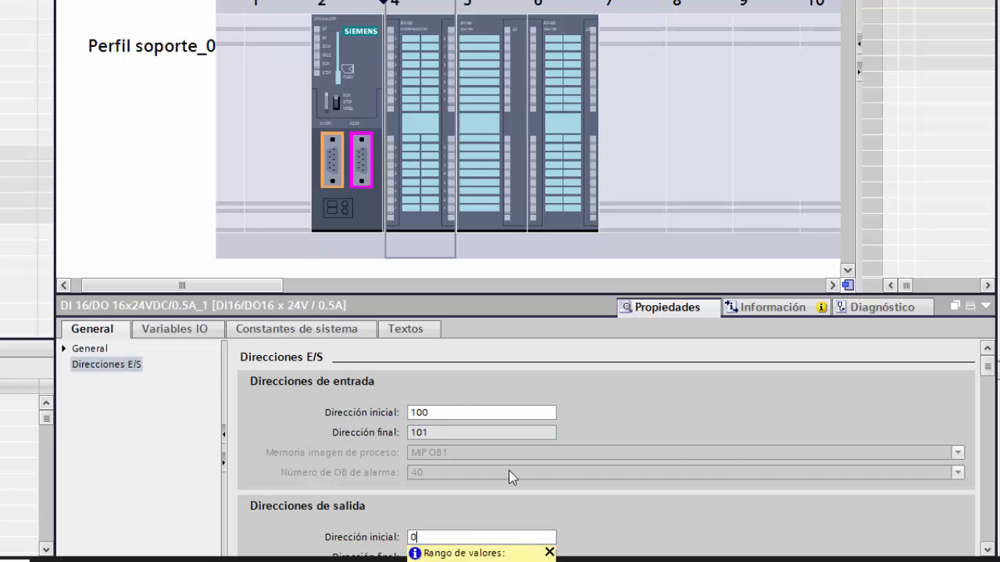
scroll(990, 553, "down", 3)
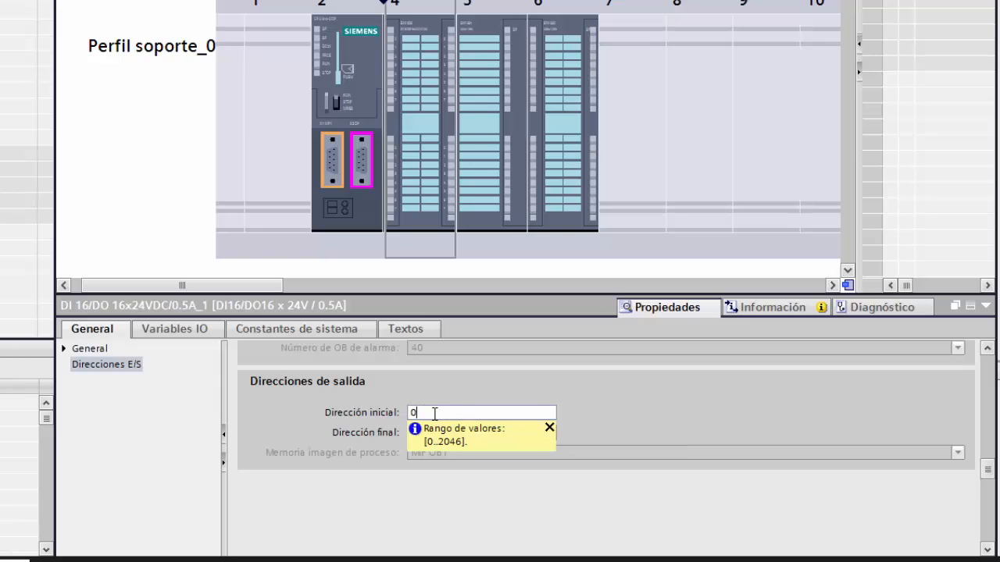
left_click(209, 383)
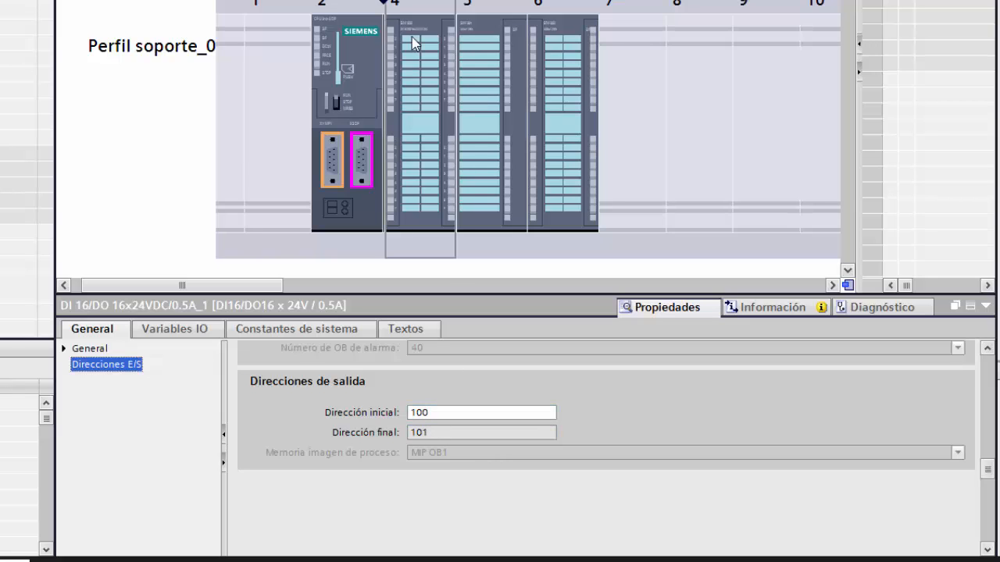
left_click(417, 150)
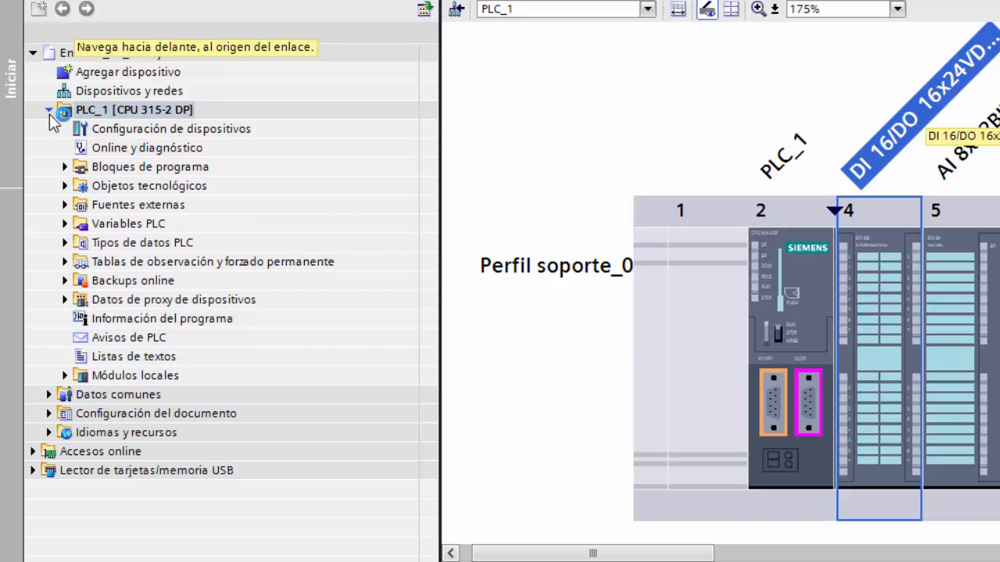
- Examine PLC_1's project tree entries for device configuration, online and diagnostics, and the program blocks, including Main [OB1]
double_click(125, 114)
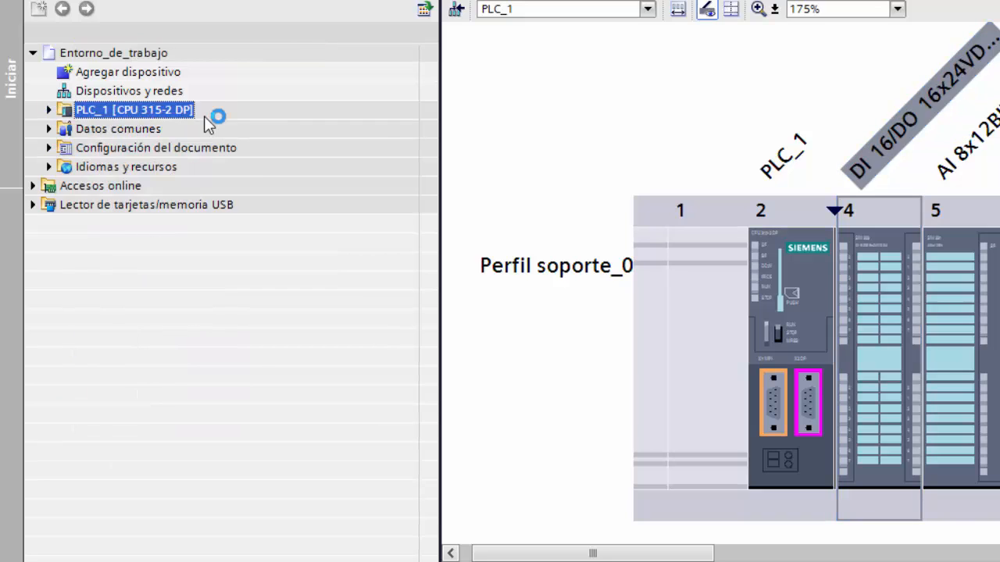
left_click(48, 109)
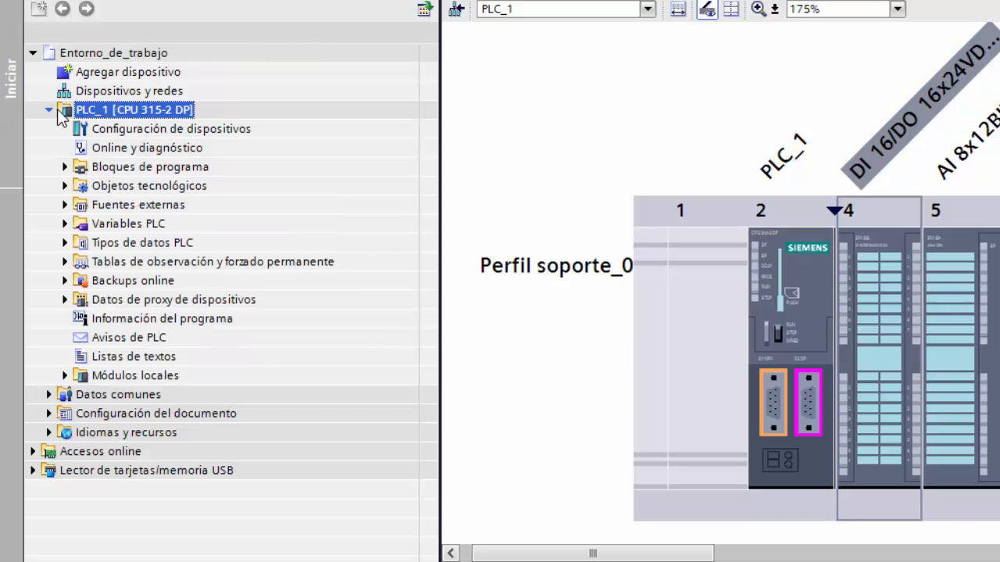
left_click(139, 131)
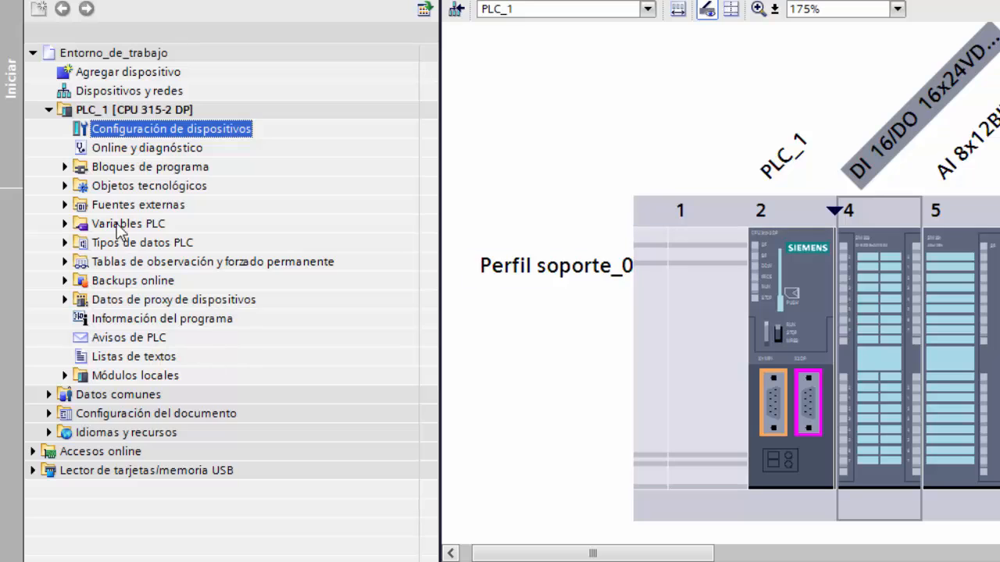
left_click(131, 165)
left_click(107, 150)
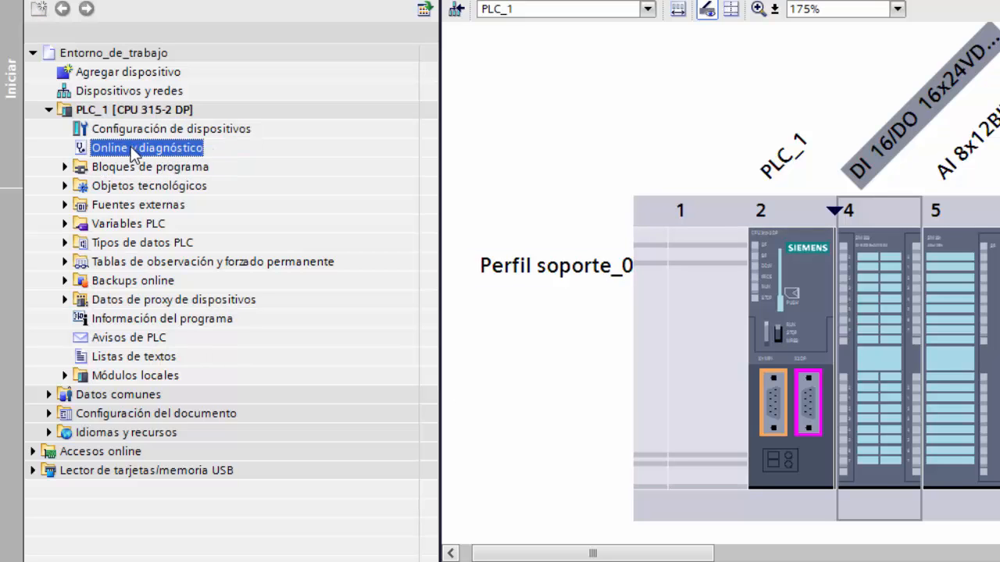
left_click(65, 167)
left_click(135, 189)
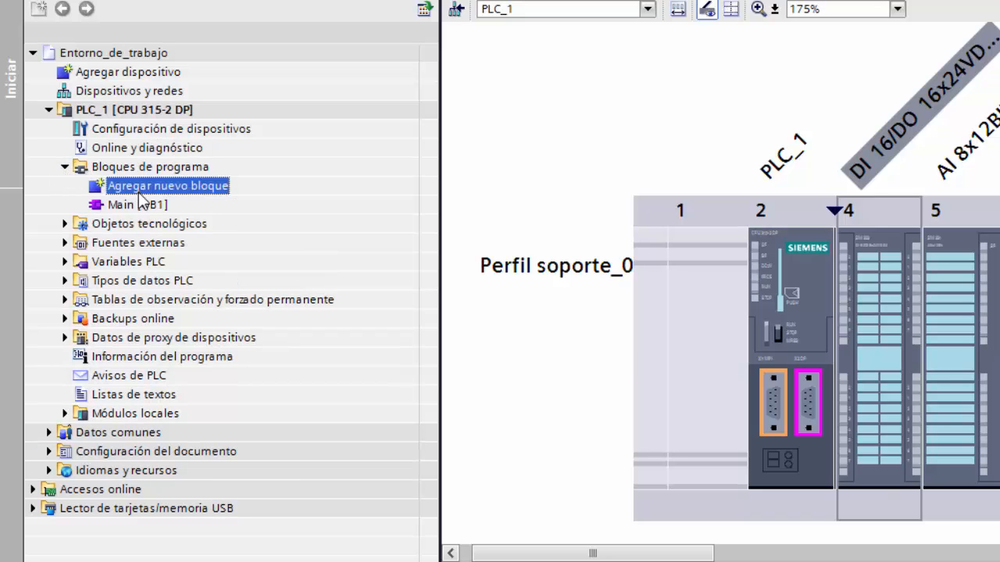
left_click(139, 205)
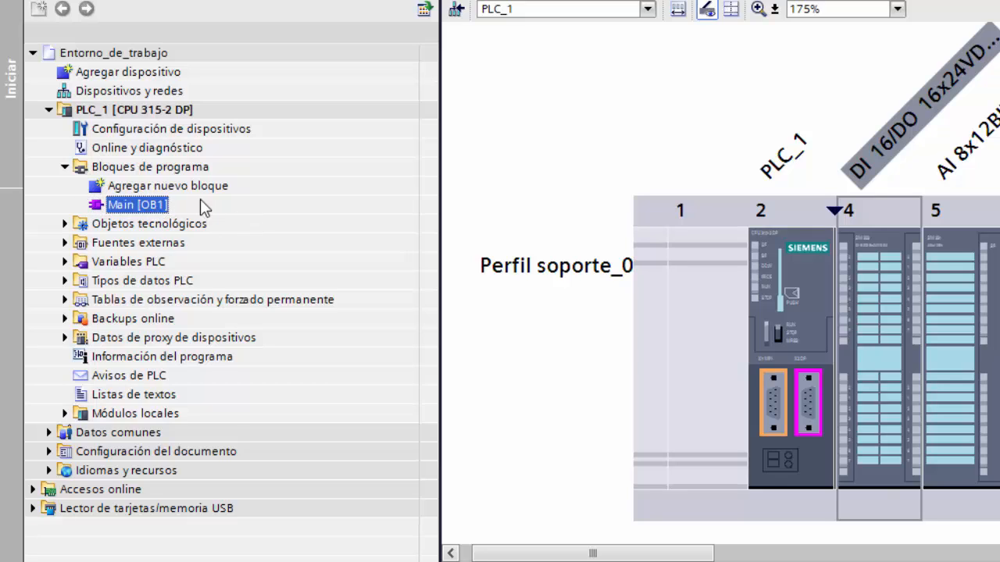
left_click(64, 166)
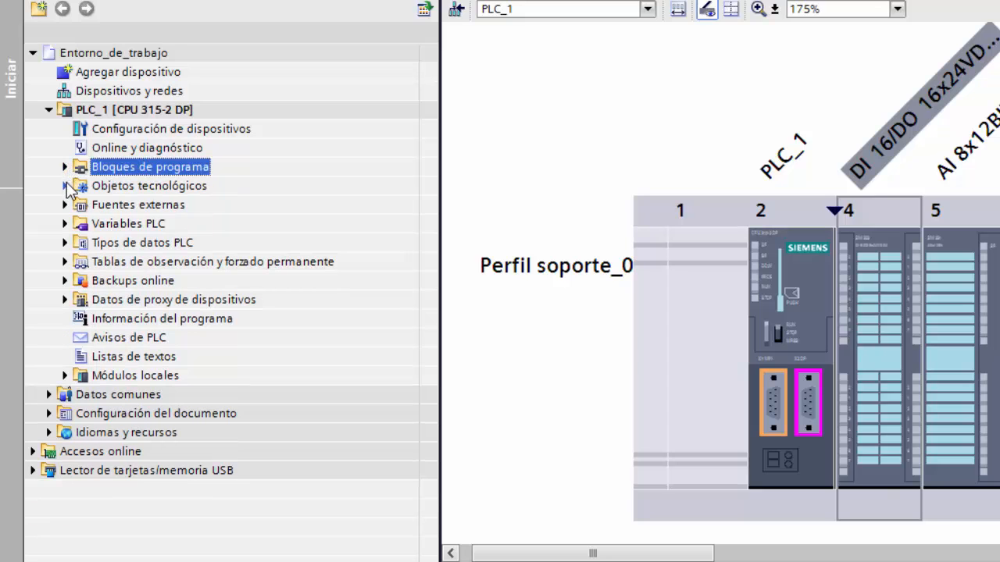
- Expand PLC_1's technology objects, external sources and PLC variables, and open the standard variable table (Tabla de variables estándar)
left_click(65, 186)
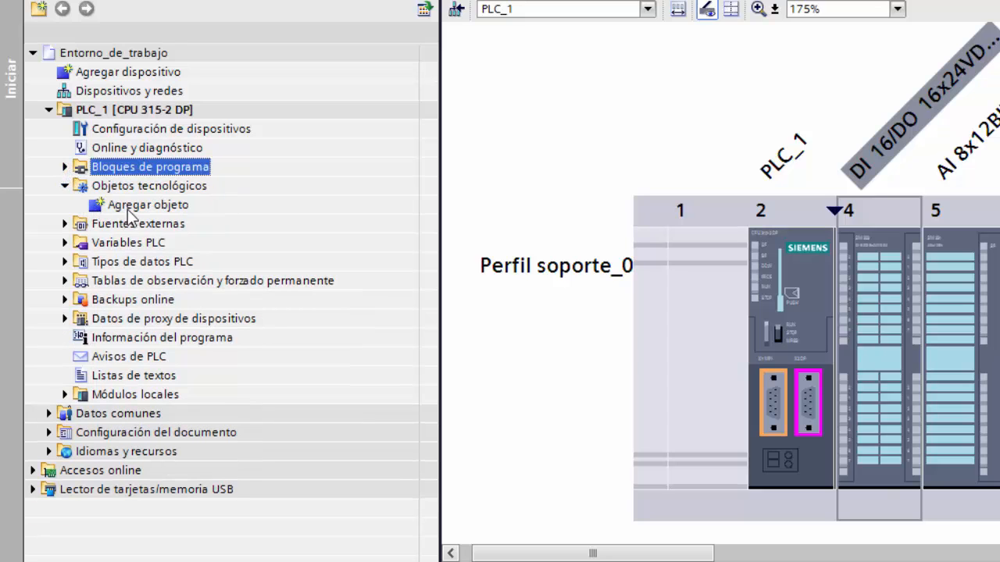
left_click(64, 223)
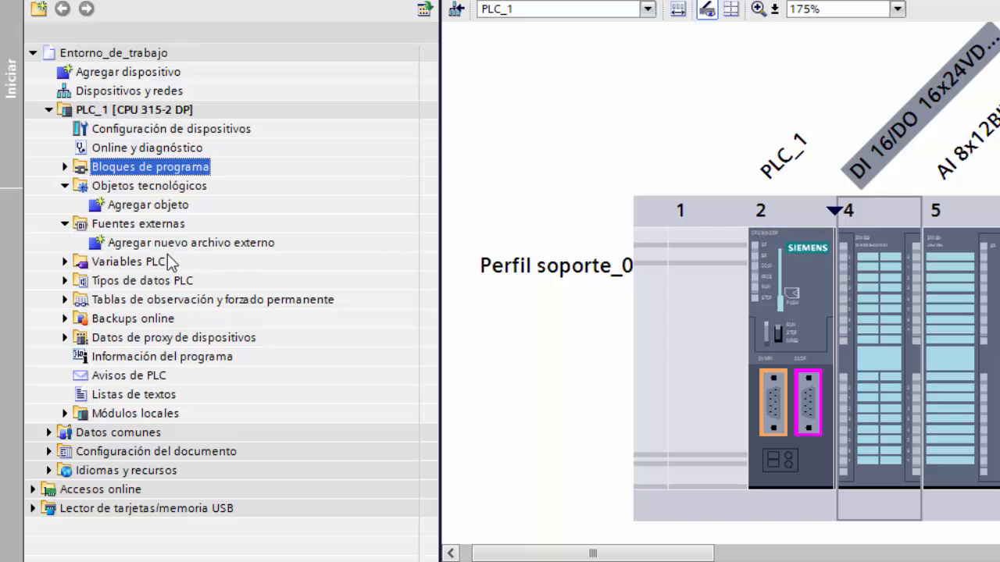
left_click(64, 261)
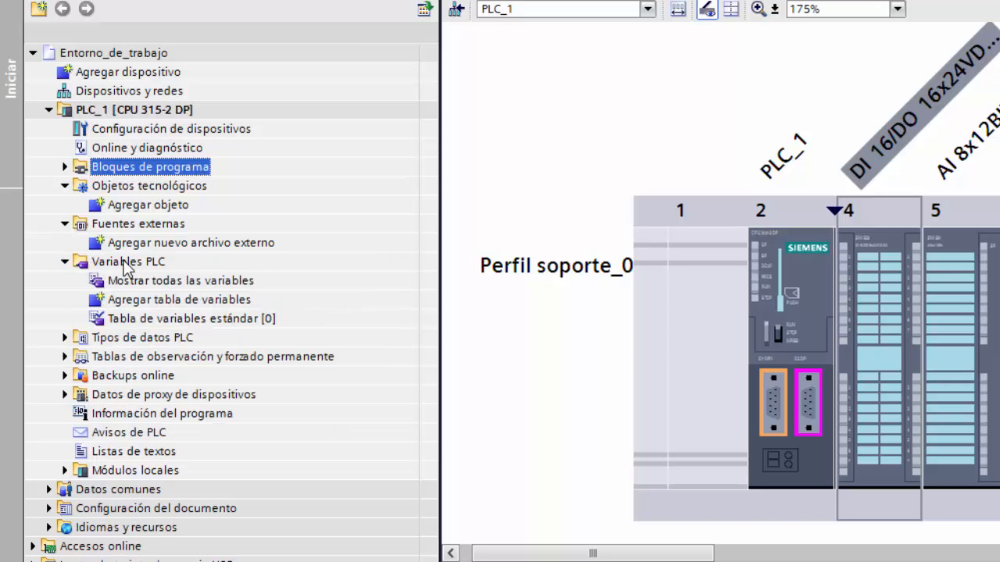
left_click(129, 261)
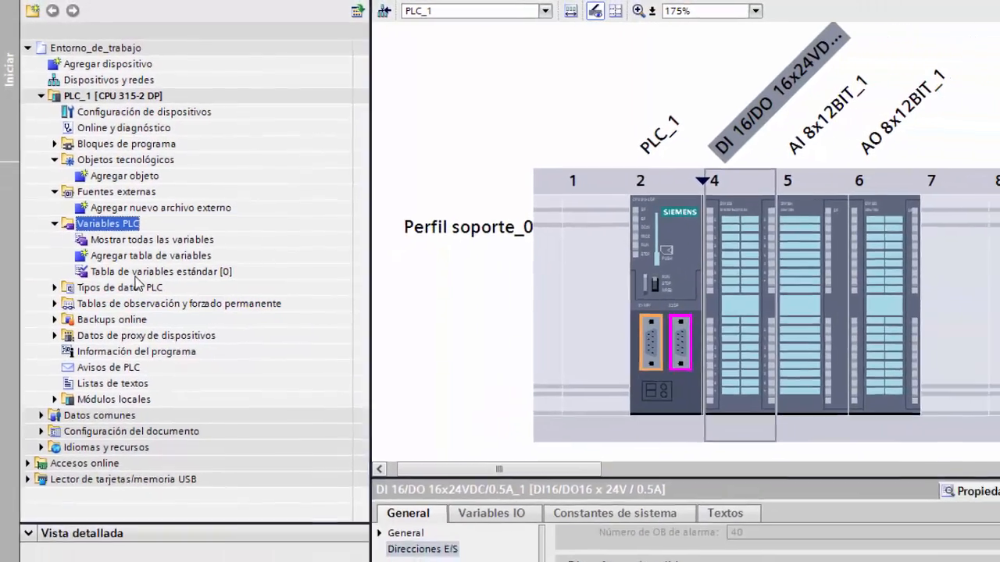
double_click(135, 273)
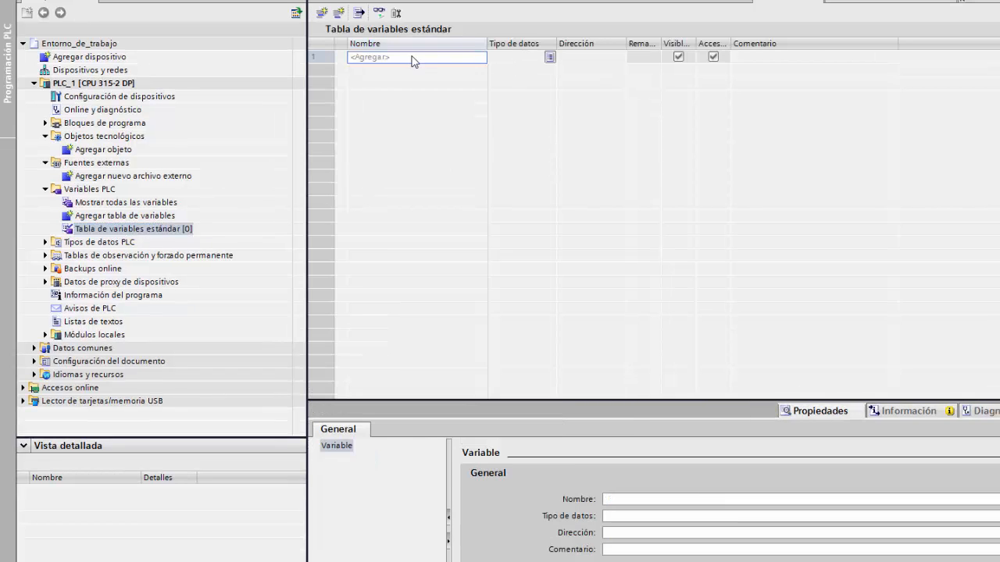
- Add a Bool variable named PM to the standard variable table
left_click(413, 58)
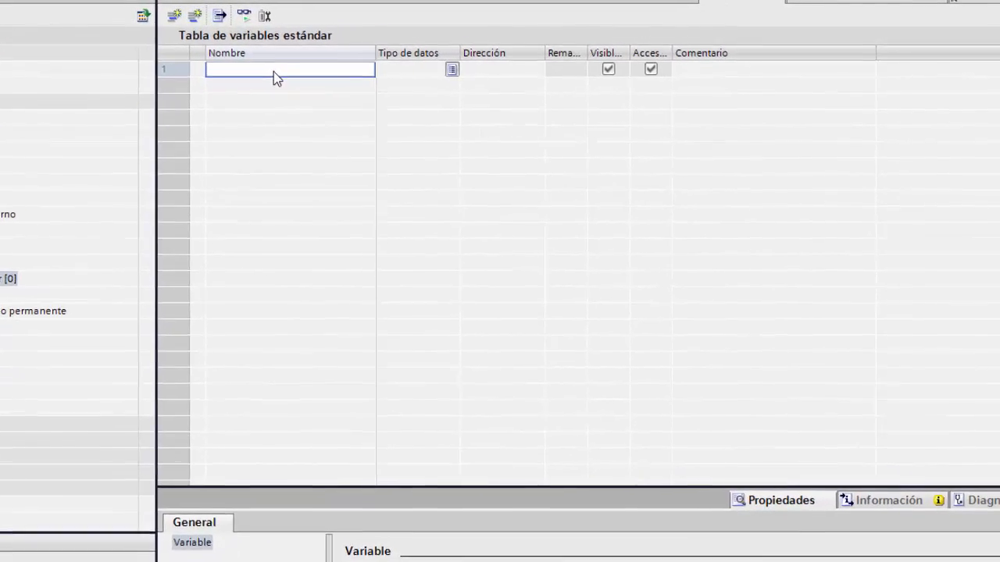
type("P")
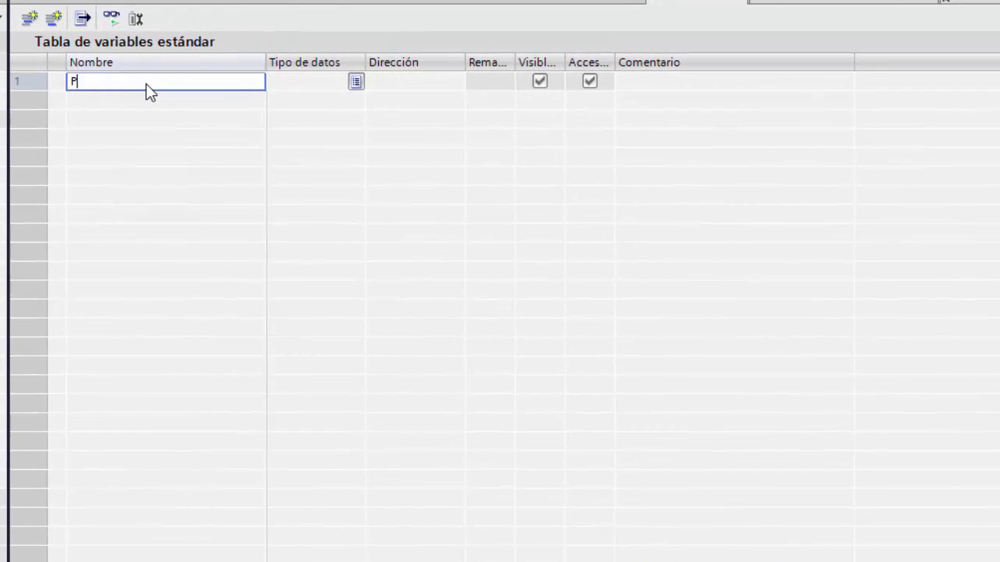
type("M")
key("Tab")
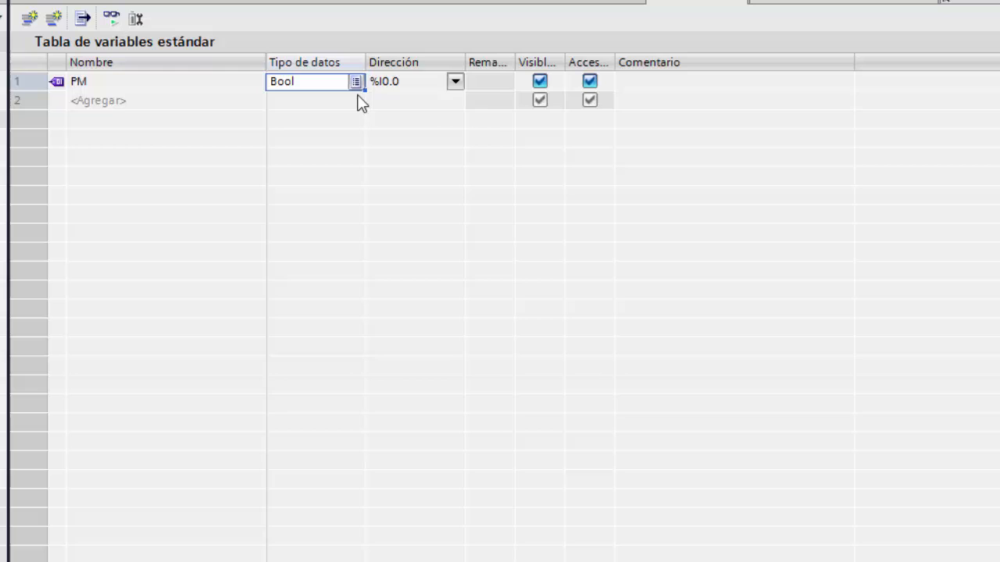
- Set the address of the PM variable to %I100.0
left_click(402, 82)
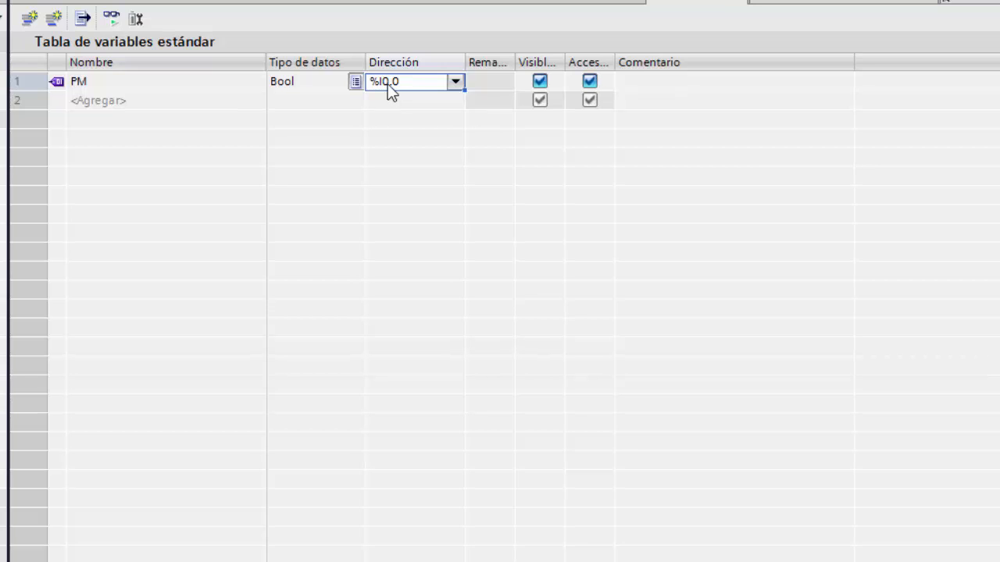
left_click(388, 83)
type("10")
key("Return")
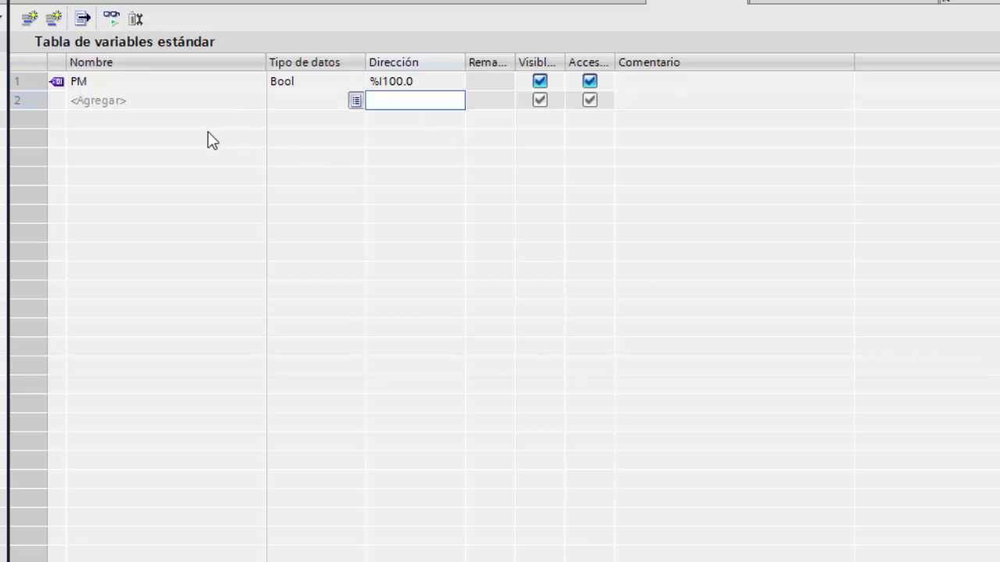
left_click(124, 100)
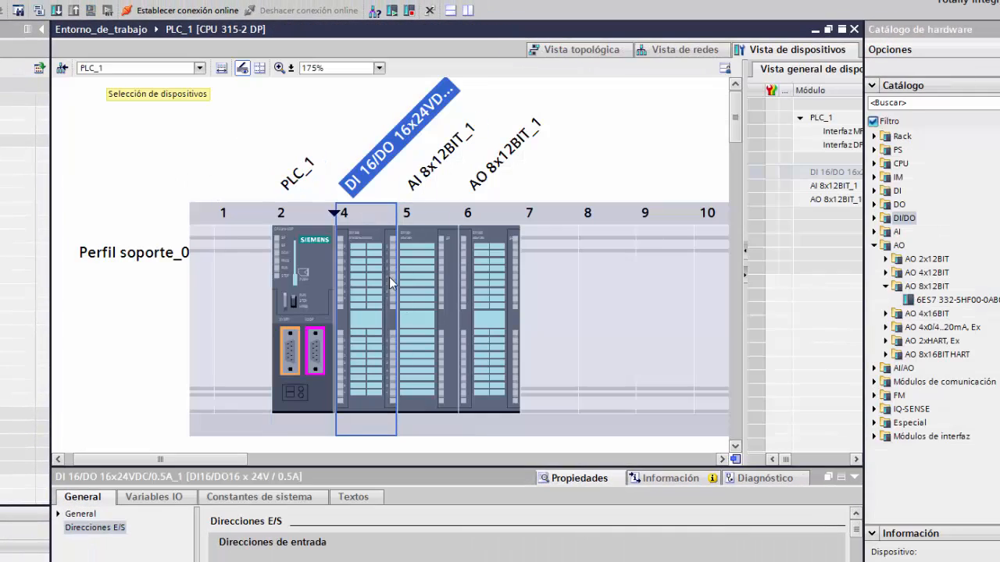
- Examine at high magnification how the PM variable is assigned to the first input channel of the slot 4 module in the device view
left_click(279, 68)
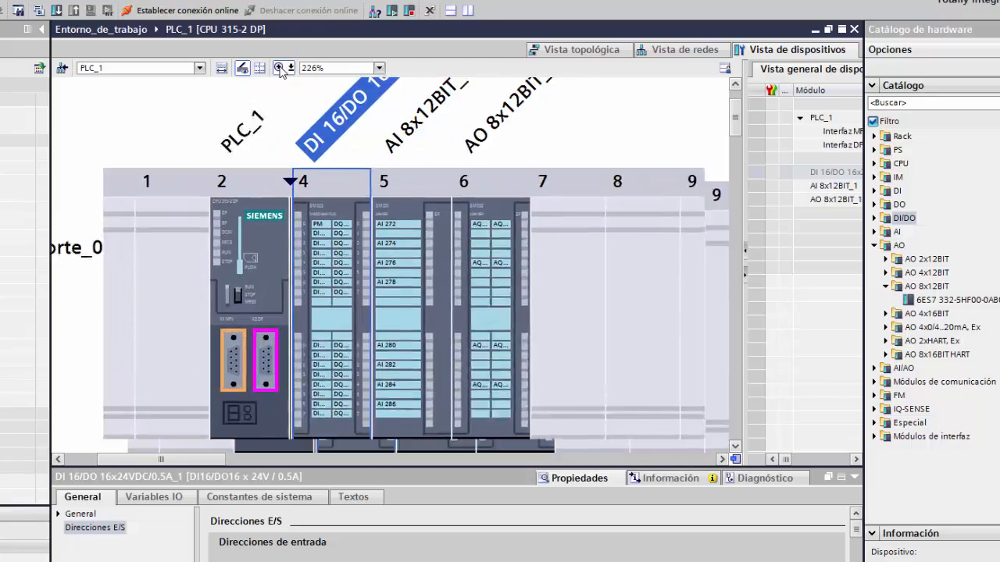
left_click(280, 68)
left_click(280, 69)
left_click(280, 69)
left_click(279, 69)
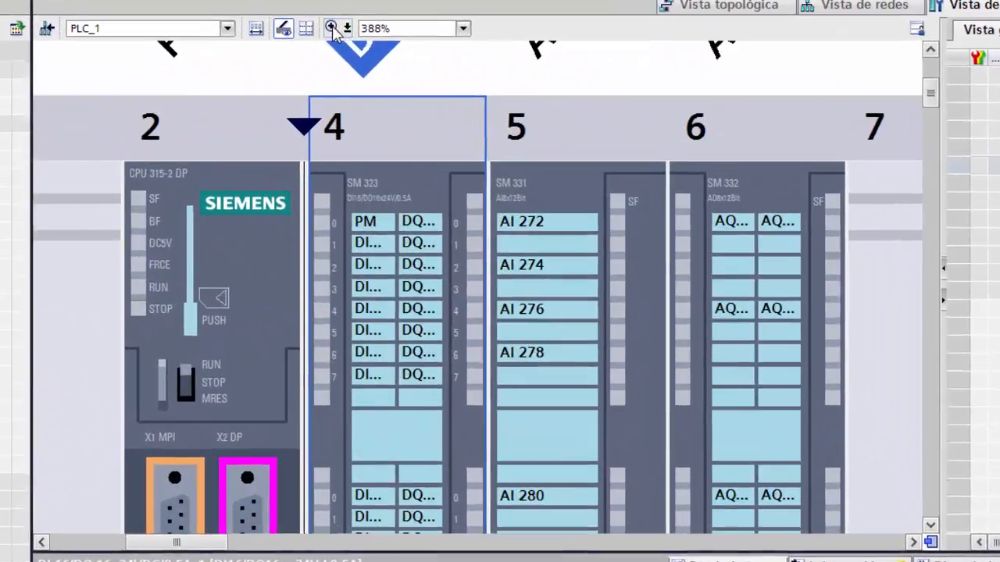
left_click(333, 30)
left_click(373, 221)
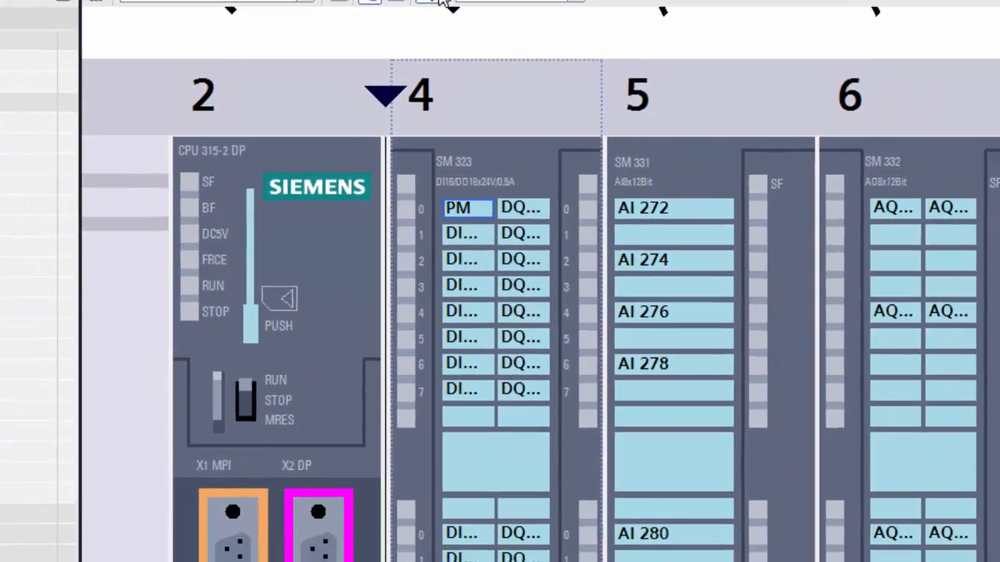
left_click(442, 2)
left_click(470, 30)
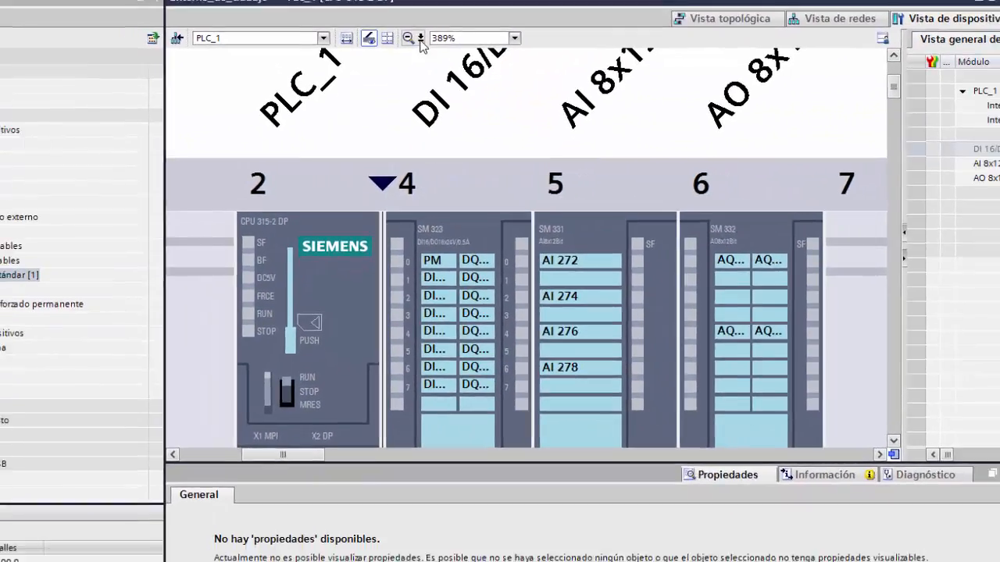
left_click(407, 39)
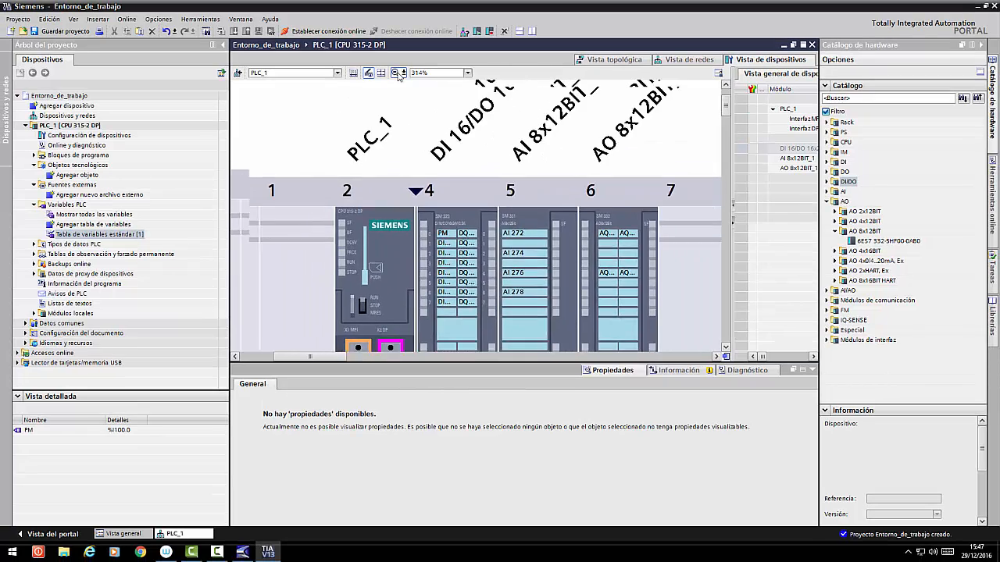
- Collapse PLC_1's variables, external sources and technology objects folders, look into its PLC data types, and collapse the whole PLC_1 branch
left_click(394, 72)
scroll(471, 244, "down", 2)
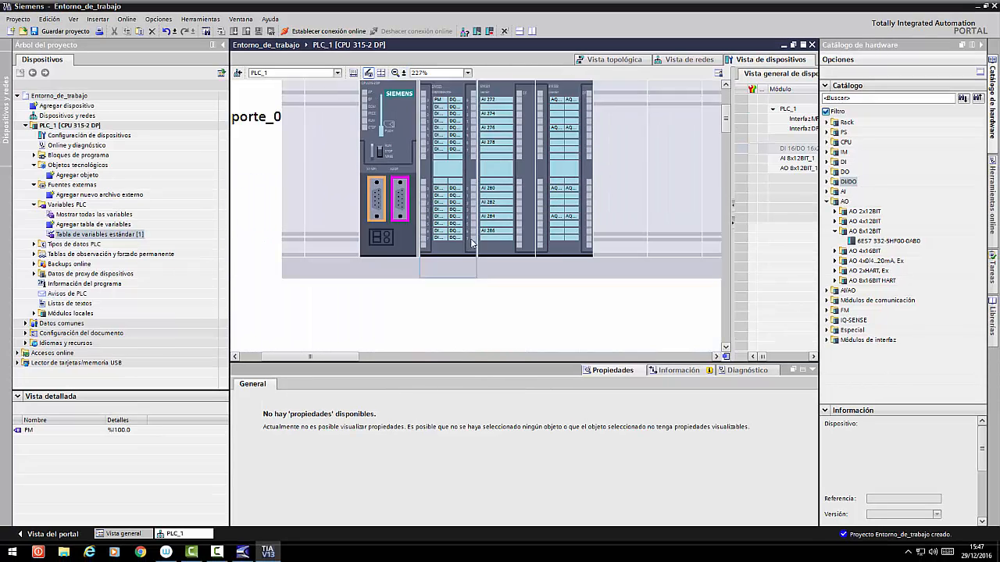
scroll(471, 244, "up", 2)
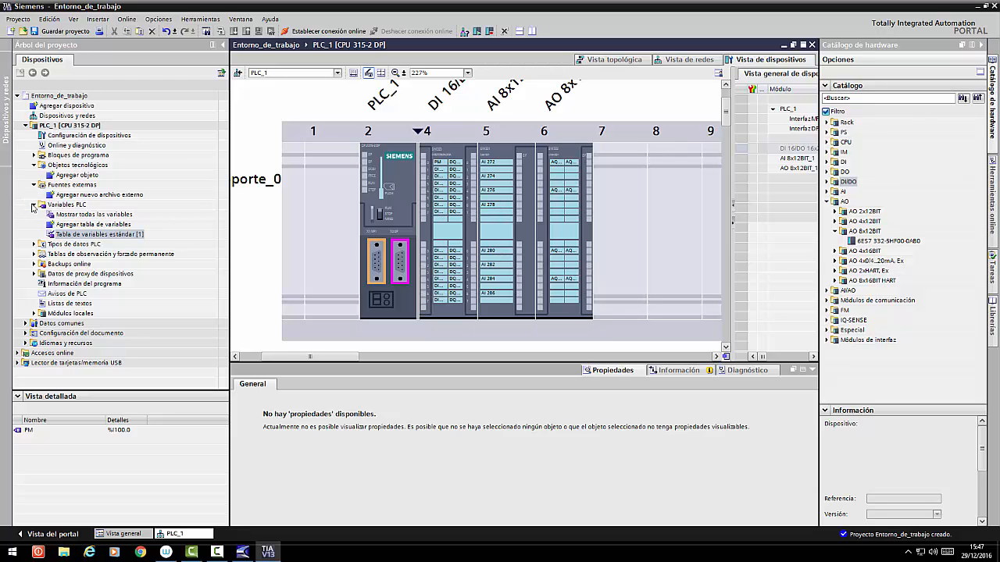
left_click(34, 205)
left_click(33, 185)
left_click(34, 166)
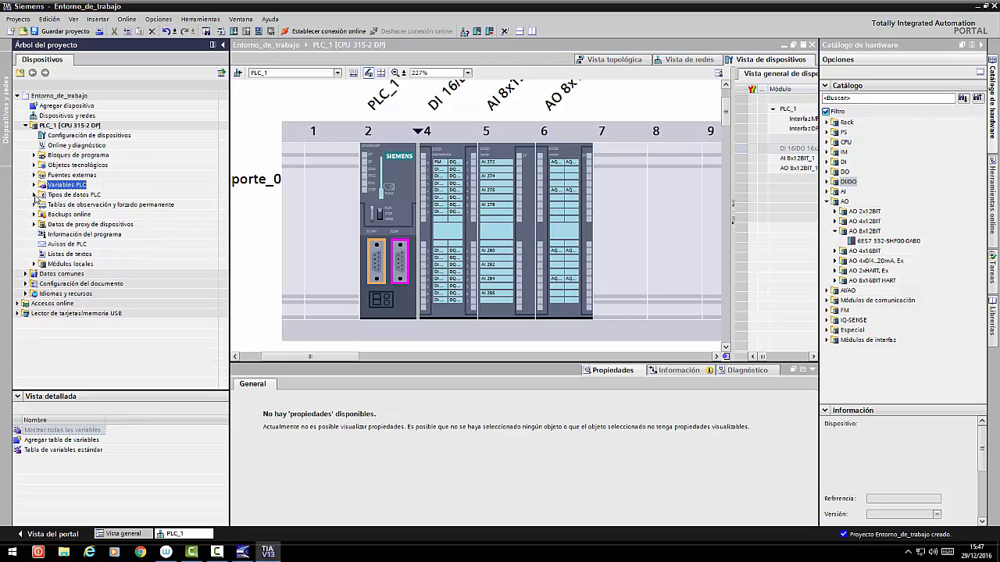
left_click(34, 194)
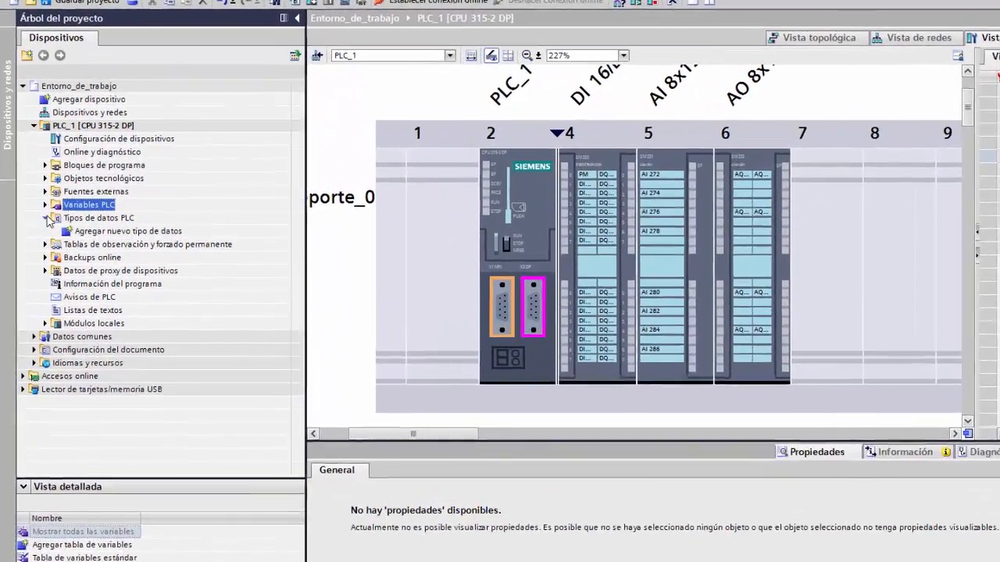
left_click(43, 212)
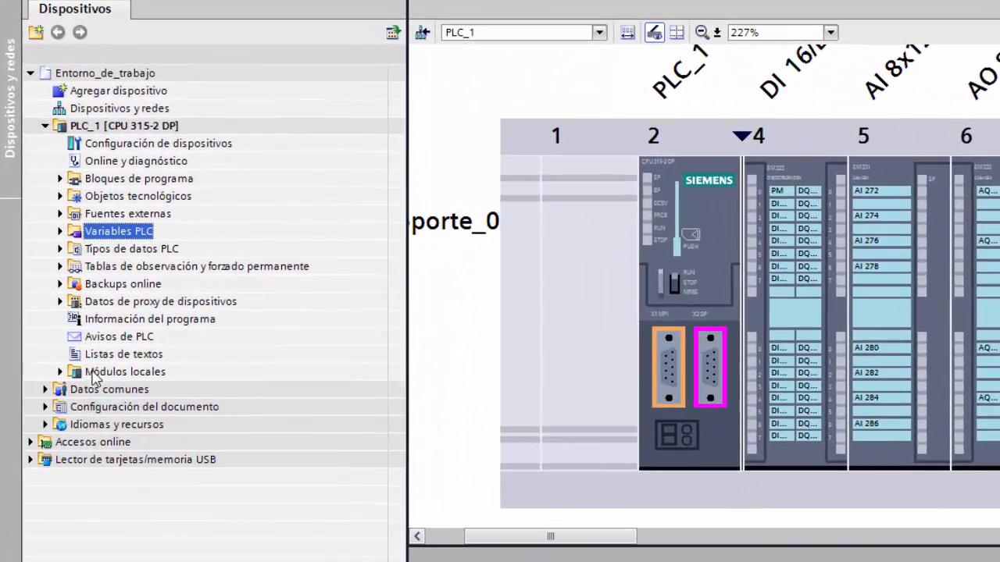
left_click(45, 126)
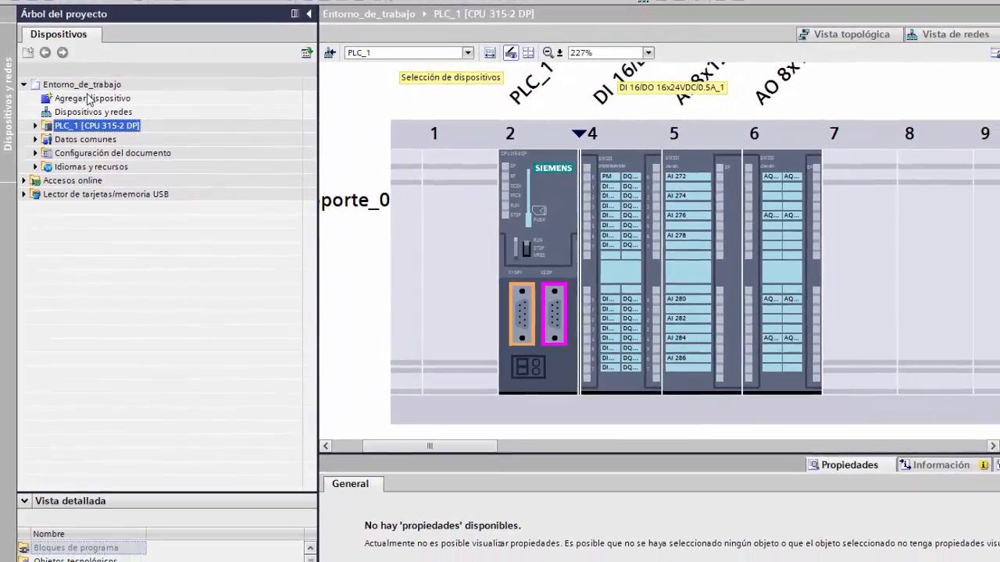
- Save the Entorno_de_trabajo project
left_click(90, 99)
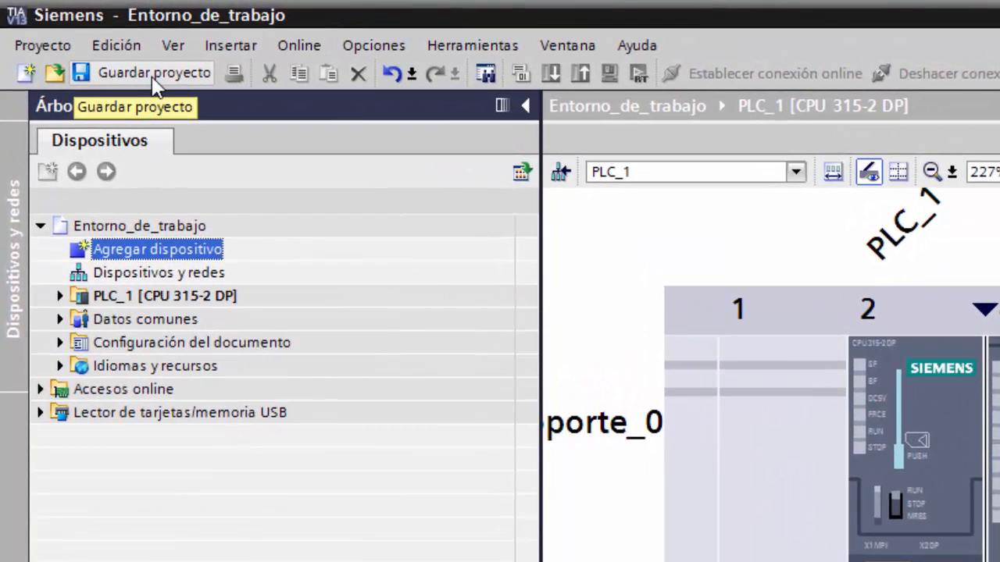
left_click(153, 78)
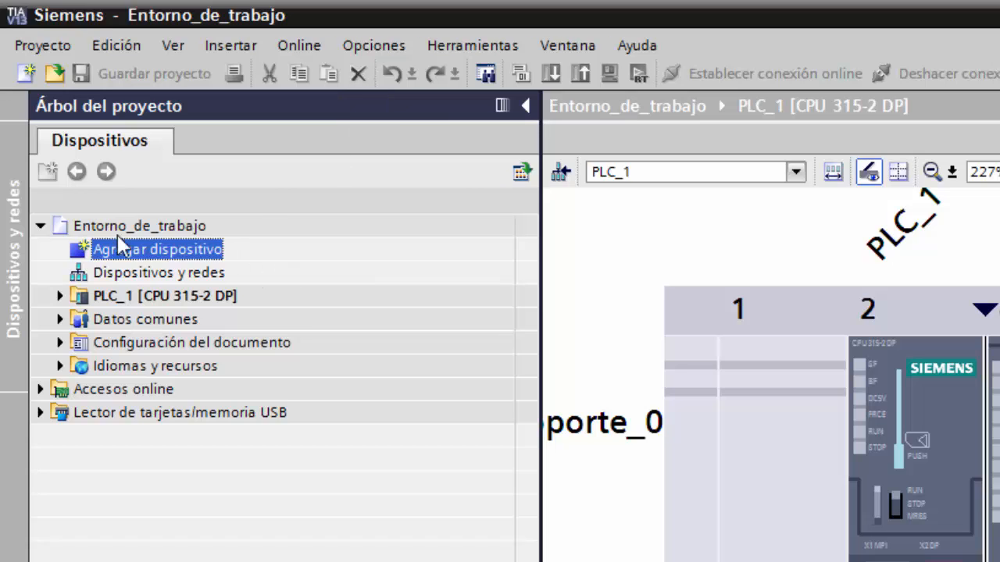
- Expand PLC_1 in the project tree and examine its compile and load-to-device commands and the commands available for different tree selections
left_click(58, 296)
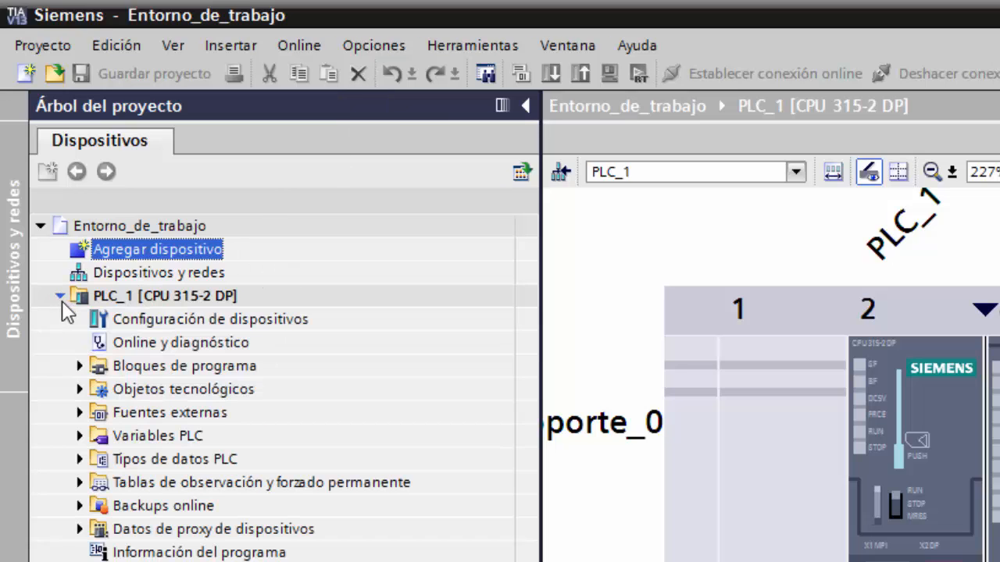
left_click(218, 299)
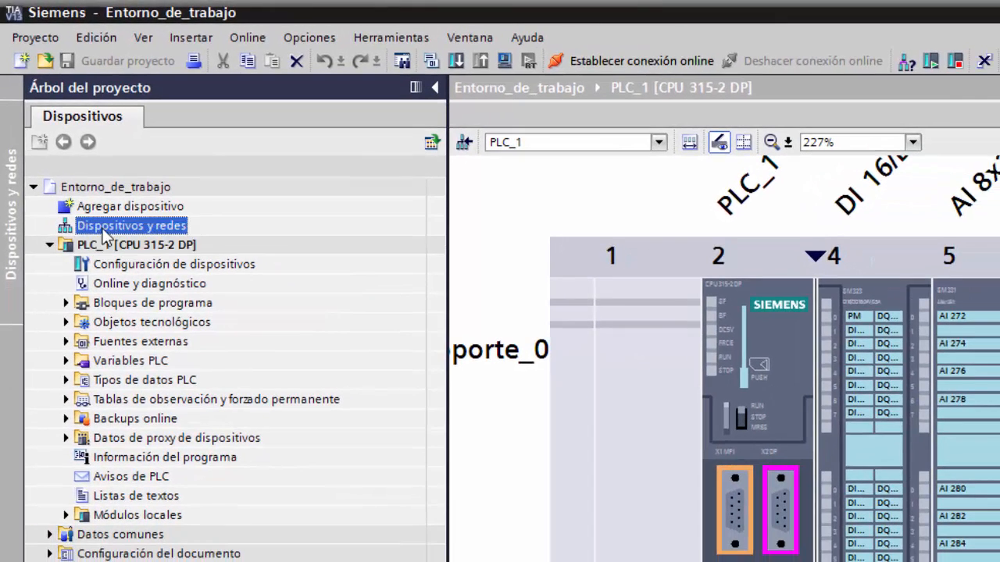
right_click(117, 300)
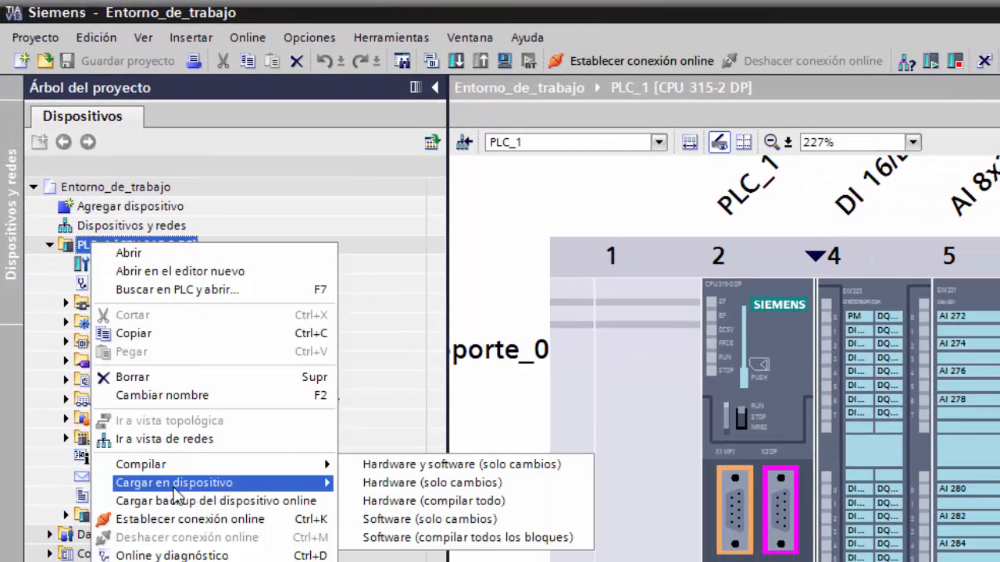
mouse_move(186, 463)
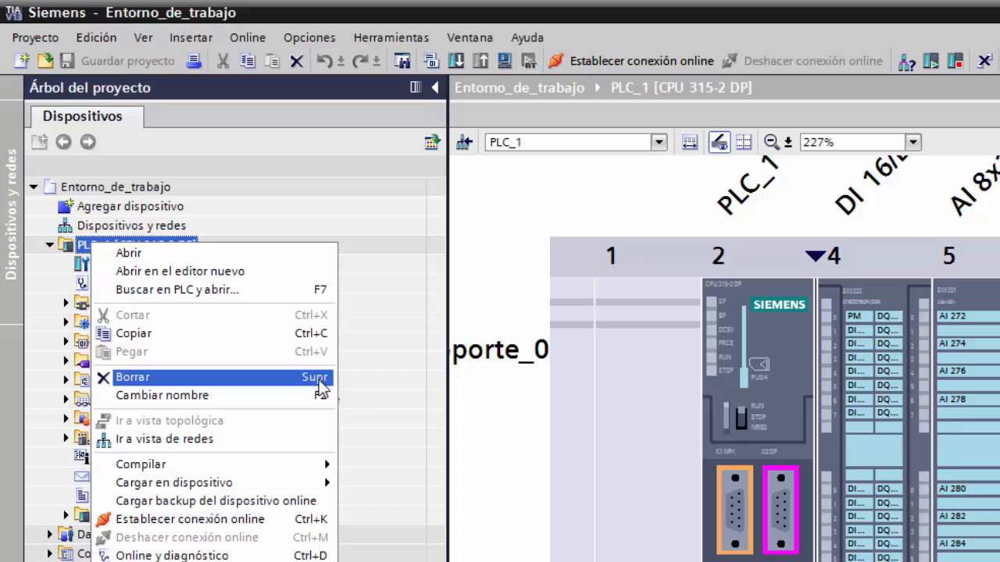
left_click(323, 187)
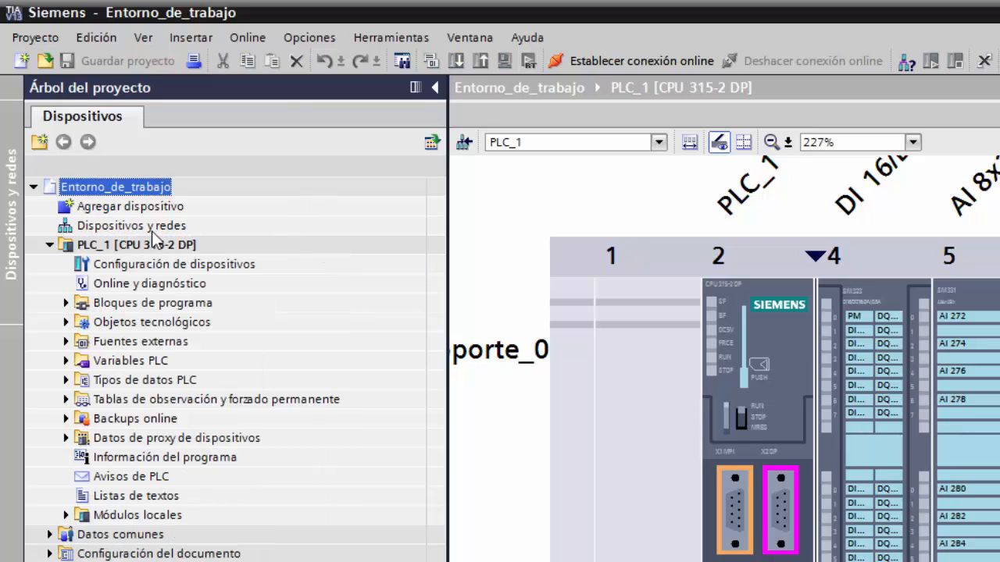
left_click(406, 67)
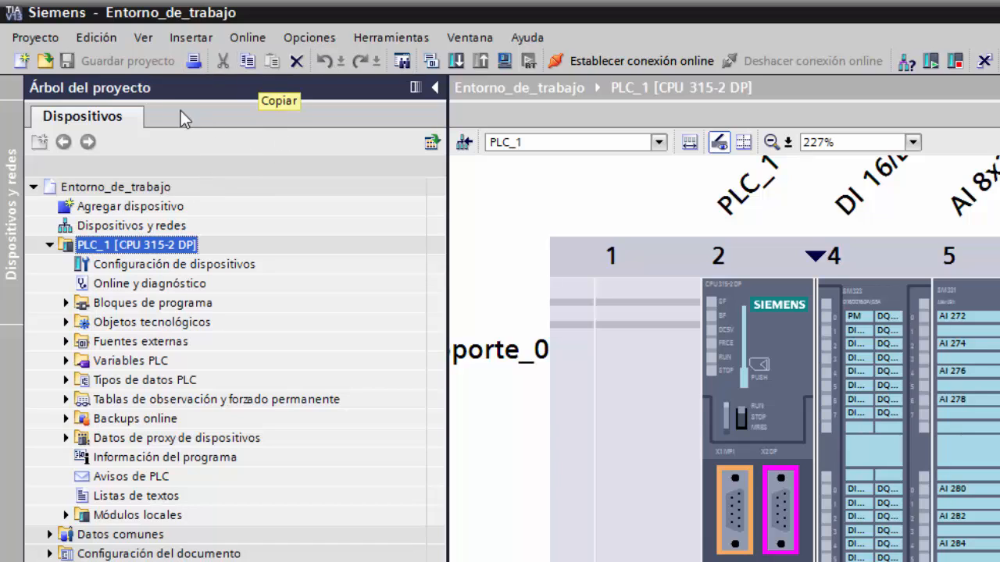
left_click(109, 227)
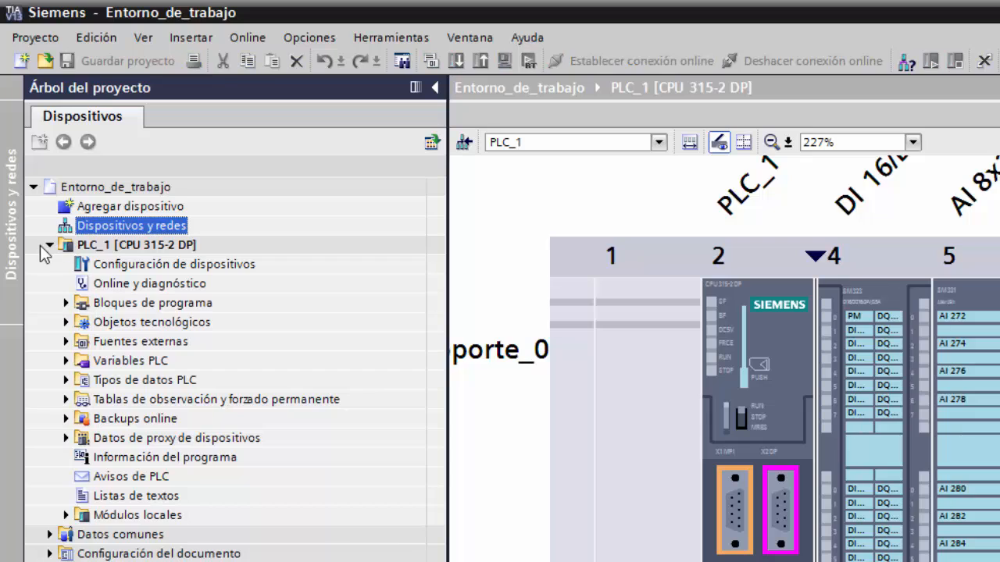
left_click(49, 245)
left_click(49, 246)
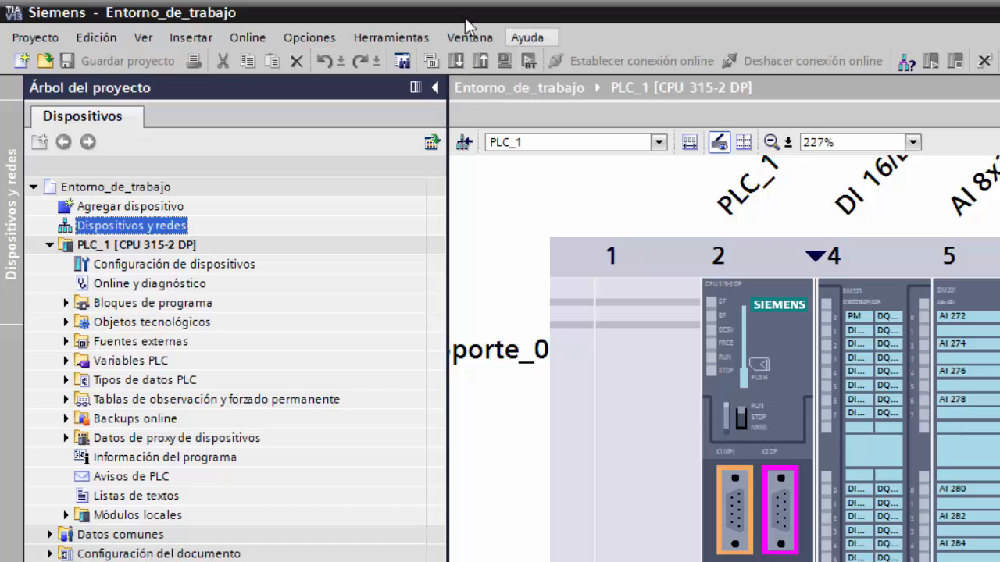
- Look into PLC_1's program blocks folder (Bloques de programa), and collapse the PLC_1 branch
left_click(172, 248)
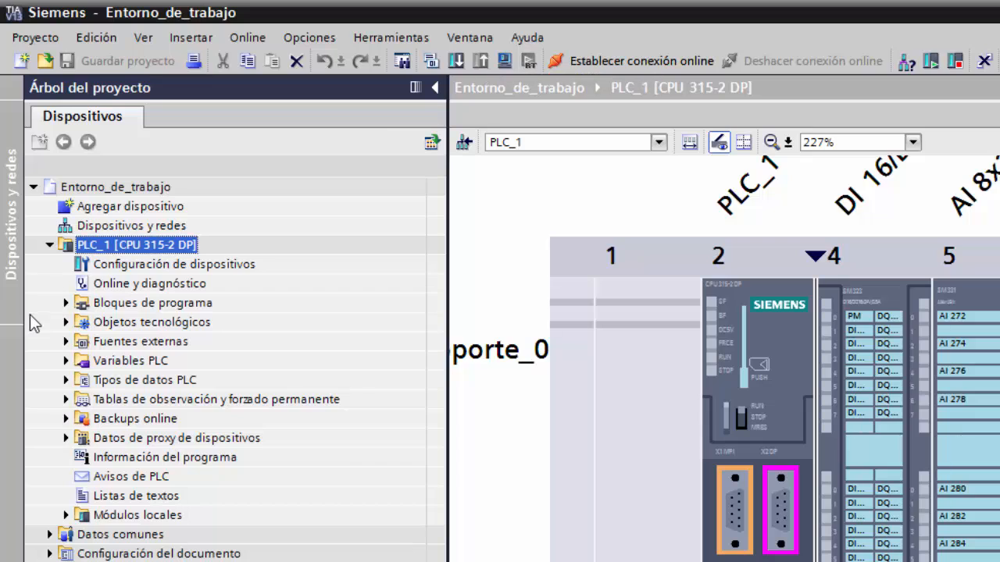
left_click(66, 303)
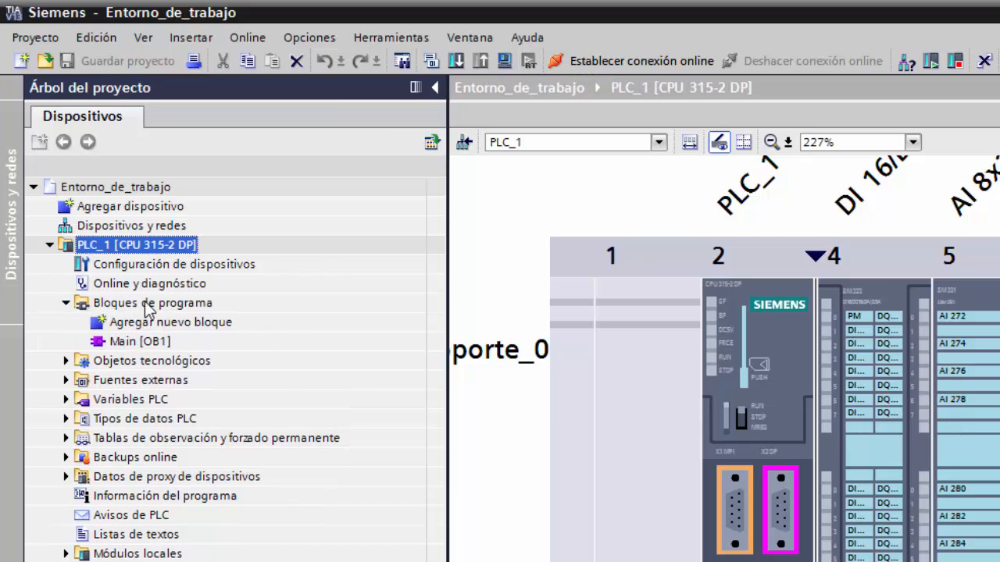
left_click(145, 304)
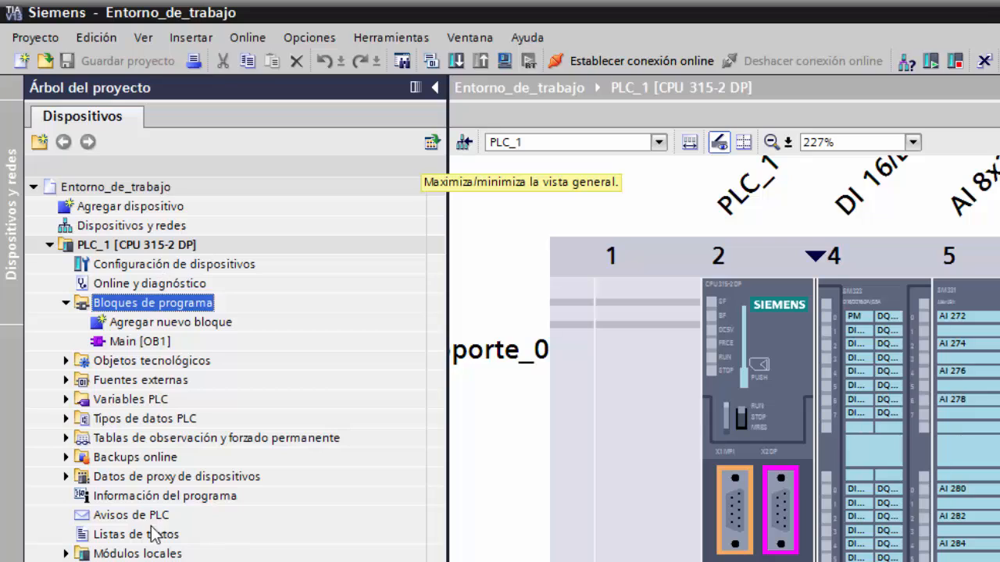
left_click(50, 245)
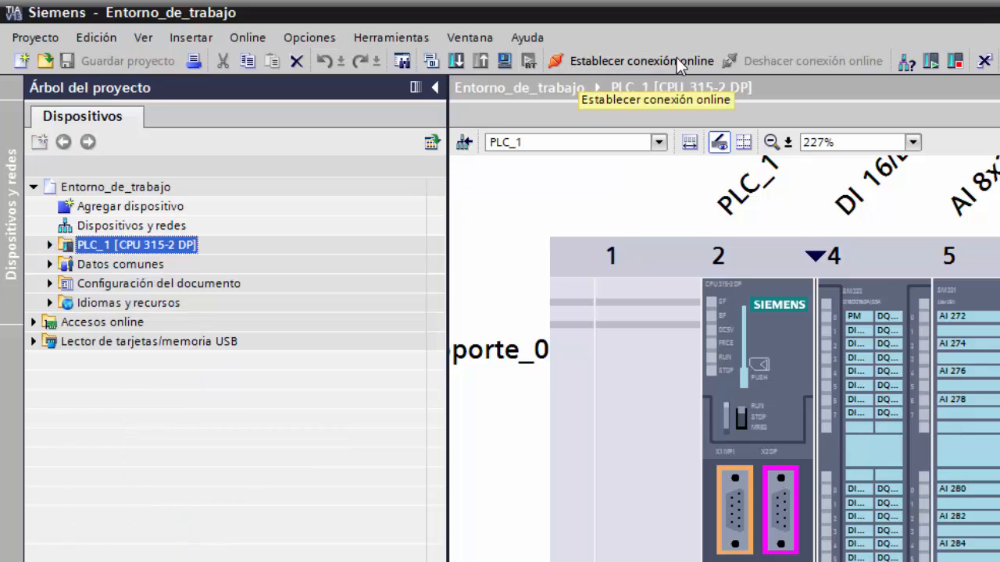
- Try to establish an online connection to PLC_1 with interface type PROFIBUS and PC Adapter as the PG/PC interface
left_click(629, 62)
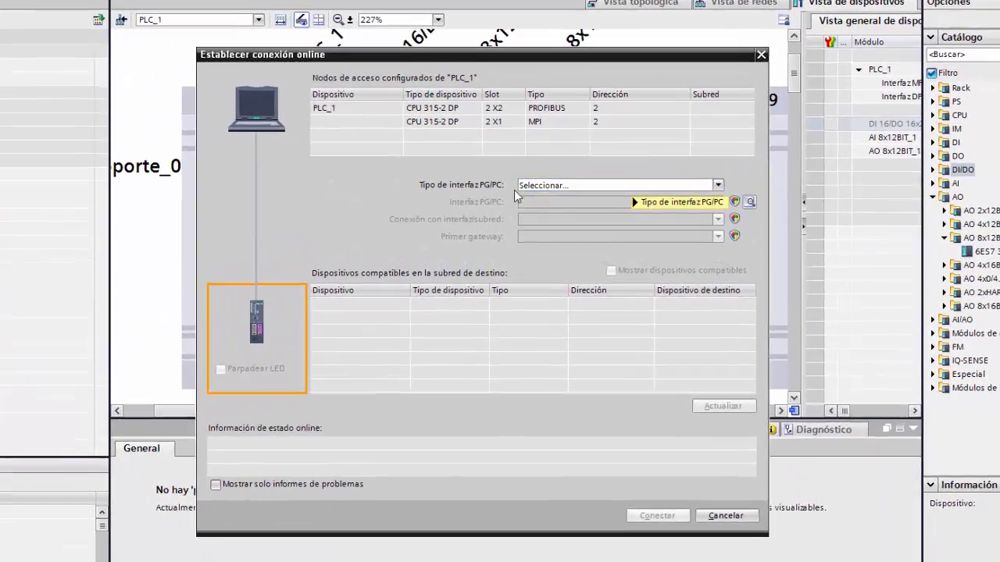
left_click(560, 189)
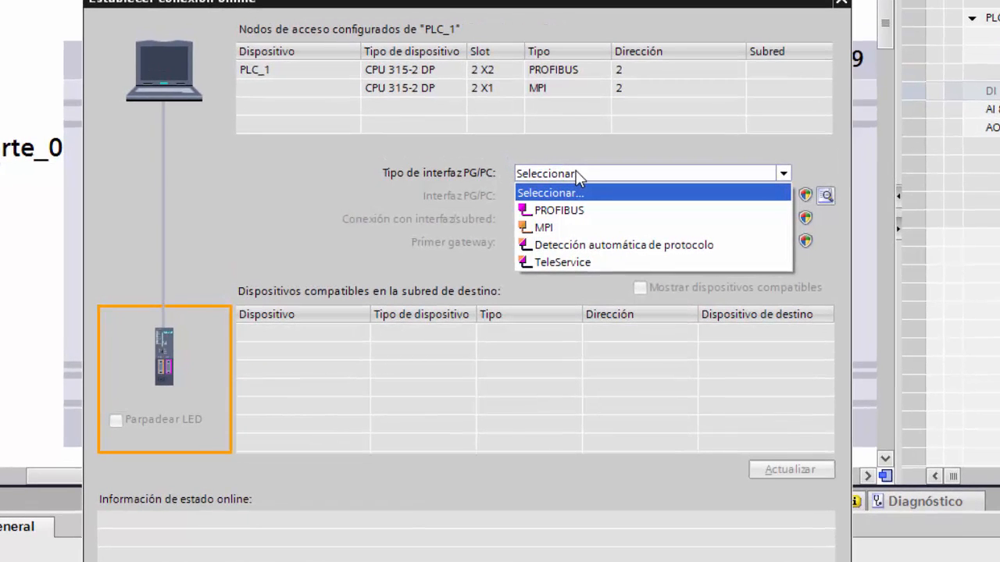
left_click(563, 211)
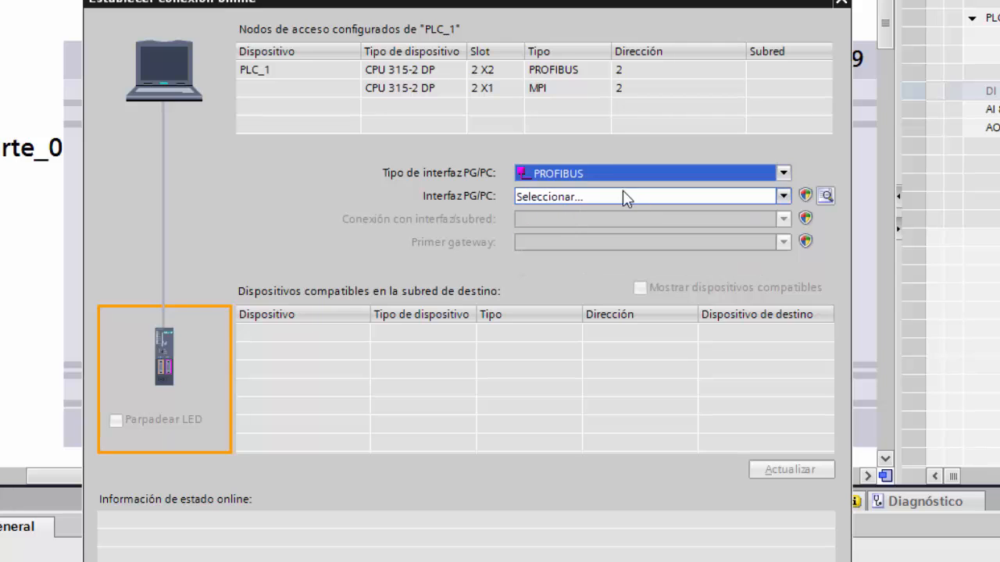
left_click(570, 197)
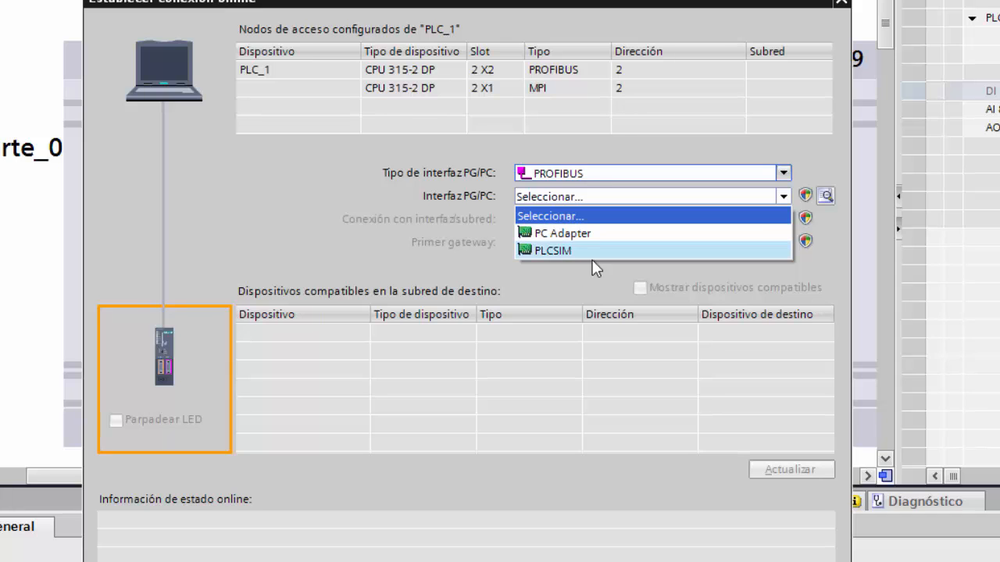
left_click(559, 234)
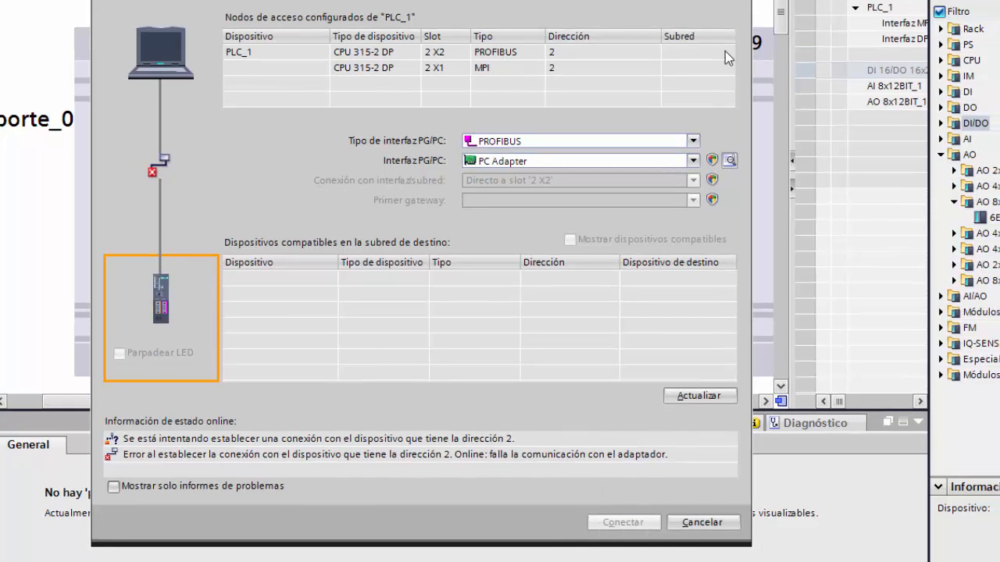
left_click(733, 17)
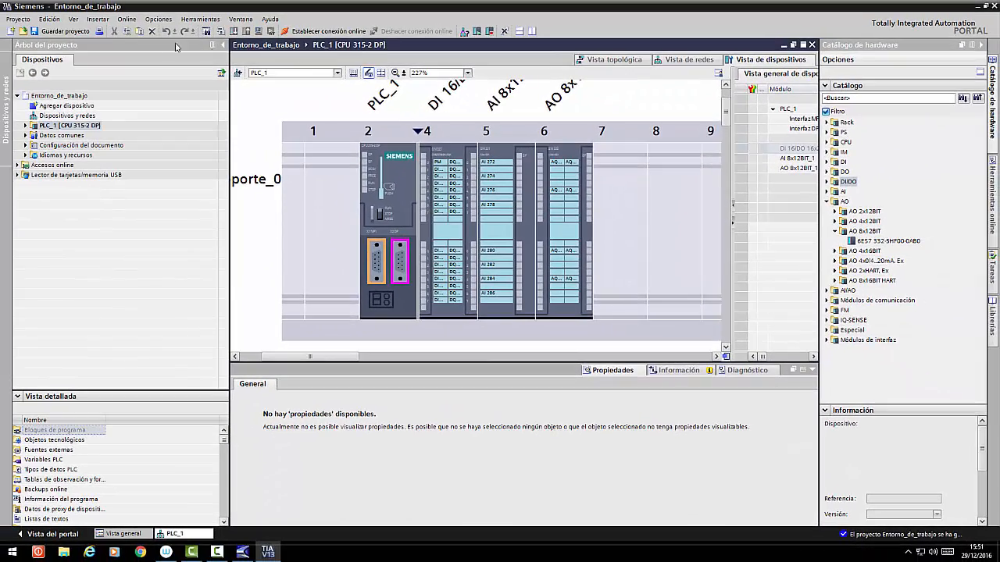
left_click(120, 46)
left_click(367, 334)
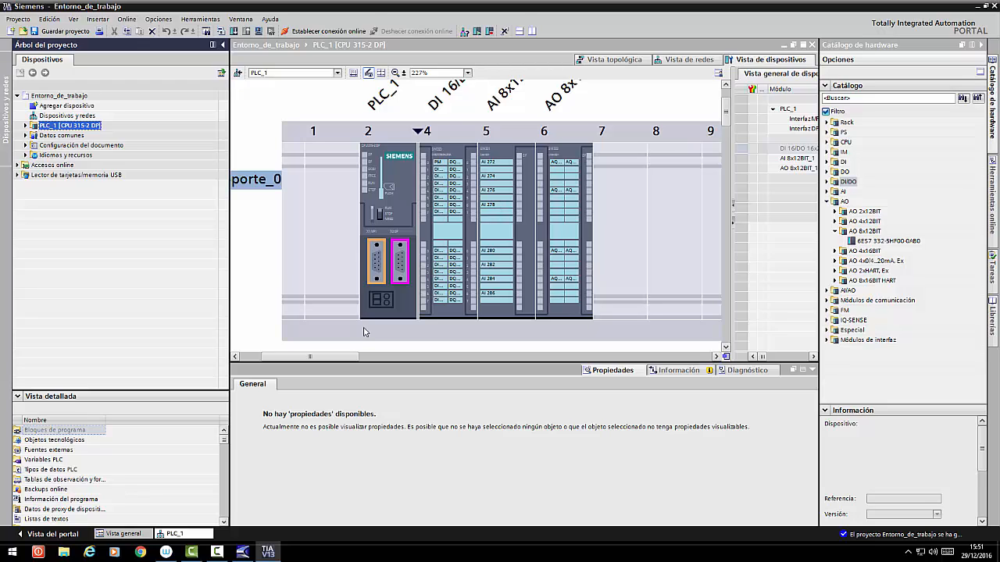
left_click(238, 45)
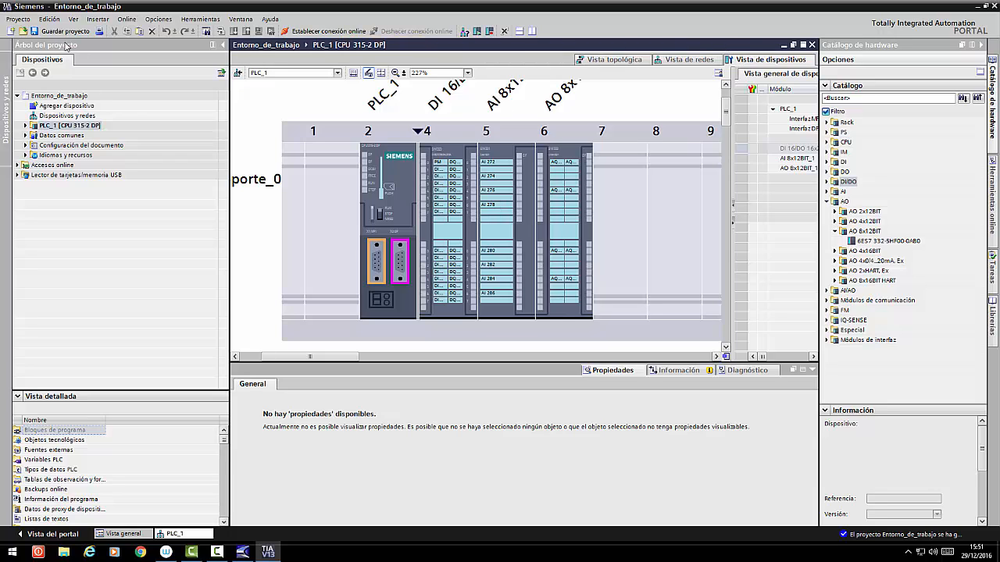
left_click(66, 45)
left_click(26, 126)
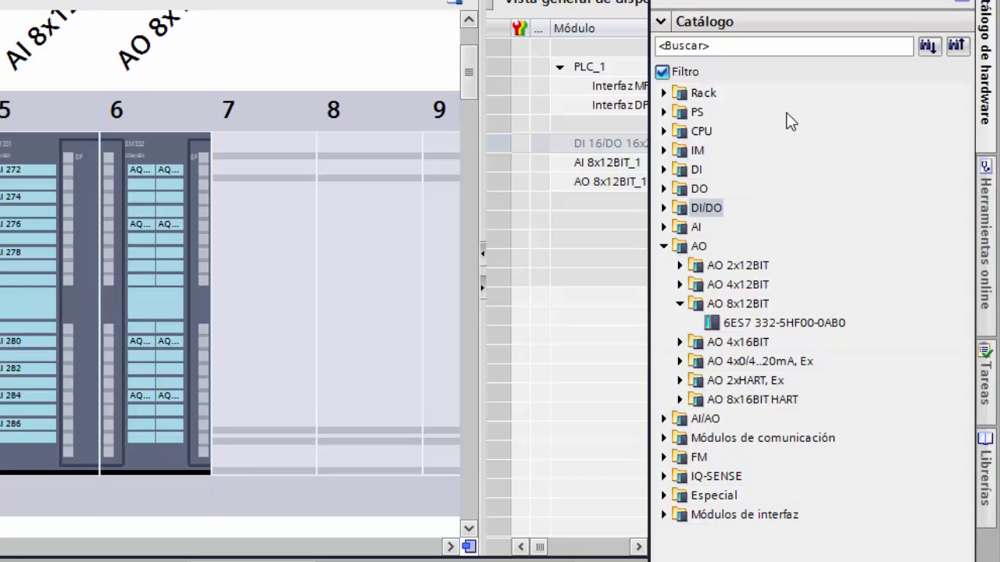
- Add the PS 307 5A power supply 6ES7 307-1EA01-0AA0 from the hardware catalog to slot 1 of the rack
left_click(664, 92)
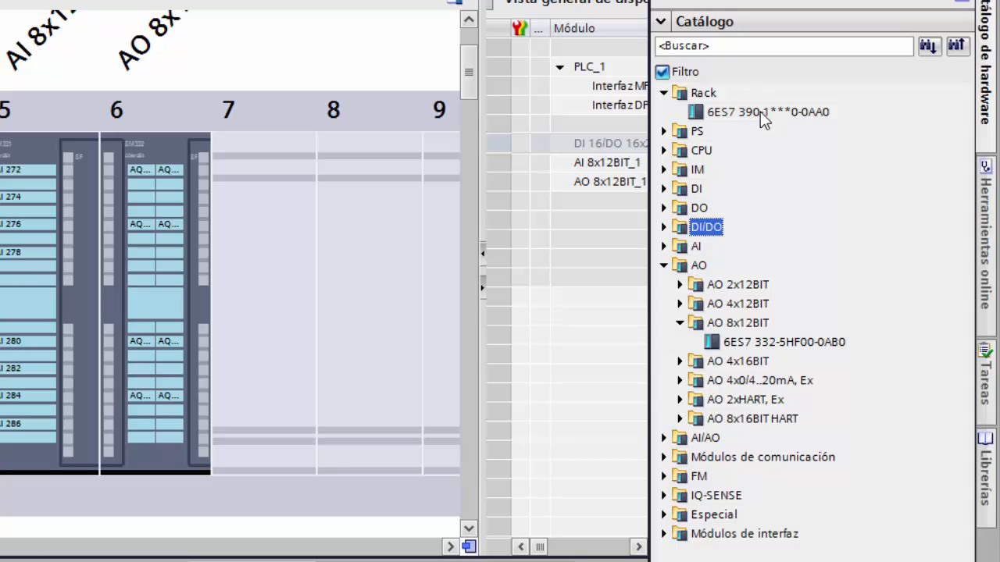
left_click(664, 92)
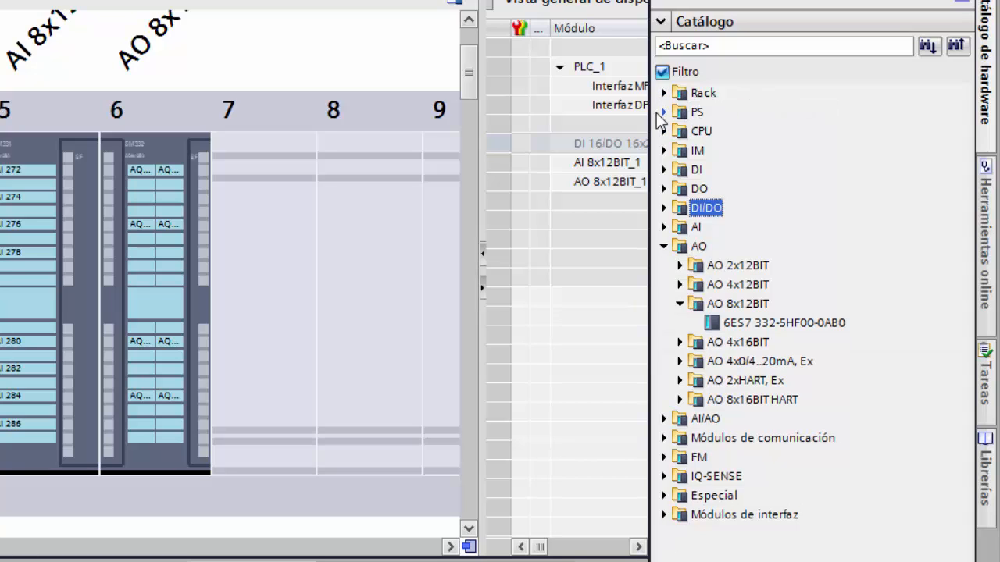
left_click(665, 112)
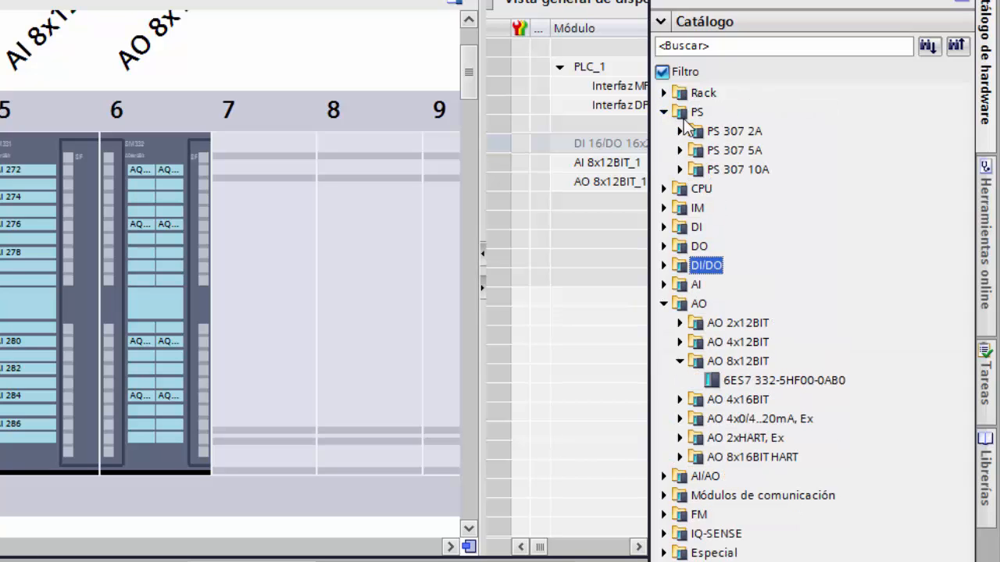
left_click(679, 150)
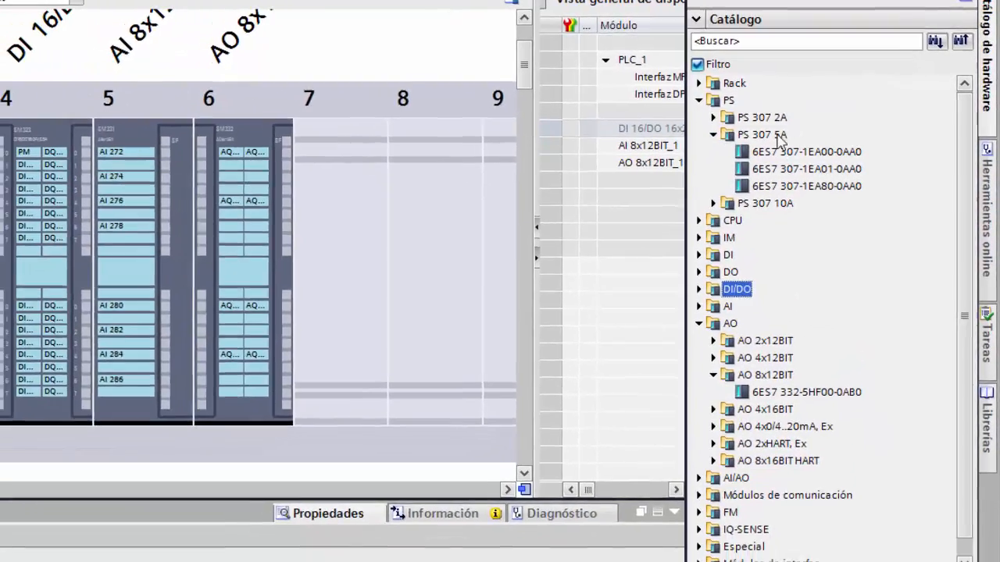
left_click_drag(782, 170, 197, 153)
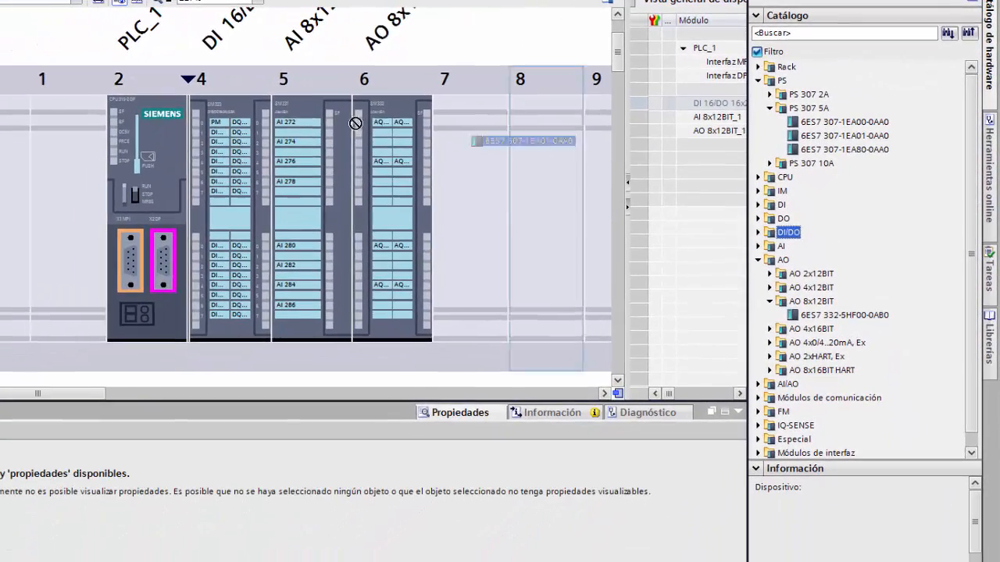
left_click_drag(356, 123, 87, 207)
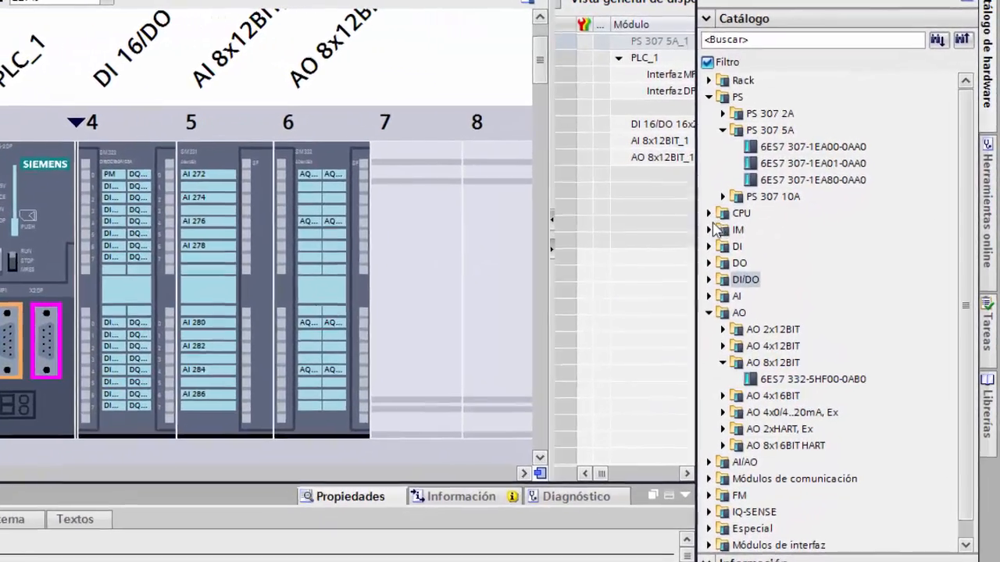
- Look through the power supply (PS) and CPU families available in the hardware catalog, and collapse both folders
left_click(757, 178)
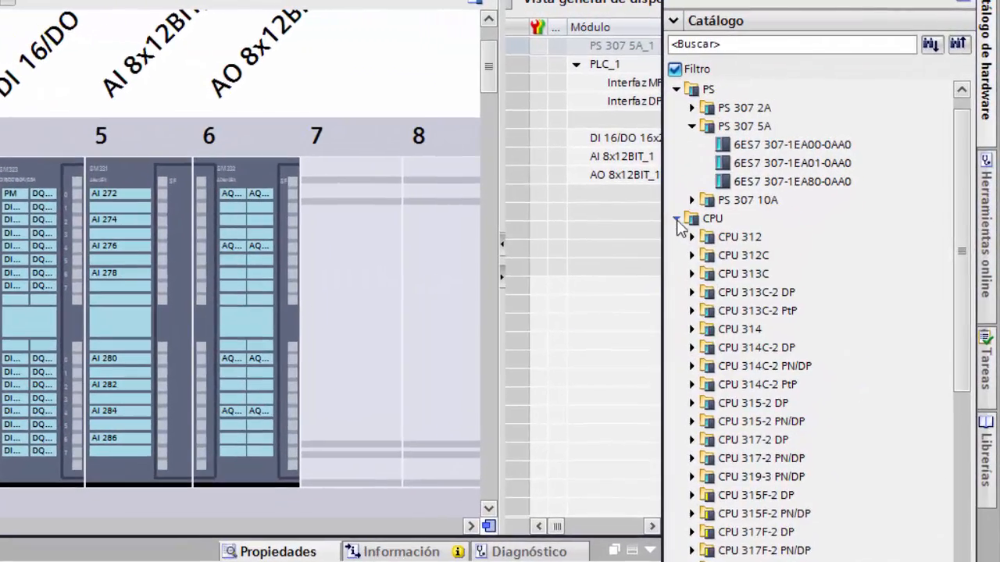
left_click(690, 209)
left_click(692, 200)
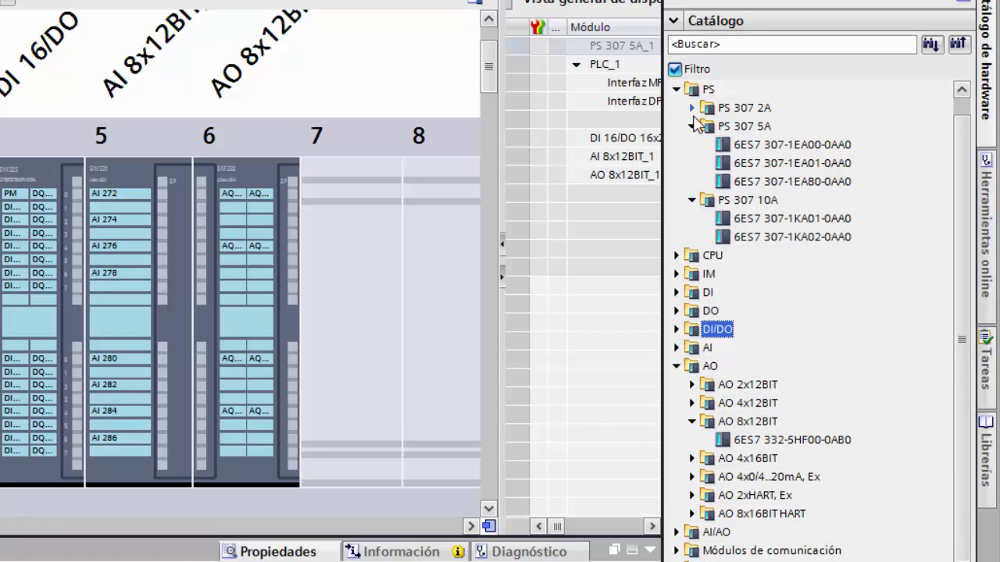
left_click(691, 127)
left_click(691, 163)
left_click(678, 108)
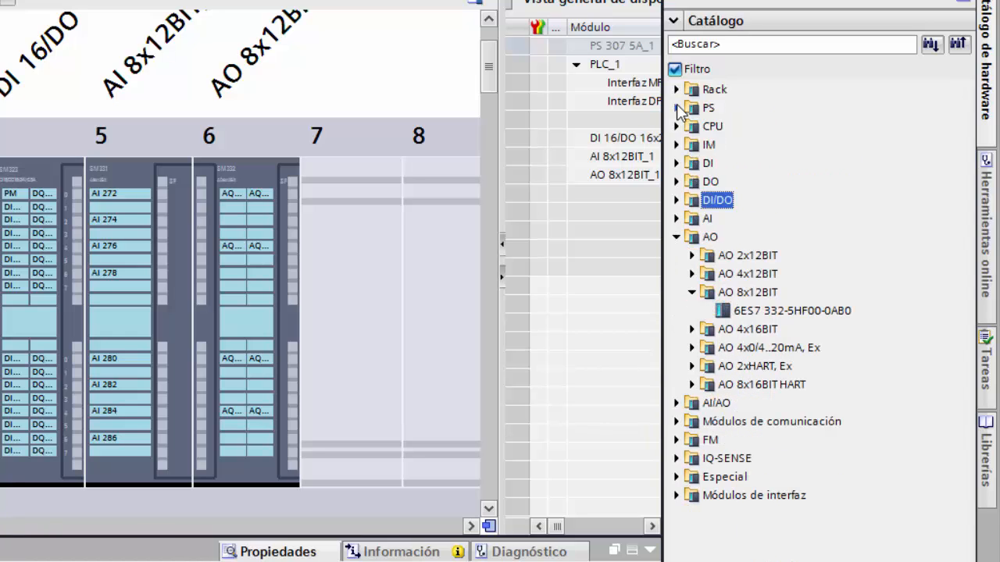
left_click(676, 127)
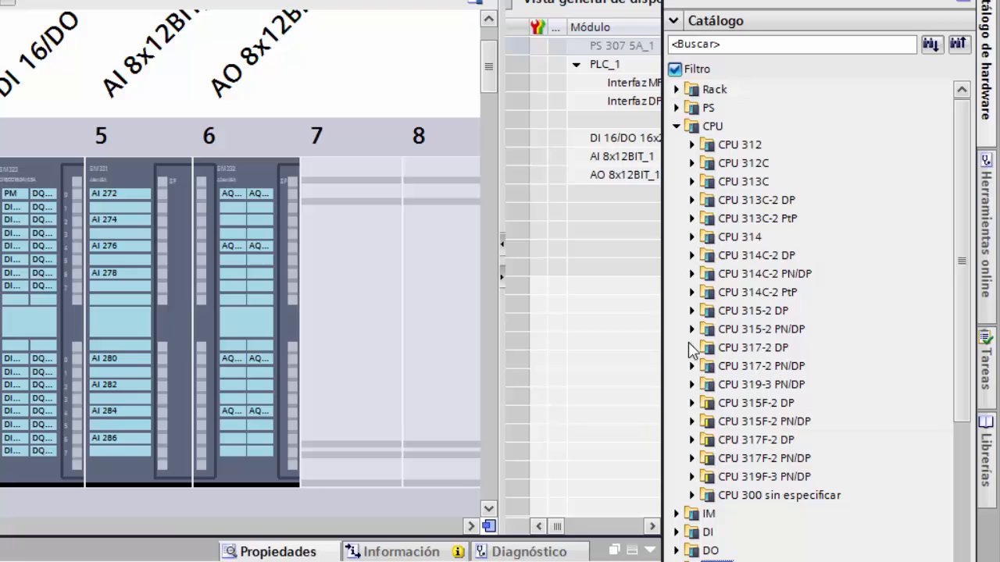
left_click(677, 126)
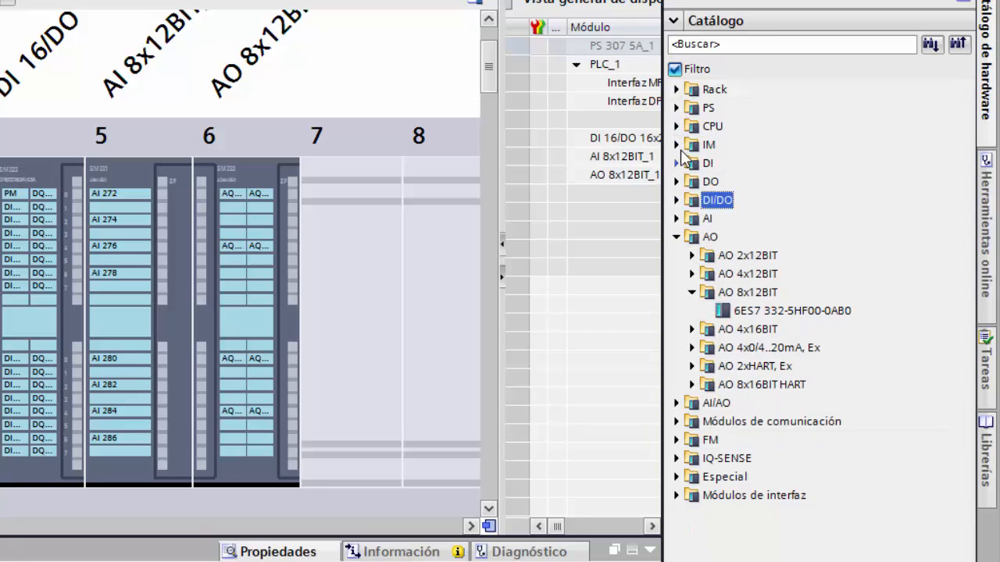
- Check which rack slot accepts the IM 360 interface module 6ES7 360-3AA01-0AA0, showing the reserved slot 3 between the CPU and slot 4
left_click(677, 144)
left_click(692, 163)
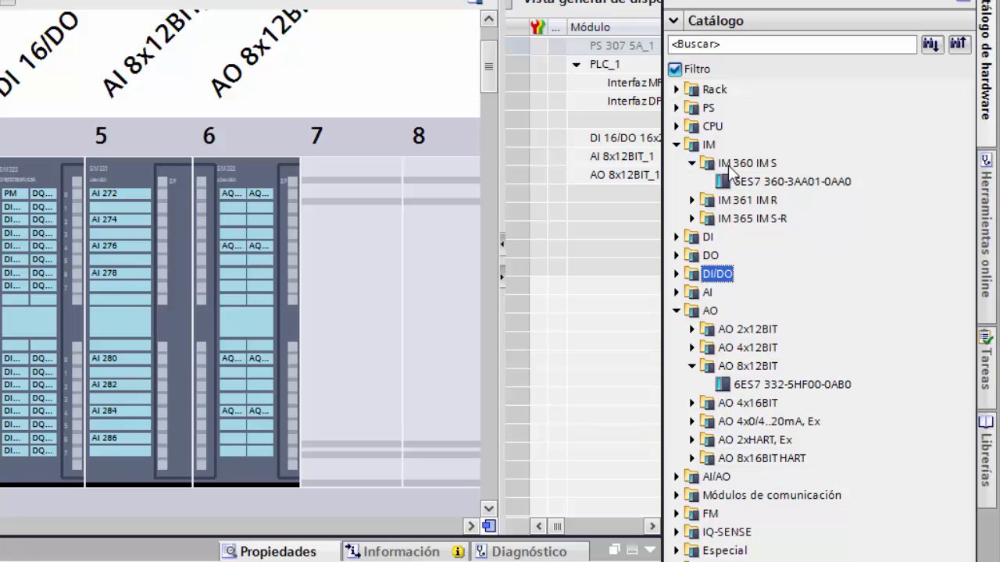
left_click(756, 183)
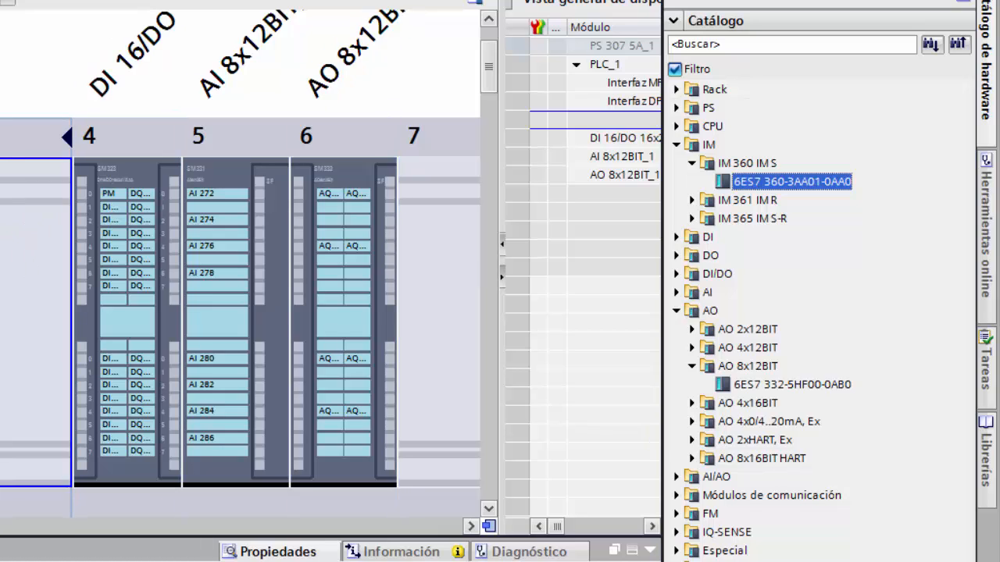
left_click(66, 137)
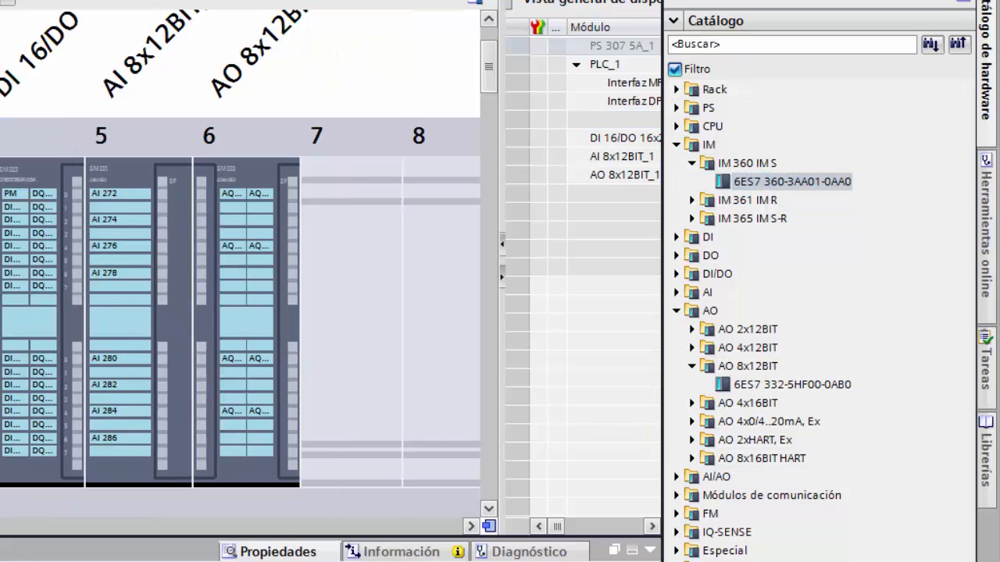
left_click(66, 139)
left_click(66, 139)
left_click(66, 137)
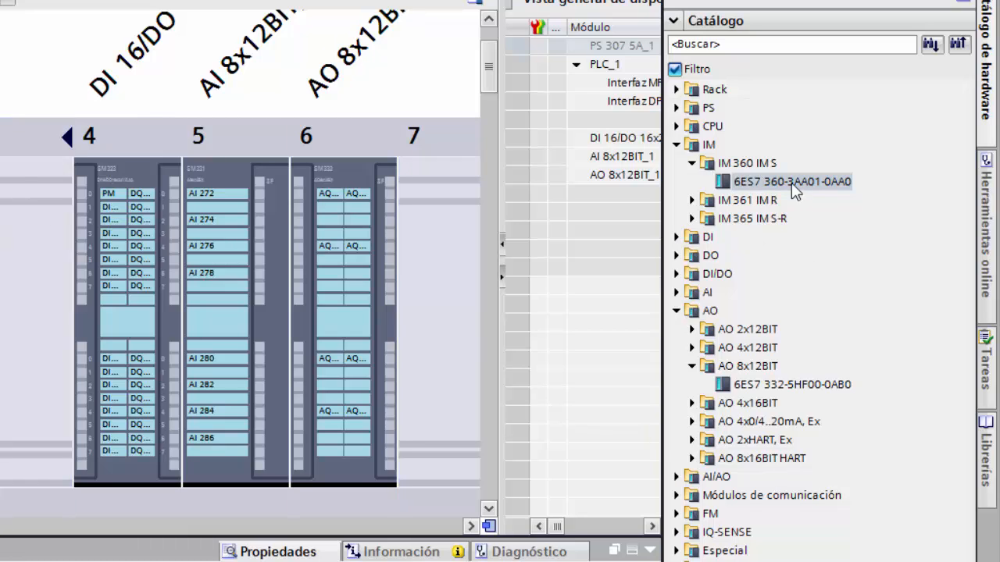
left_click(693, 165)
left_click(694, 181)
left_click(691, 181)
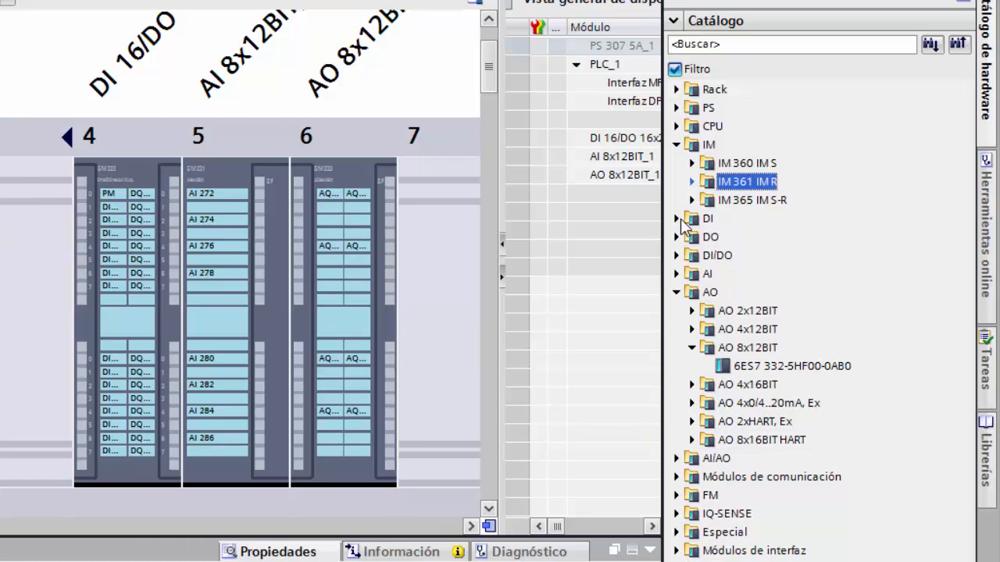
left_click(676, 145)
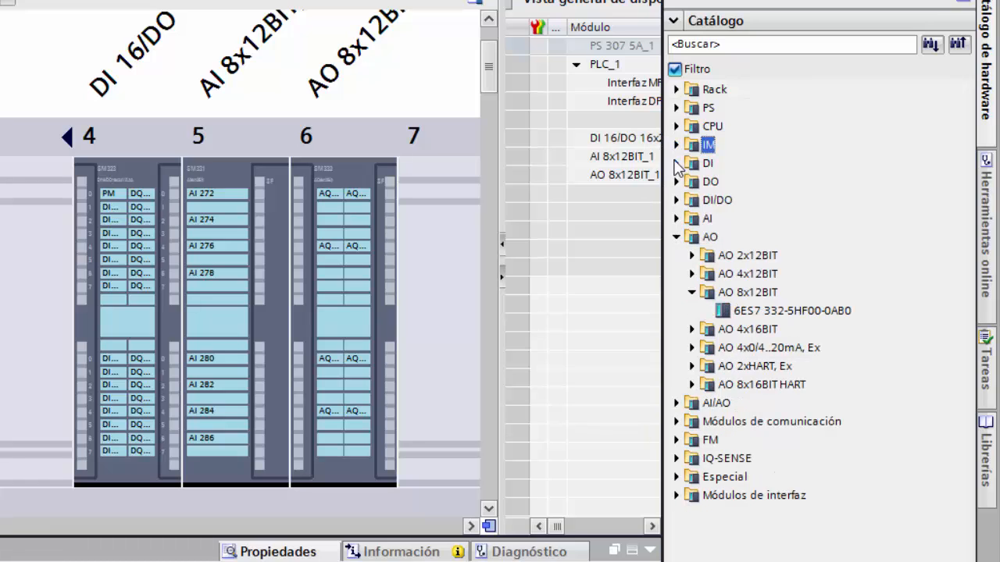
- Review the catalog's digital and analog module folders and the PROFIBUS processors among the communication modules (Módulos de comunicación)
left_click(719, 181)
left_click(726, 199)
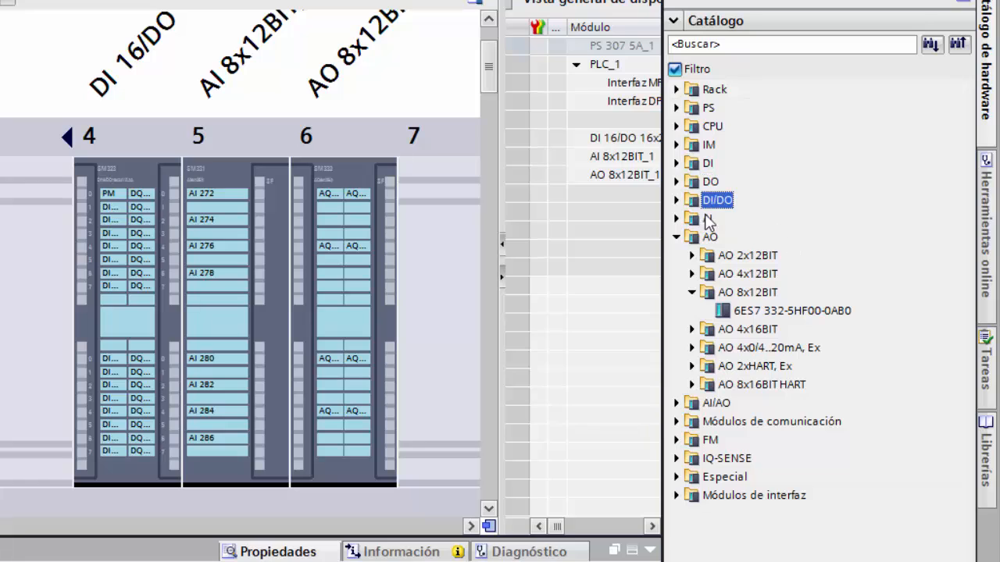
left_click(708, 219)
left_click(709, 236)
left_click(676, 237)
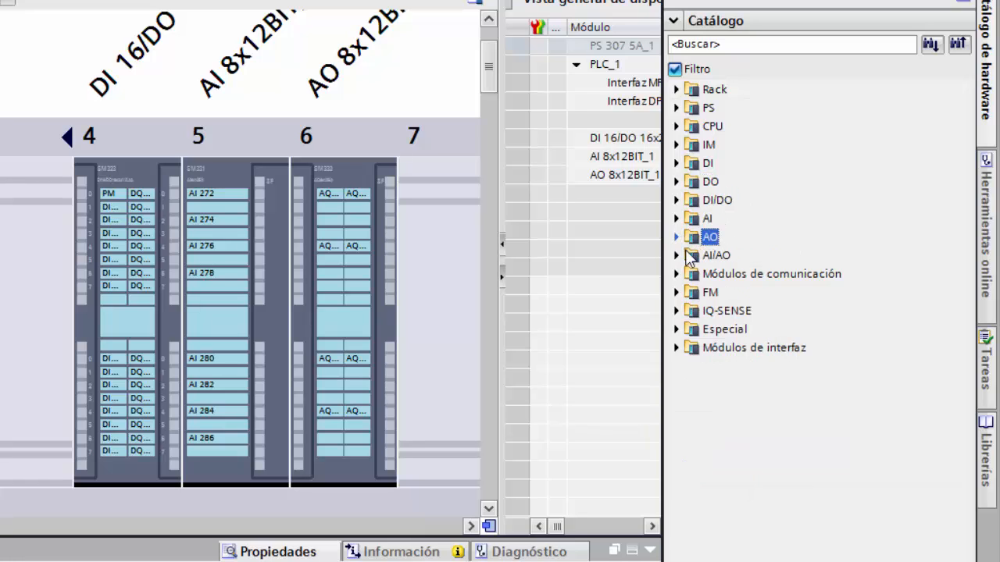
left_click(717, 257)
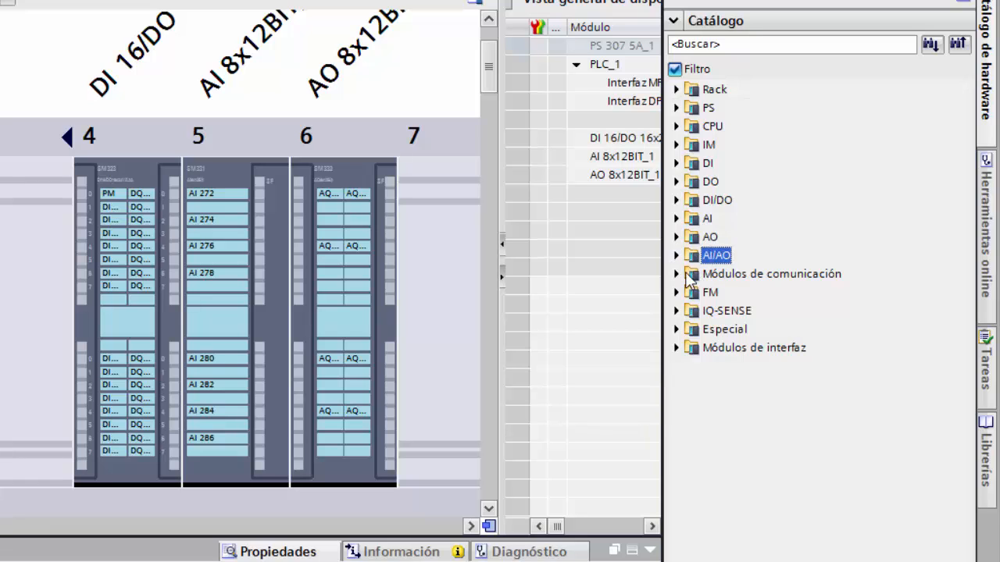
left_click(694, 274)
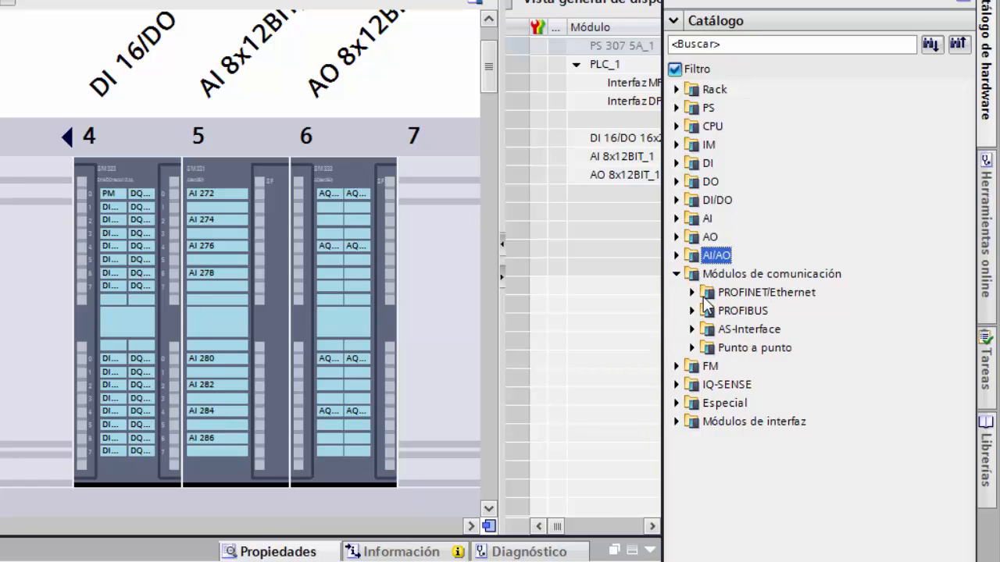
left_click(726, 311)
left_click(692, 311)
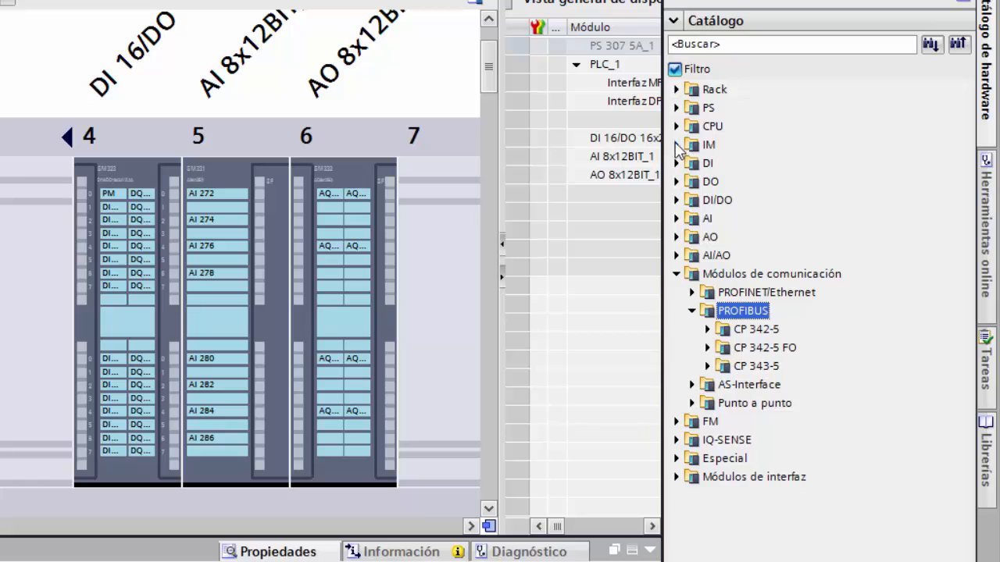
- Look at the IM 360 and IM 361 interface modules, selecting 6ES7 361-3CA01-0AA0, and collapse the IM folder
left_click(676, 144)
left_click(691, 163)
left_click(692, 200)
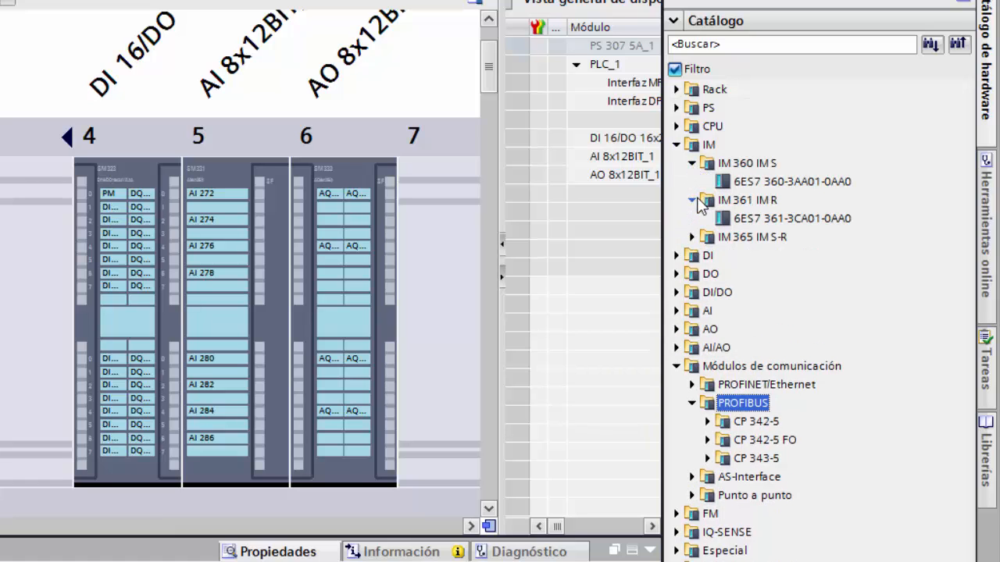
left_click(827, 219)
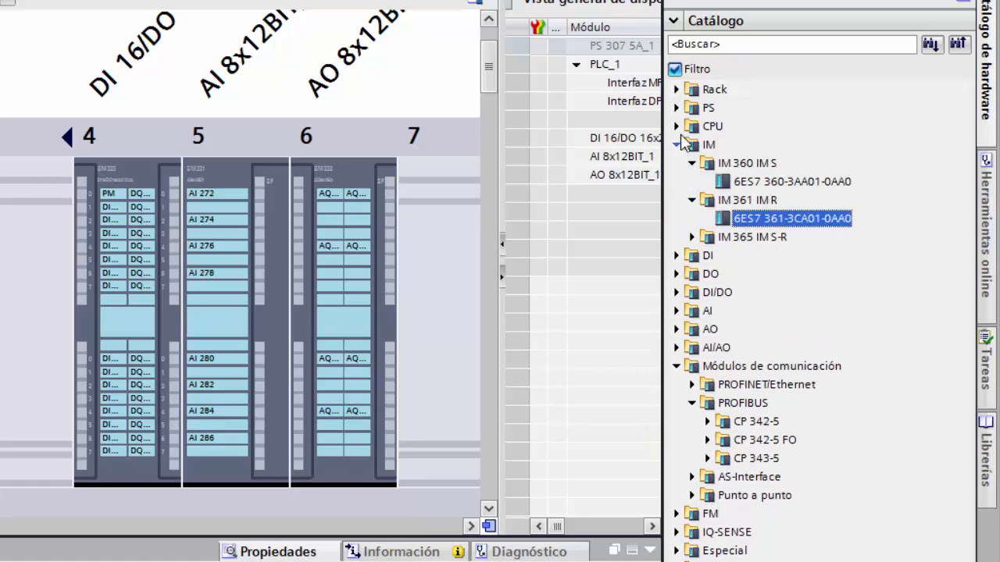
left_click(677, 144)
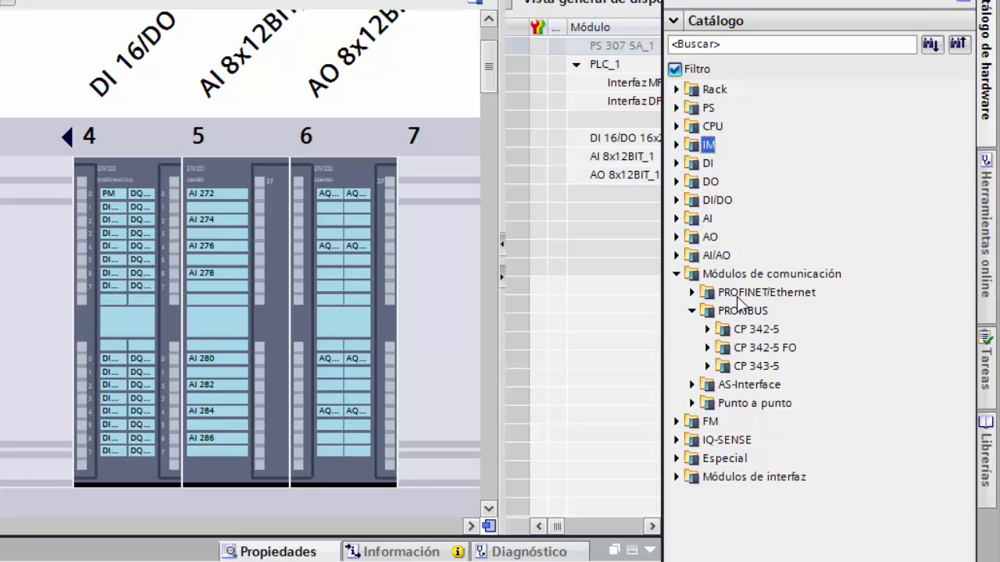
- Try placing the CP 343-1 communication module 6GK7 343-1EX11-0XE0 in slot 7 of the rack, and delete it again
left_click(692, 292)
left_click(755, 311)
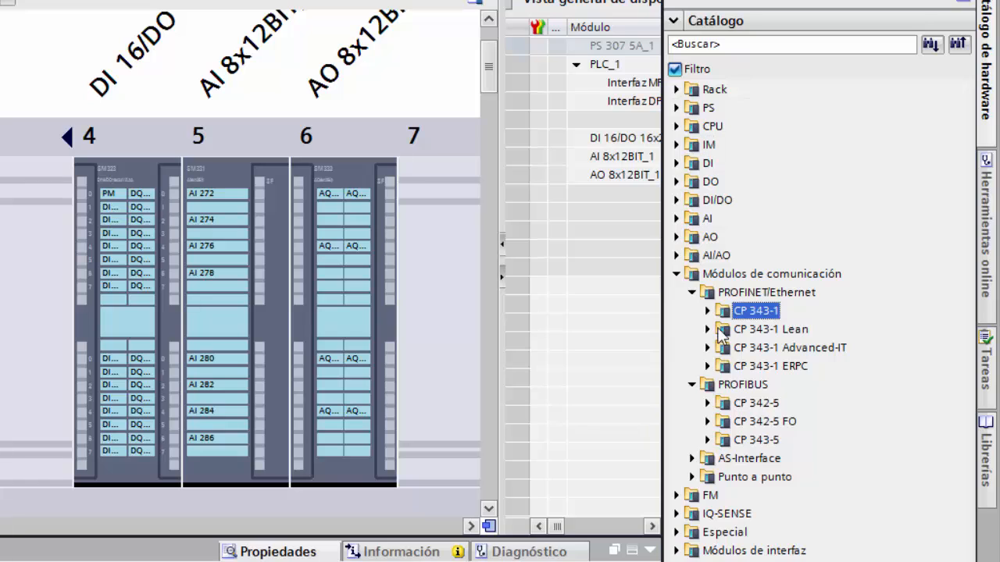
left_click(706, 311)
left_click(771, 328)
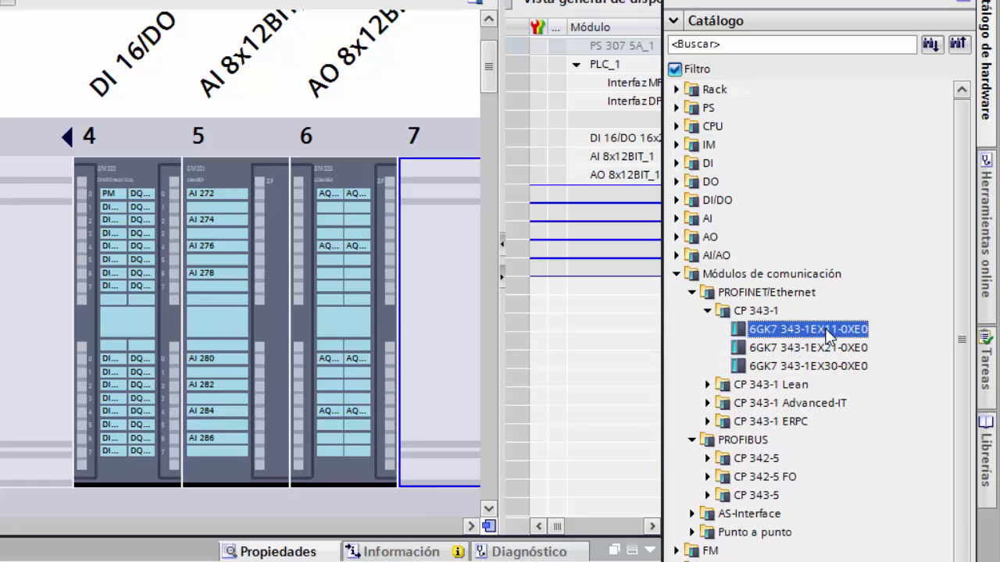
left_click_drag(828, 335, 309, 244)
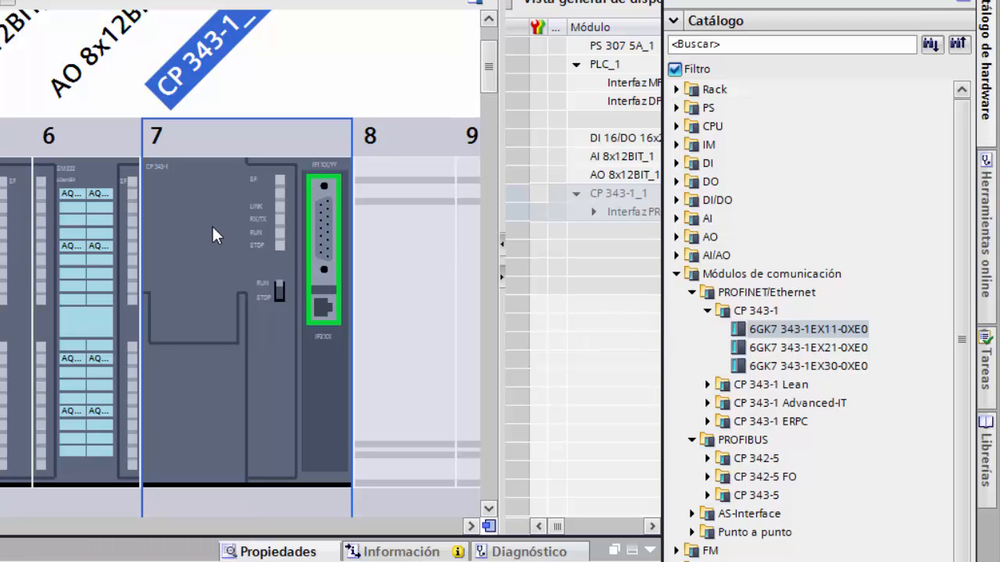
key("Delete")
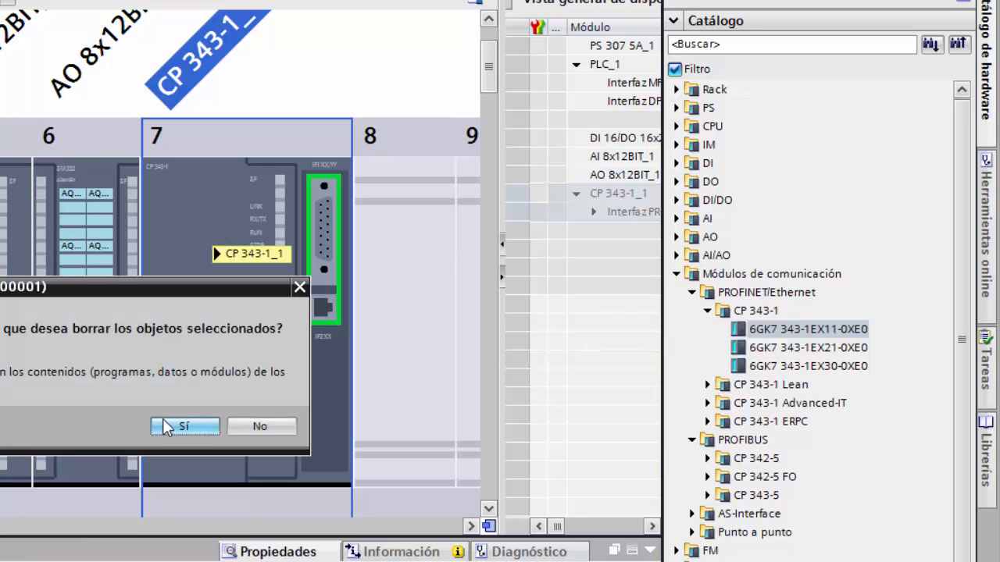
left_click(188, 425)
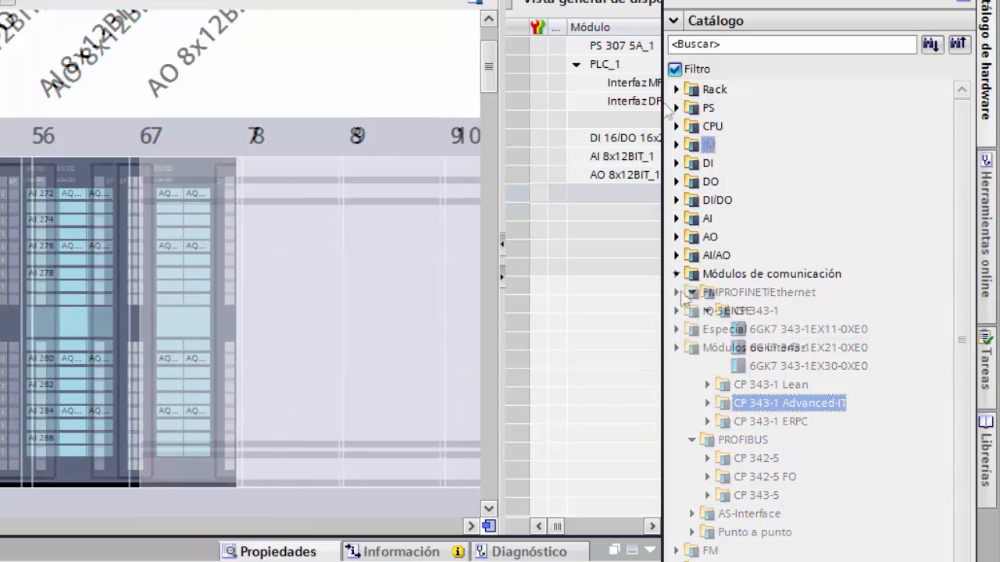
- Look at the function module (FM) categories in the hardware catalog
left_click(678, 292)
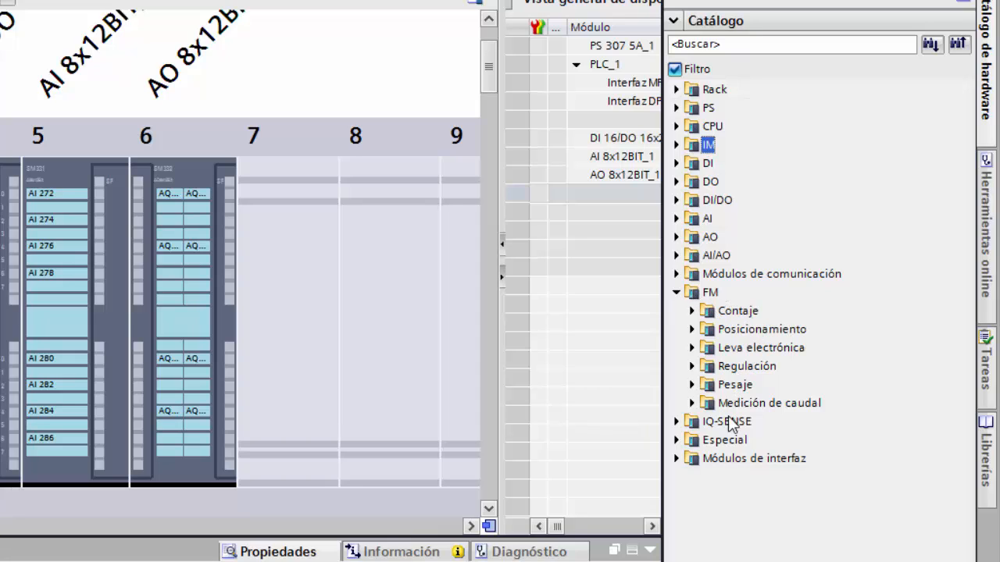
left_click(676, 292)
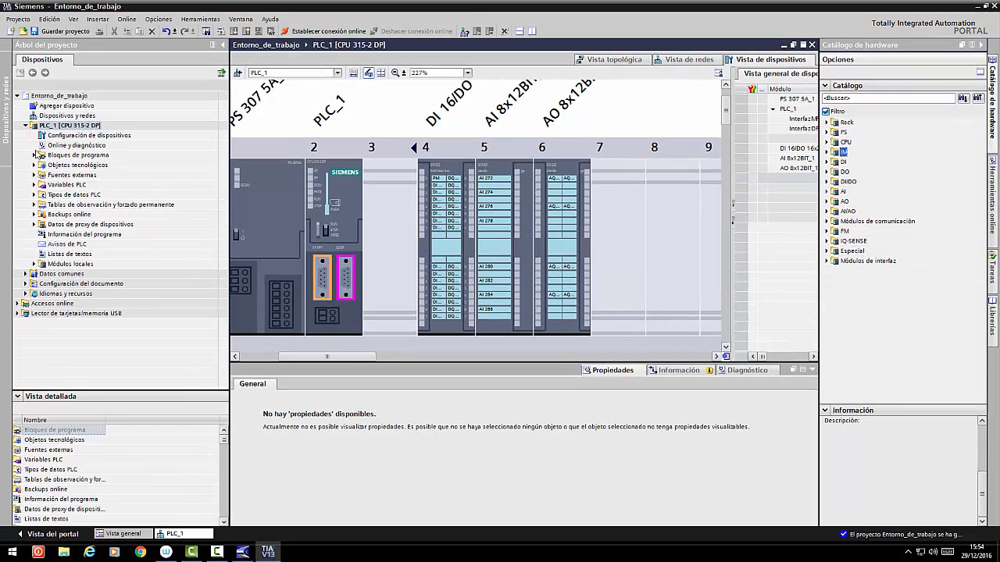
- Open the Main [OB1] block from PLC_1's program blocks (Bloques de programa) in the program editor
left_click(34, 155)
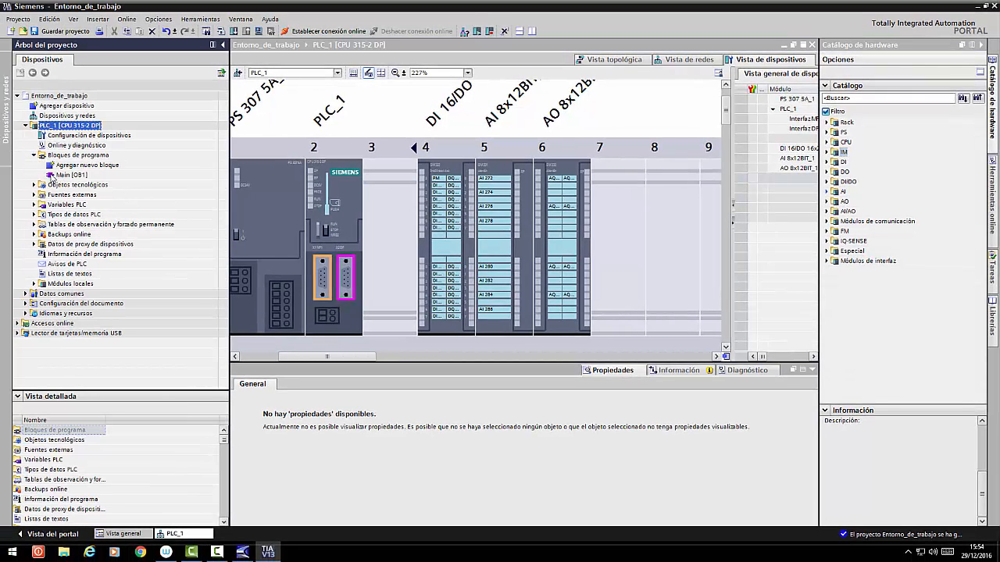
left_click(69, 175)
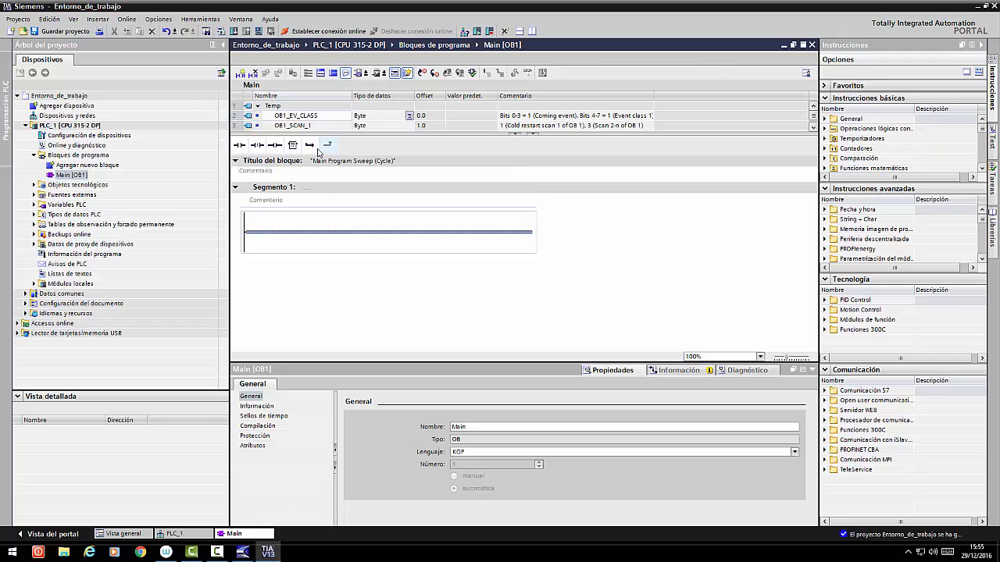
left_click(372, 262)
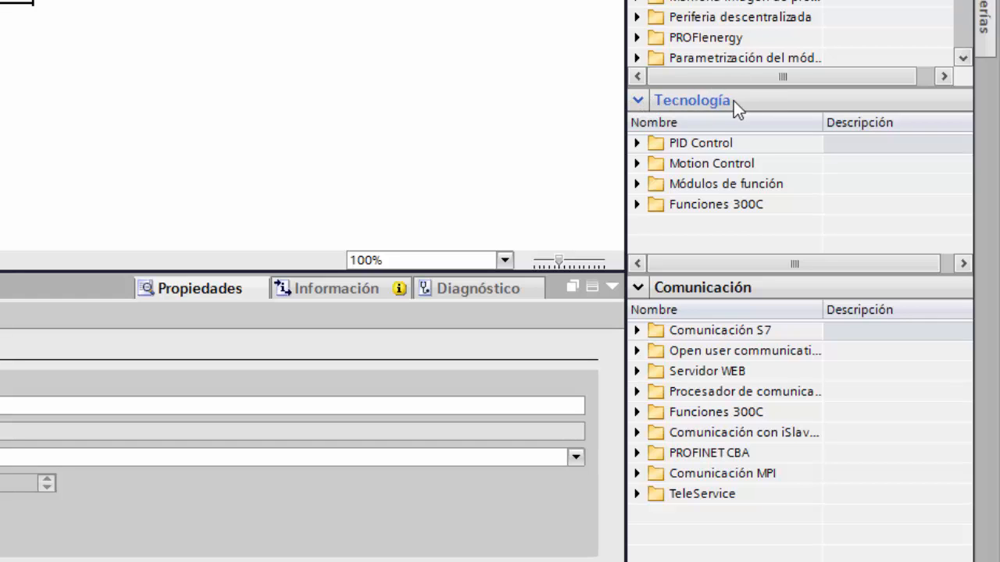
- Examine the PID Control group and its basic PID functions (Funciones básicas PID) among the technology instructions
left_click(637, 143)
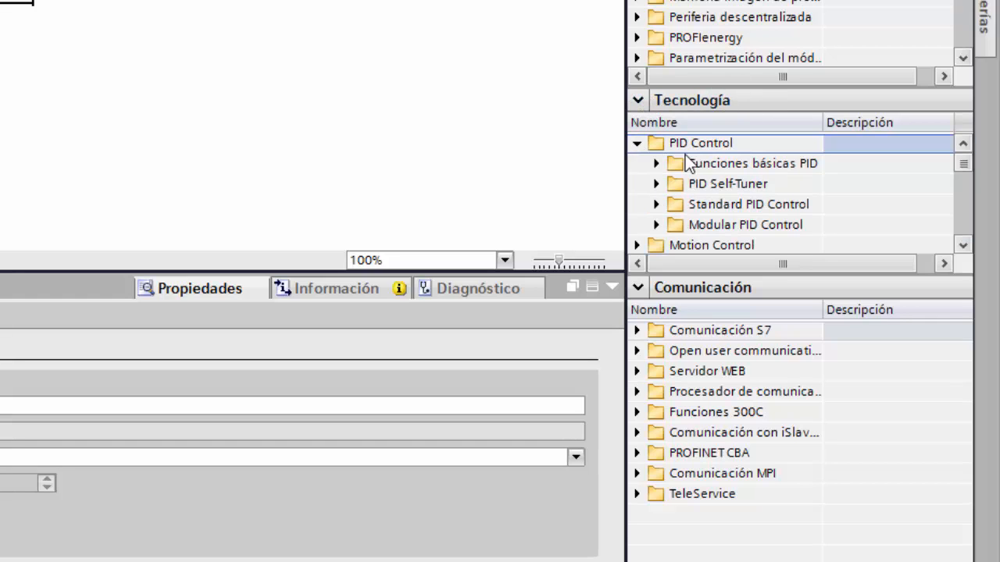
left_click(656, 163)
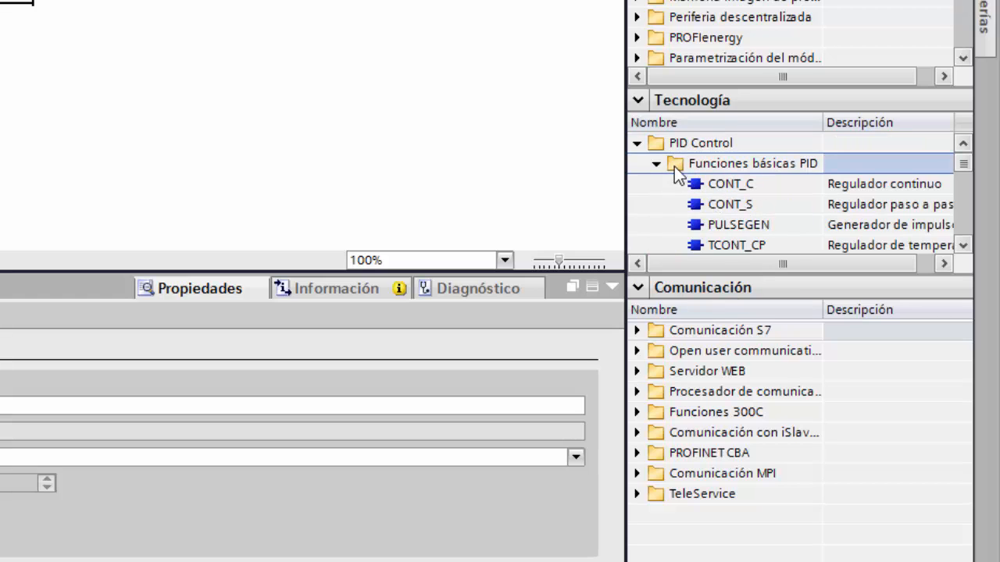
left_click(658, 163)
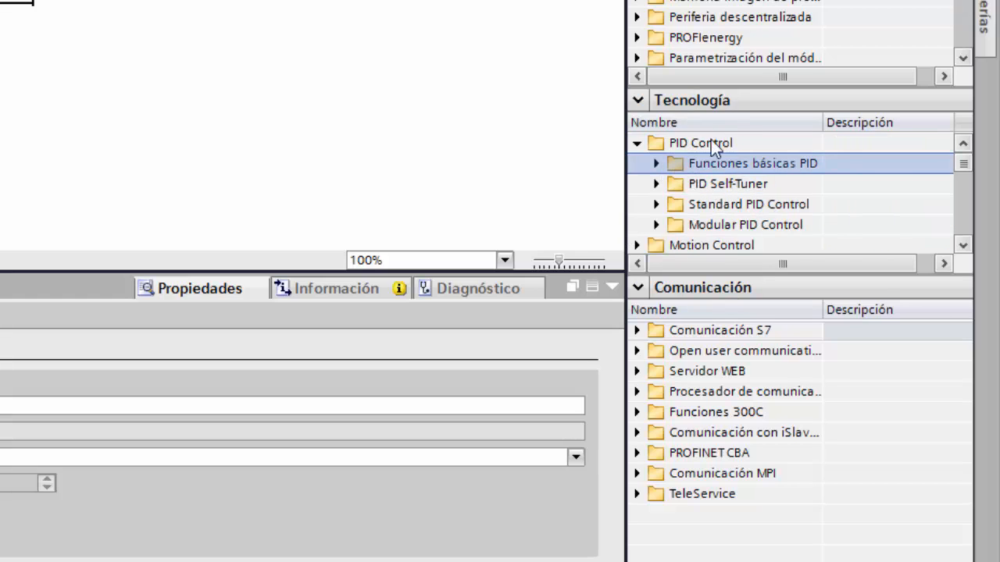
left_click(639, 143)
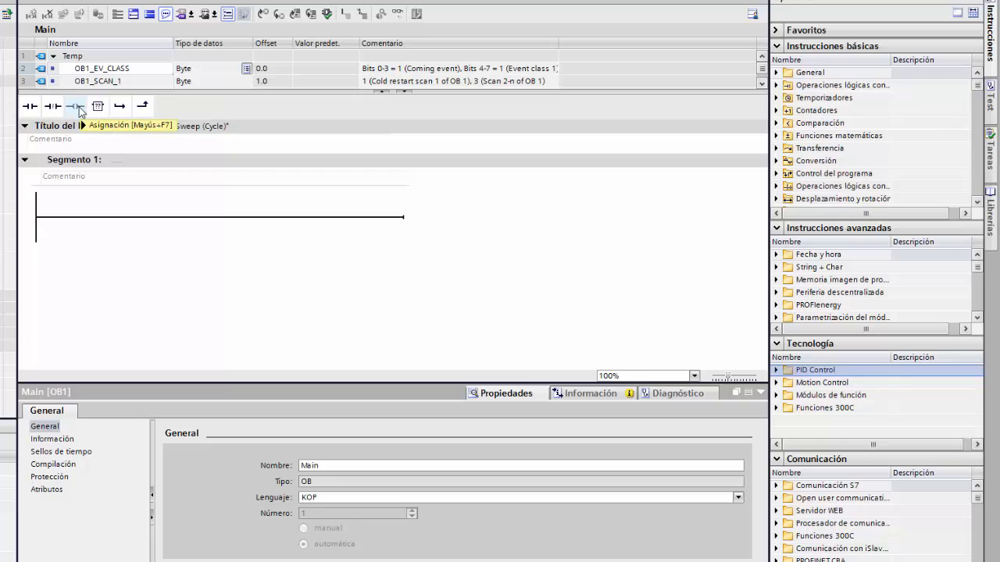
- Insert a normally open contact on the rung of Segmento 1 in Main [OB1]
left_click(29, 105)
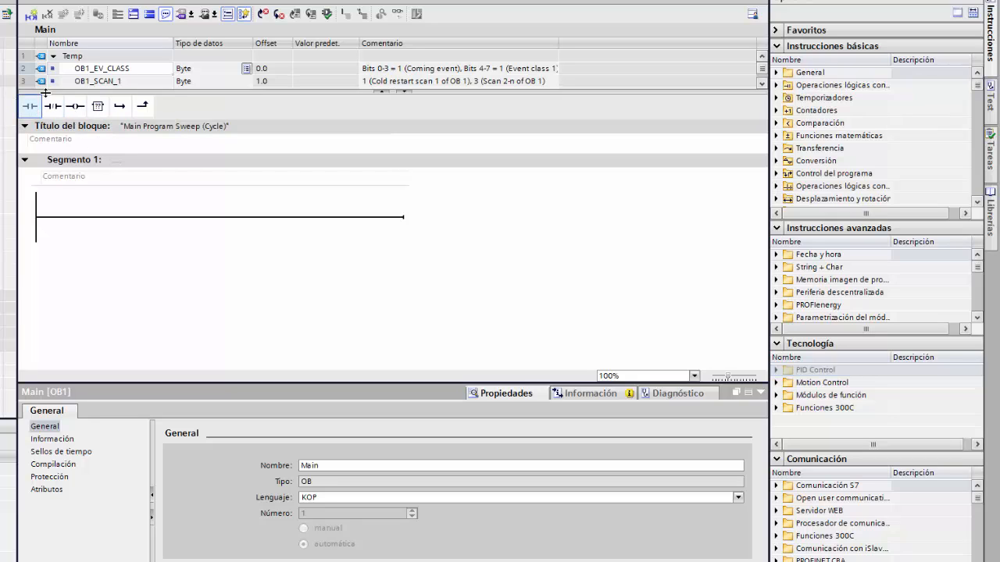
left_click_drag(30, 104, 218, 222)
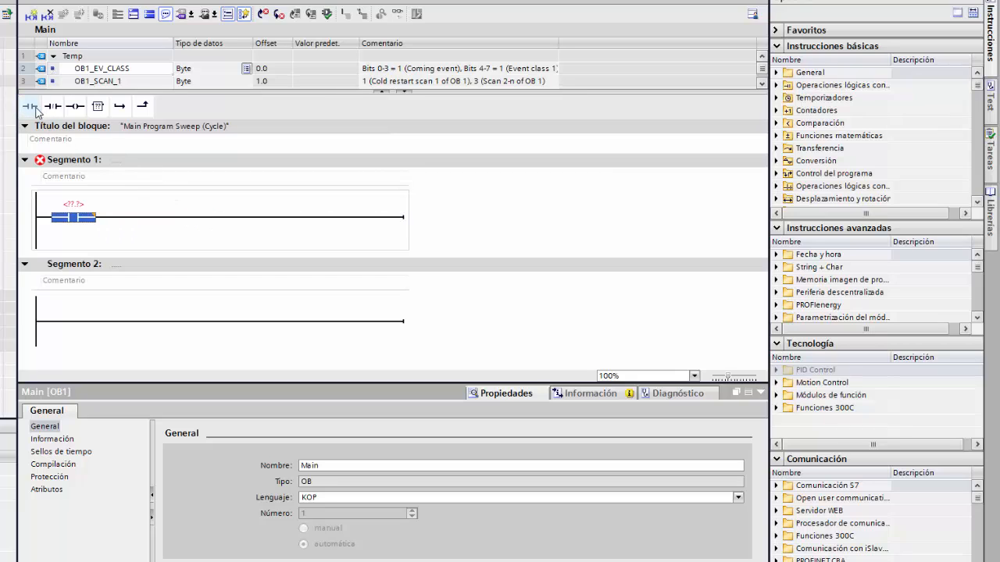
- Add two more normally open contacts and one normally closed contact in series on the rung of Segmento 1
left_click(31, 106)
left_click(30, 106)
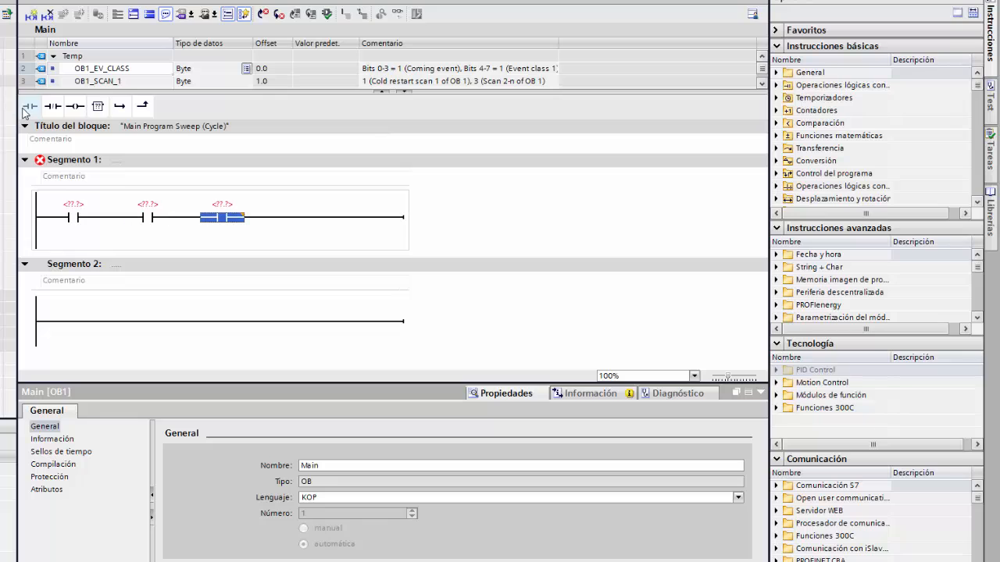
left_click(53, 105)
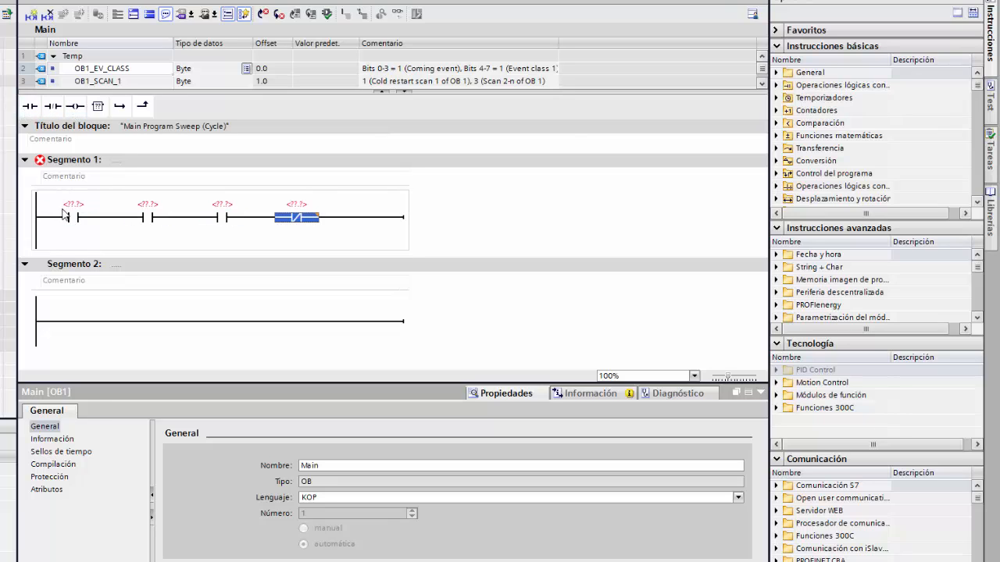
- Open a parallel branch at the start of Segmento 1's rung and place a normally closed and a normally open contact on it
left_click(42, 223)
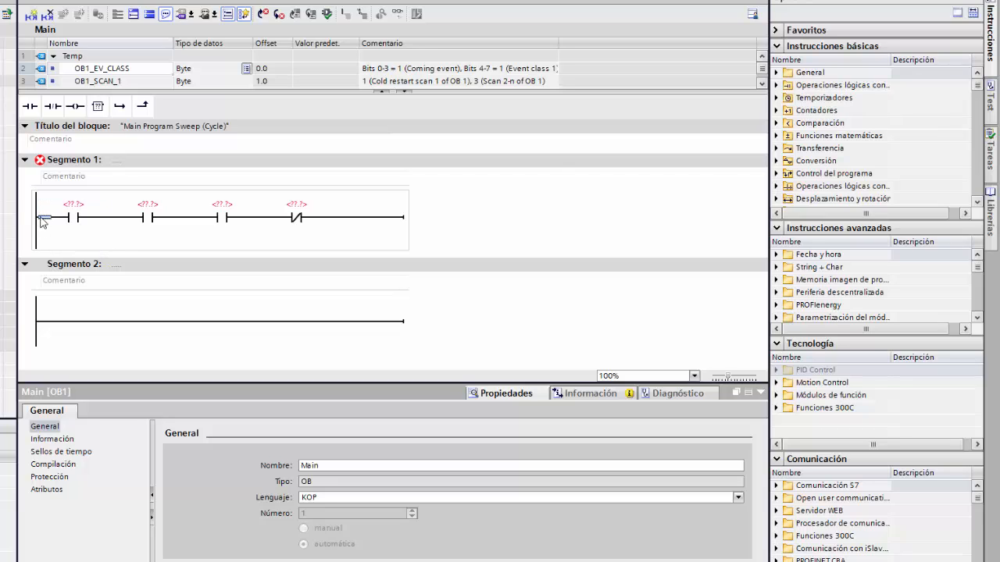
left_click(120, 110)
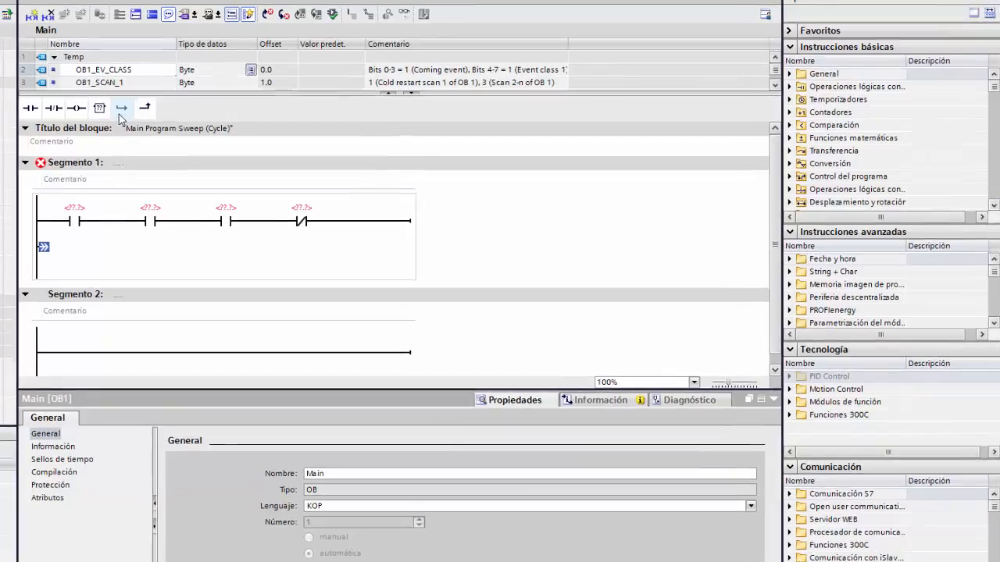
left_click(53, 107)
left_click(30, 108)
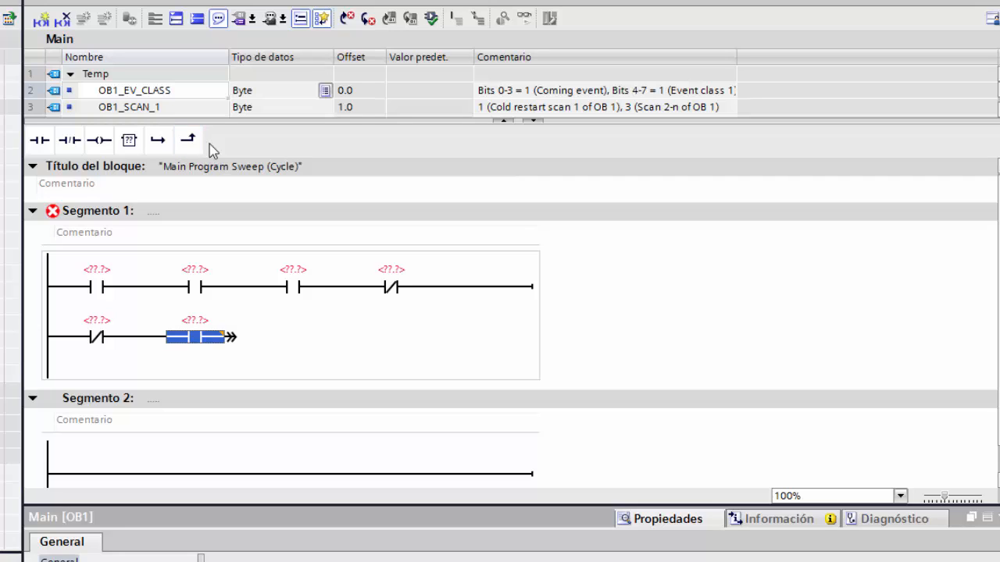
- Try closing the parallel branch after the second contact and after the first contact of the main rung, deleting each connection
left_click(188, 139)
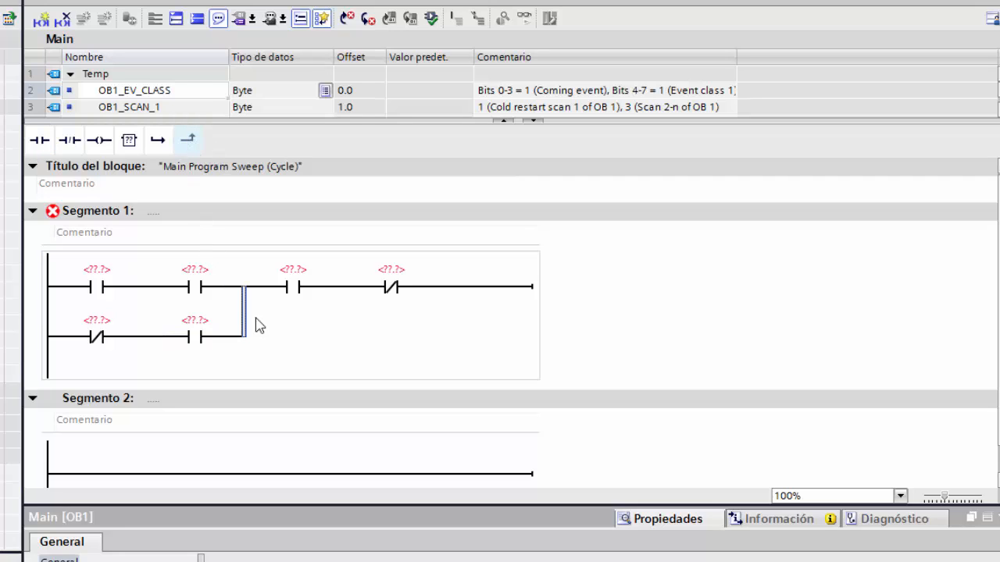
key("Delete")
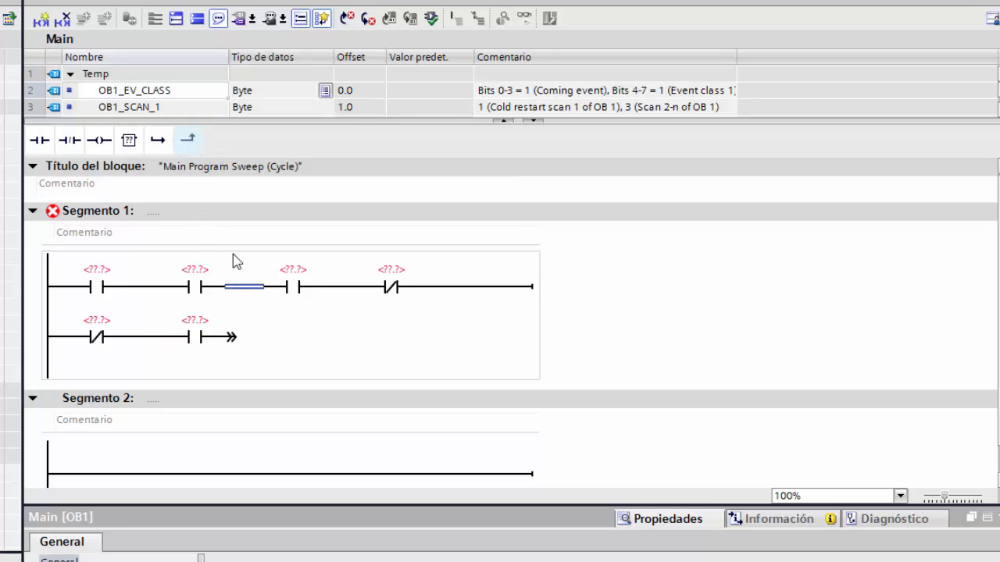
left_click(232, 337)
left_click_drag(232, 336, 145, 287)
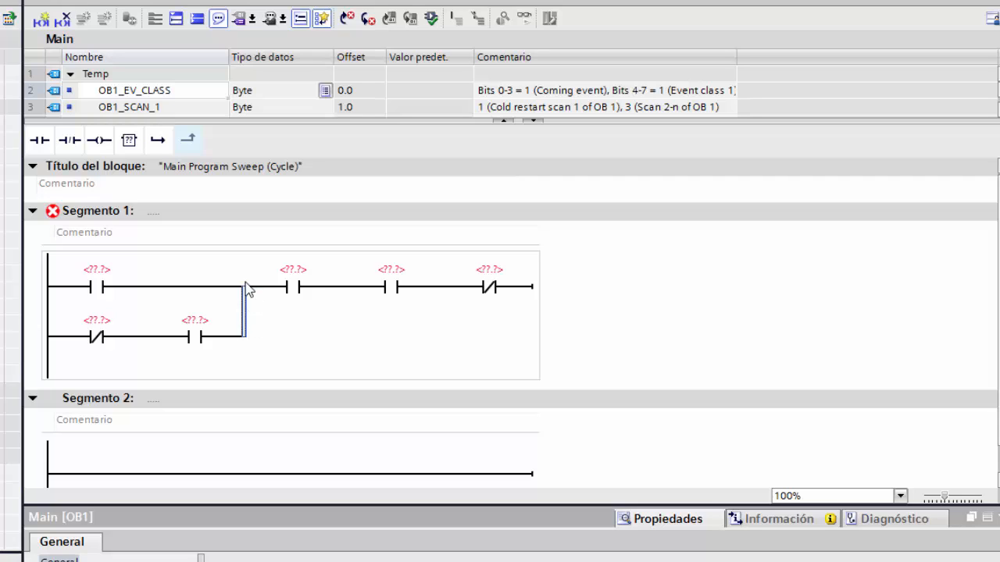
key("Delete")
- Insert an output coil at the end of Segmento 1's main rung, after the normally closed contact
left_click(464, 290)
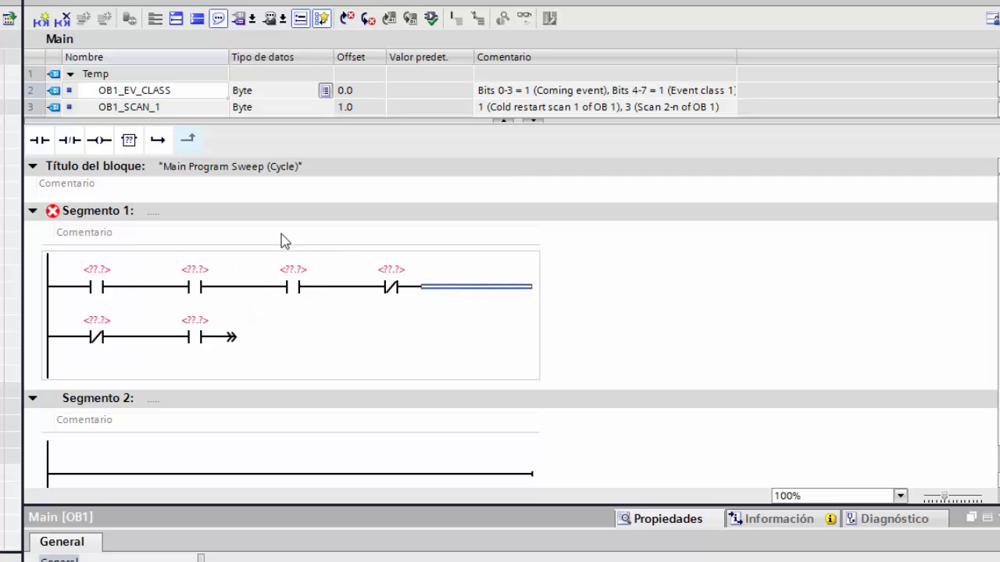
left_click(100, 146)
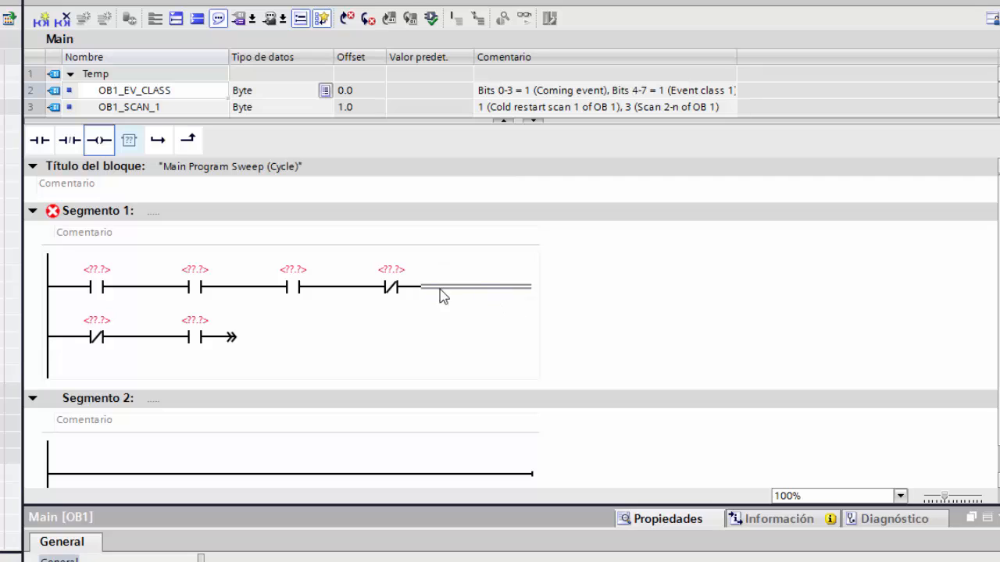
left_click(491, 288)
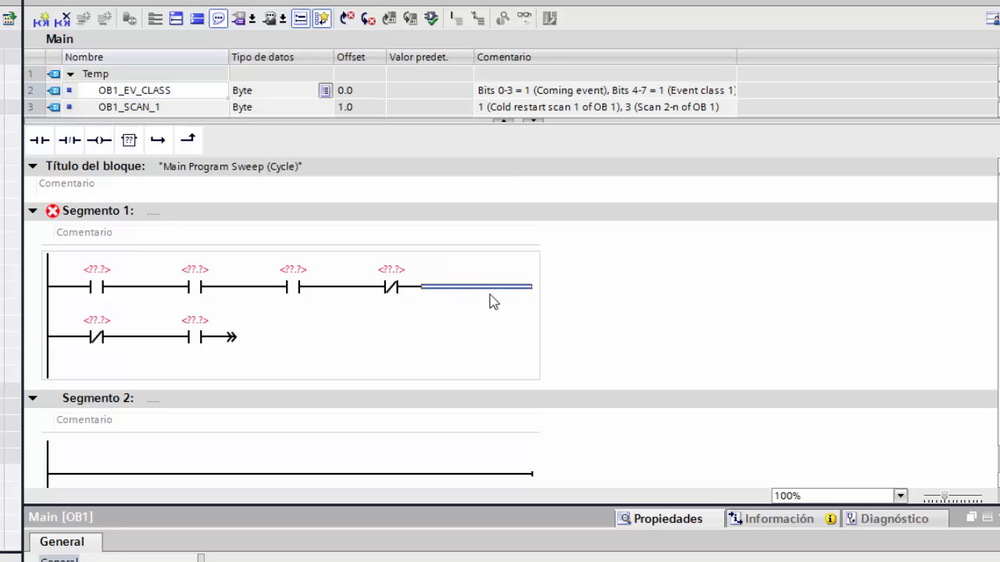
left_click(100, 140)
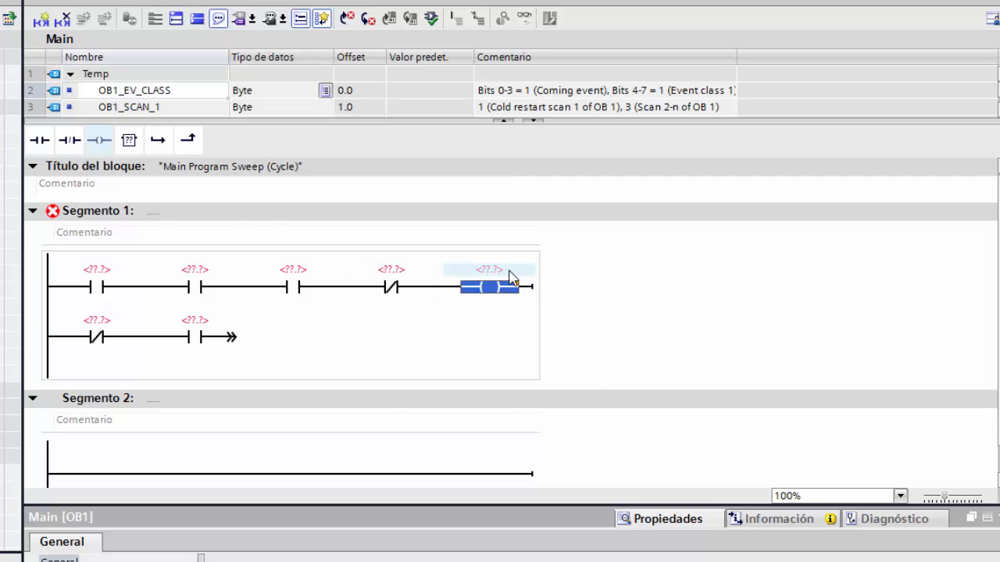
- Connect the open parallel branch to the main rung between its second and third contacts
left_click(89, 279)
left_click(227, 283)
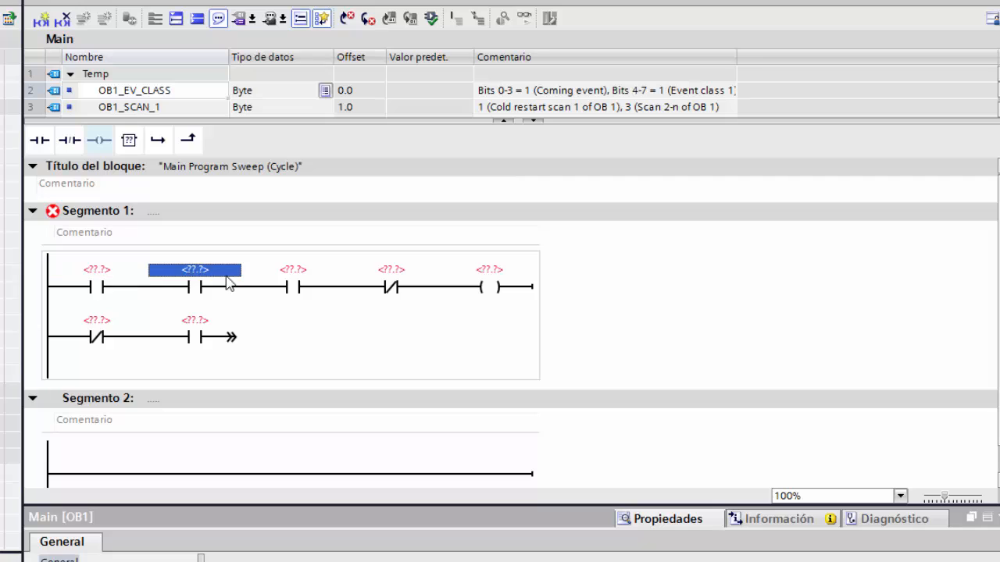
left_click(290, 280)
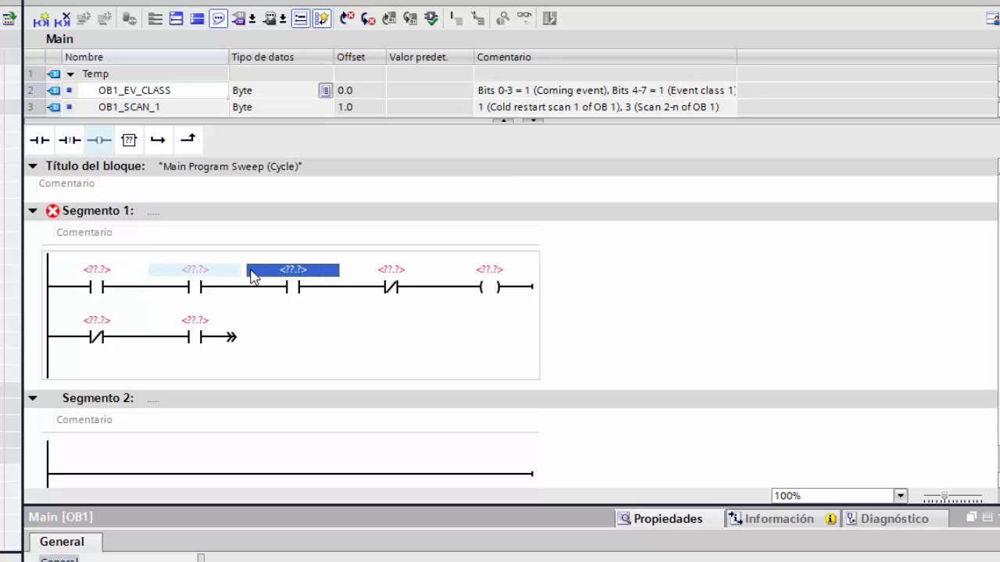
left_click_drag(232, 337, 242, 287)
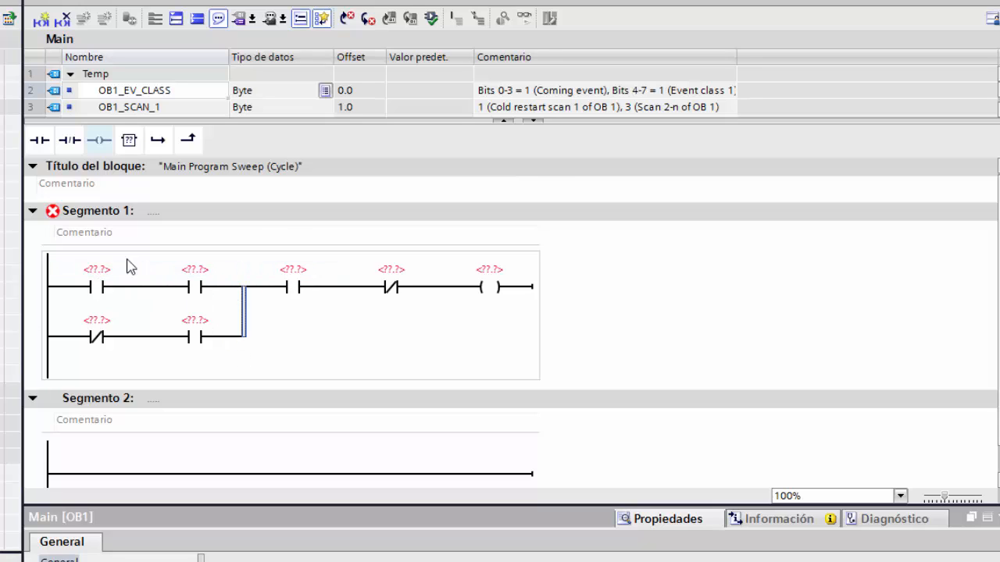
- Assign operand I100.1 to the first contact of Segmento 1's main rung and the variable "PM" to the second contact
left_click(96, 270)
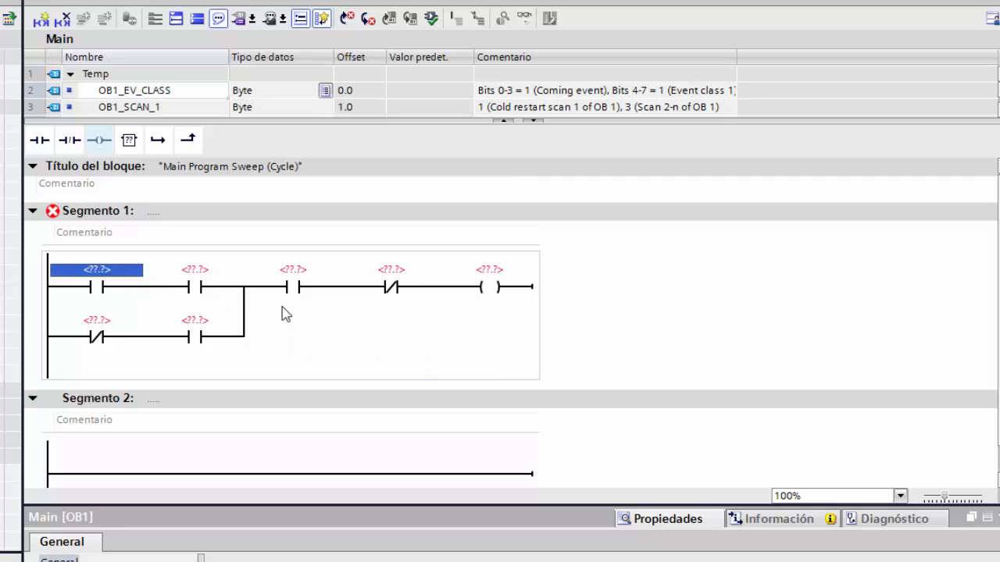
key("Return")
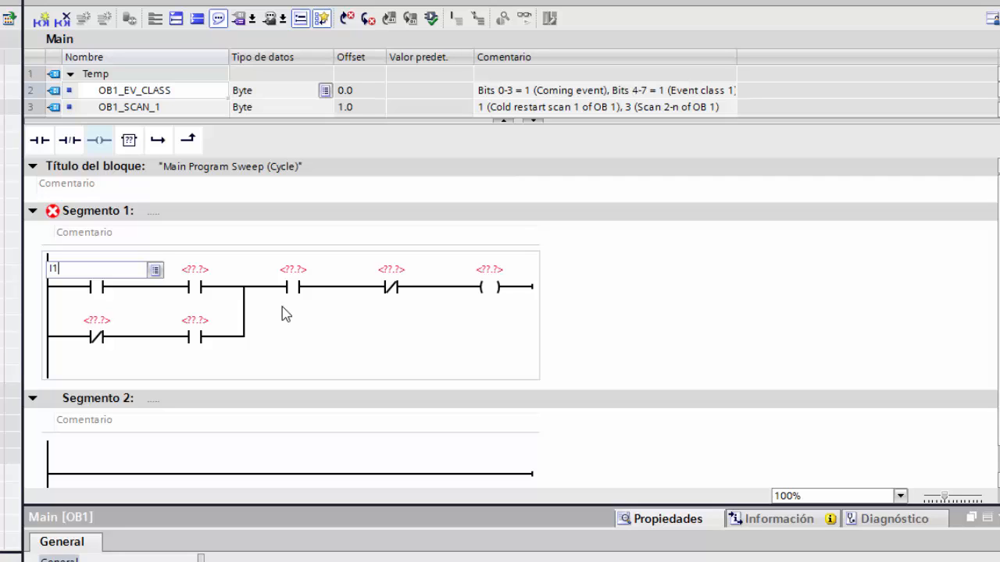
type("I100.1")
key("Return")
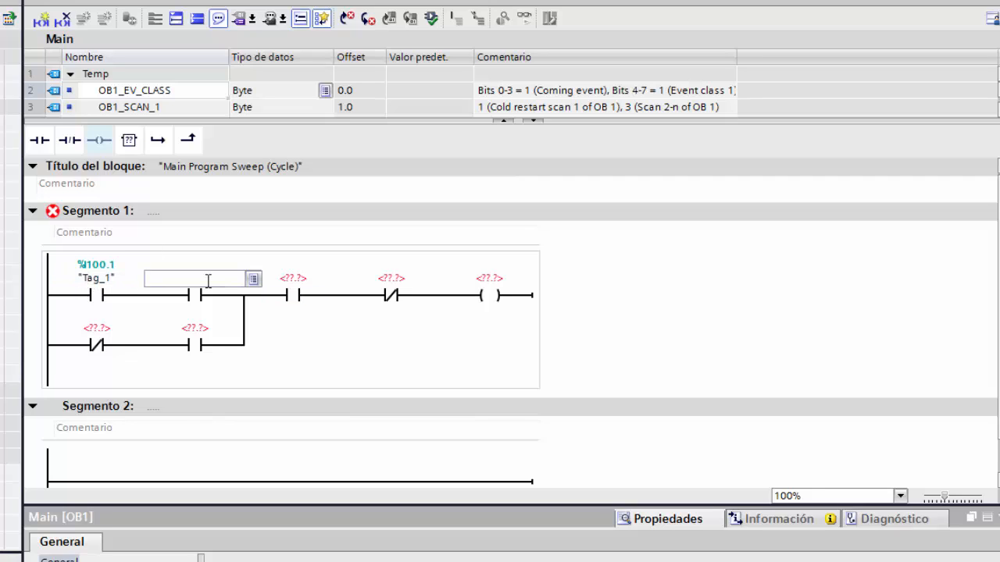
type("M")
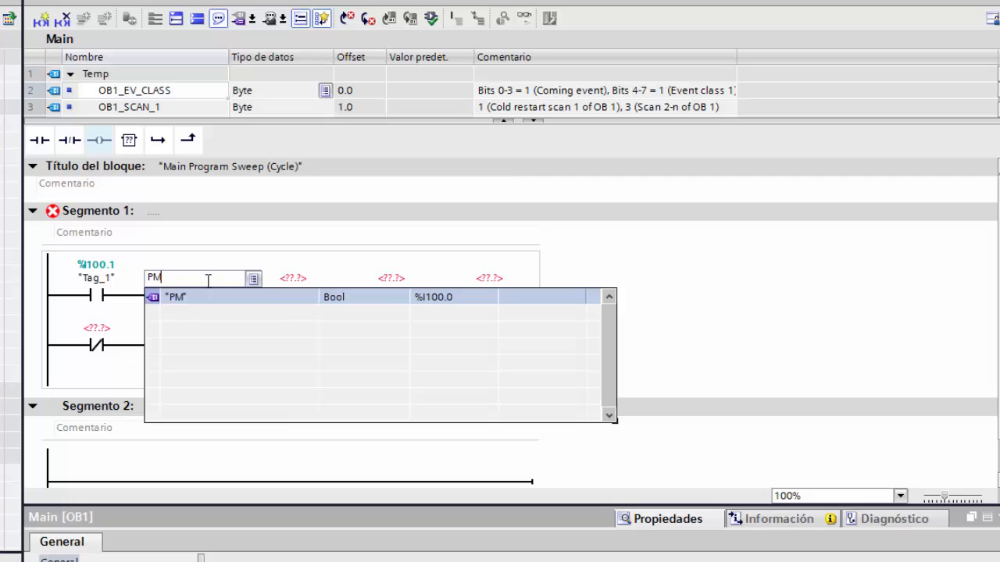
key("Return")
key("Return")
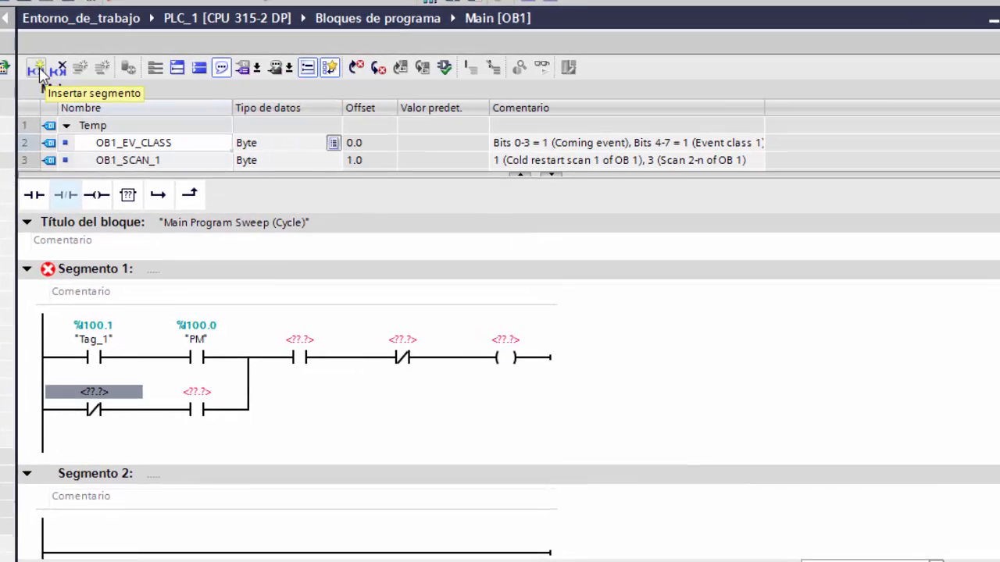
- Insert an empty segment below Segmento 1, and delete both that segment and the programmed Segmento 1
left_click(36, 70)
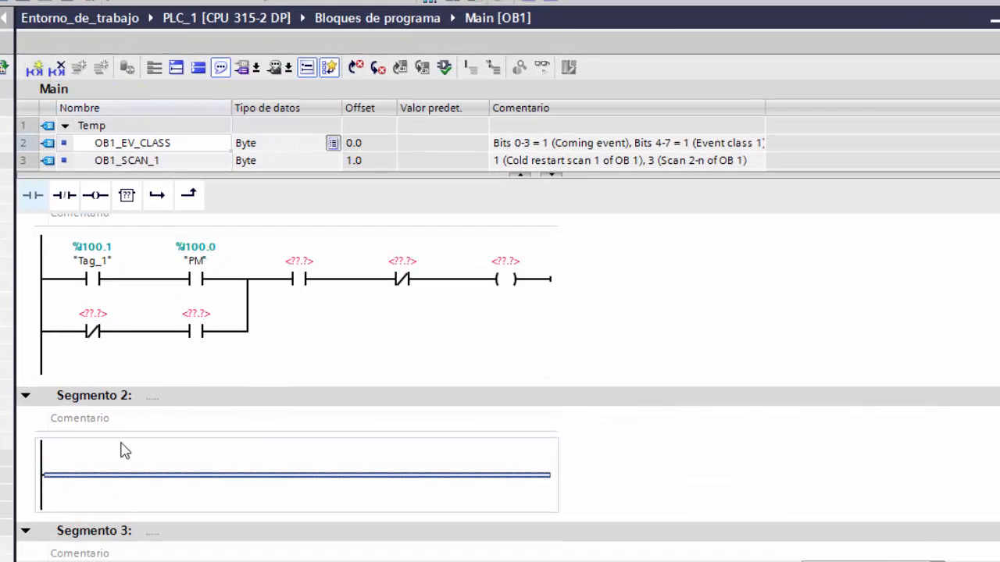
left_click(55, 71)
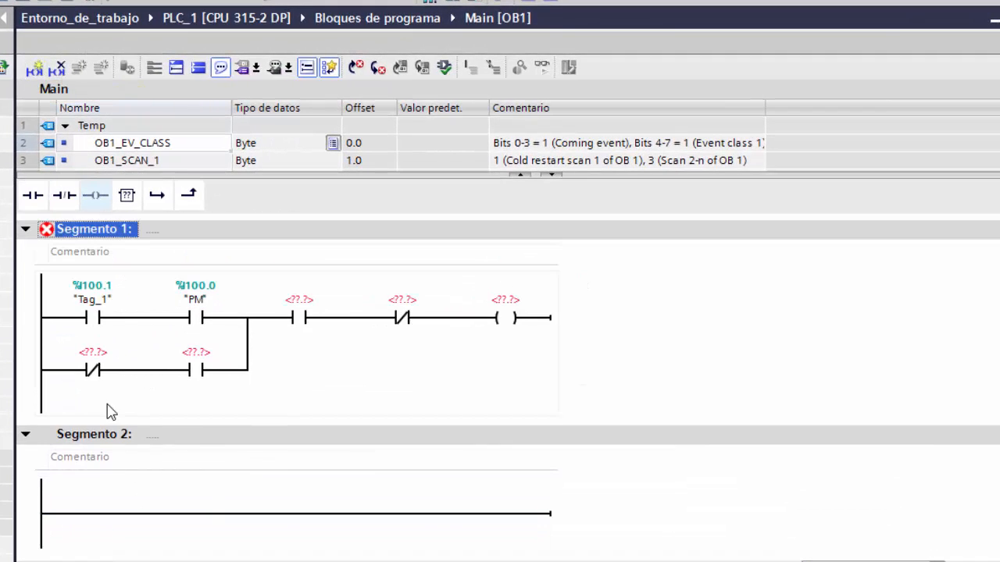
left_click(58, 71)
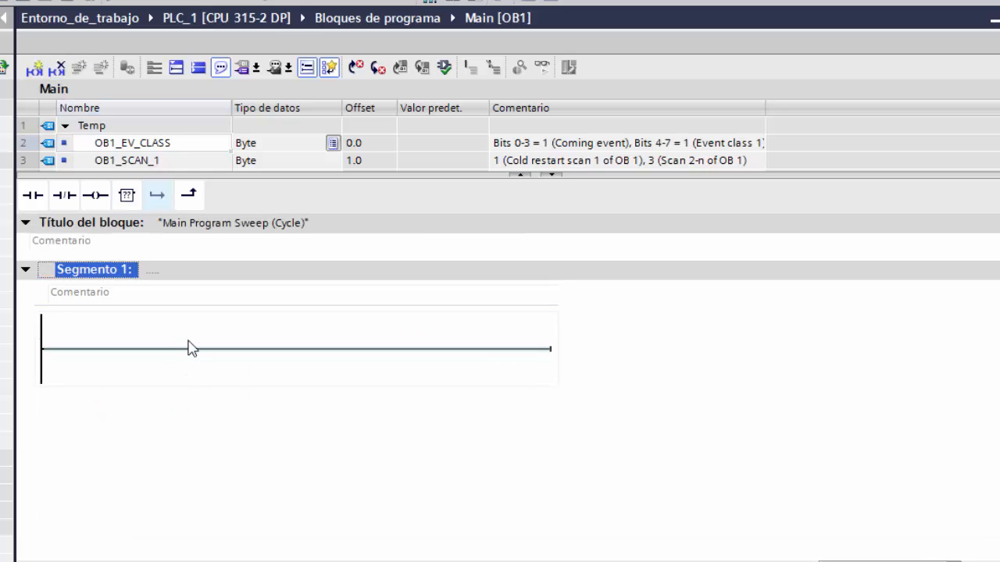
- Insert a new empty segment below the remaining Segmento 1 and select the rung of Segmento 1
left_click(36, 69)
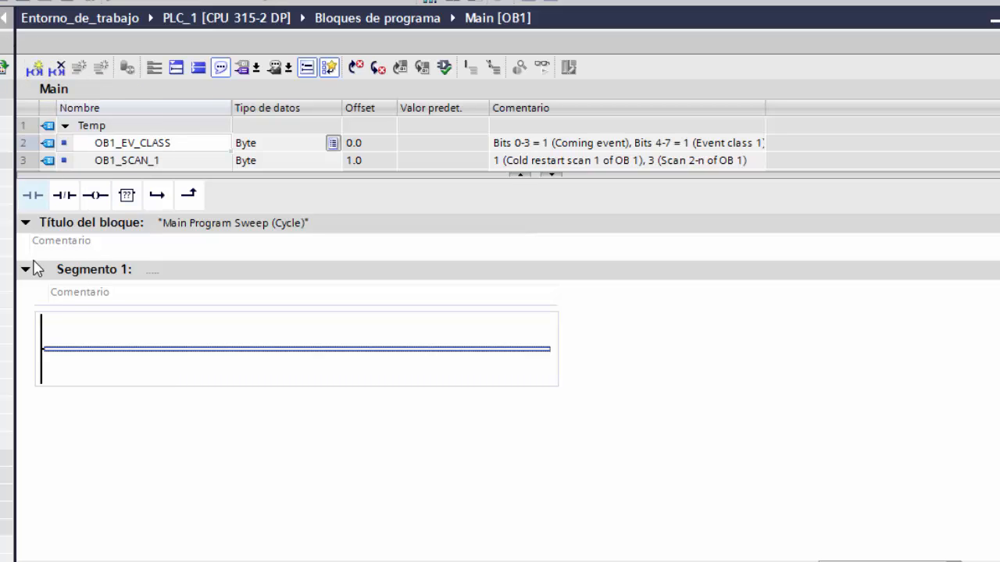
left_click(61, 271)
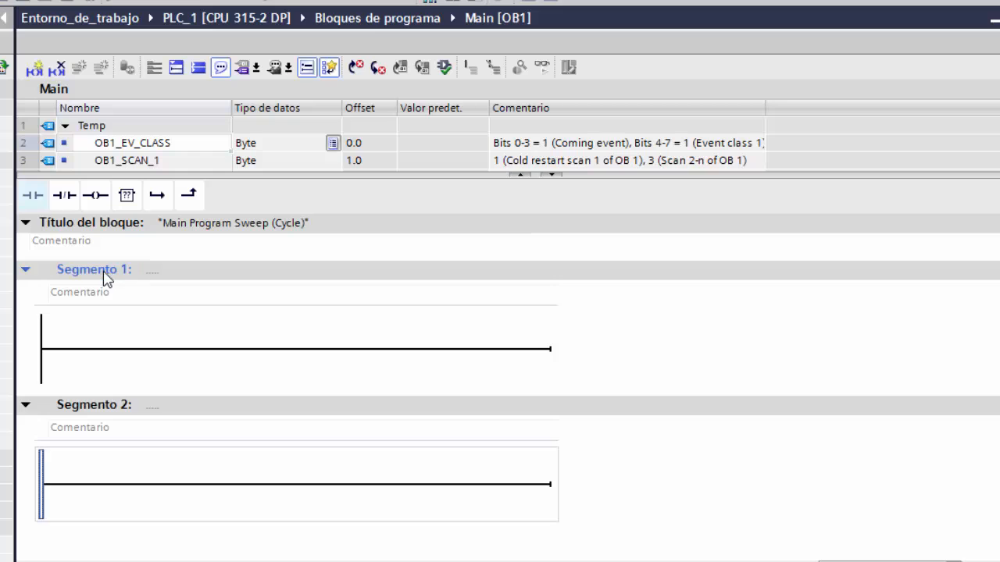
key("ctrl+r")
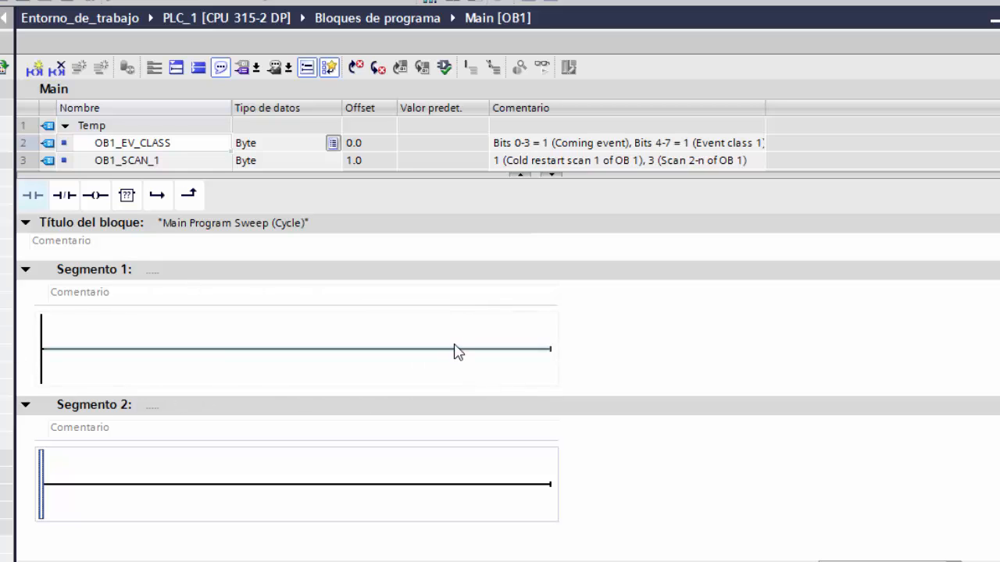
left_click(65, 350)
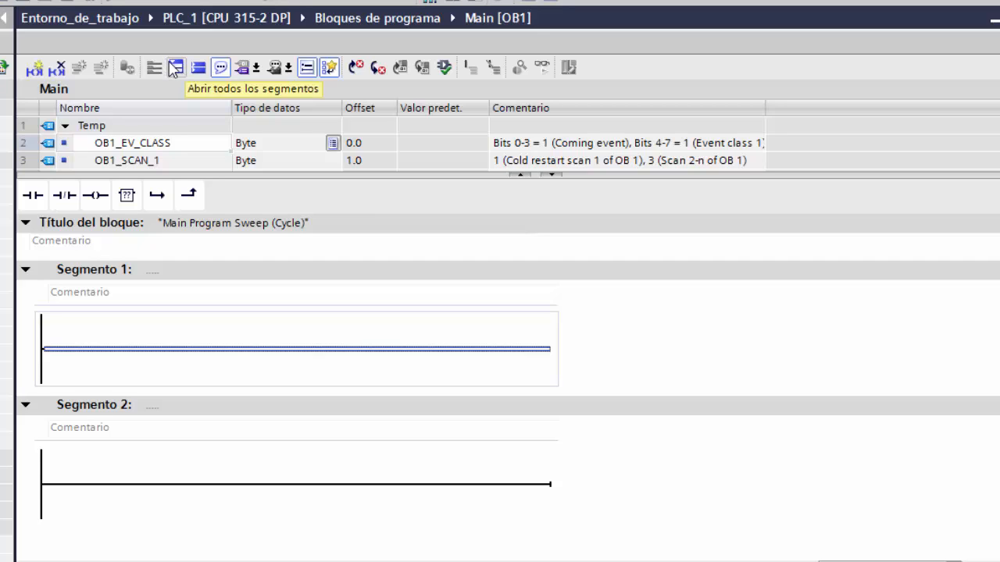
- Collapse and reopen all segments of Main [OB1], and toggle the display of the segment comments
left_click(197, 68)
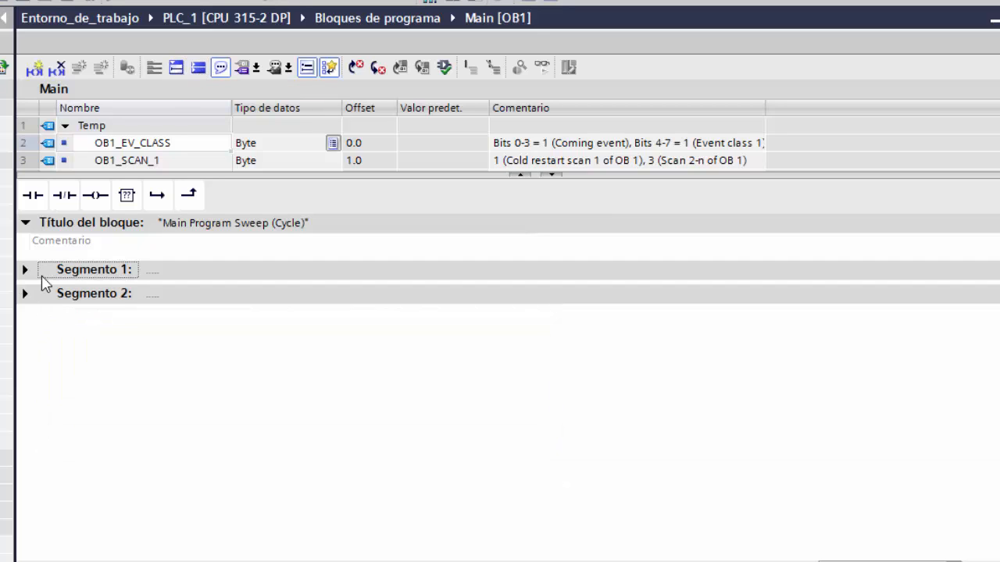
left_click(177, 69)
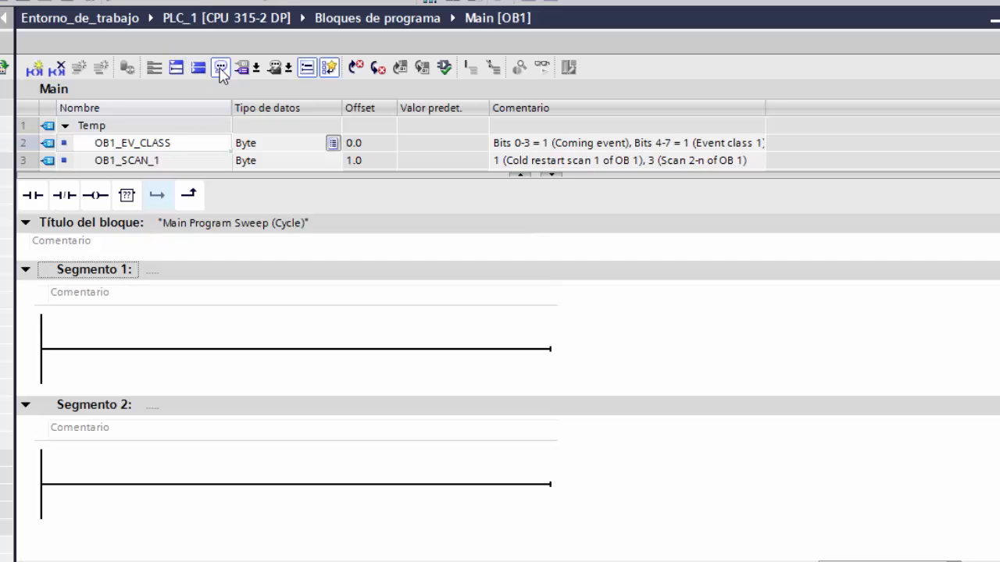
left_click(221, 69)
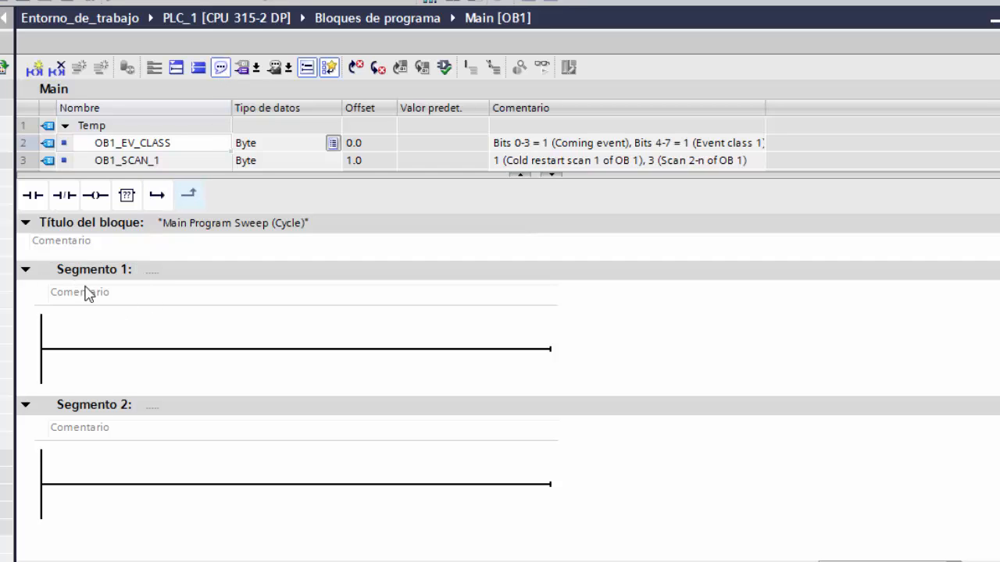
left_click(220, 69)
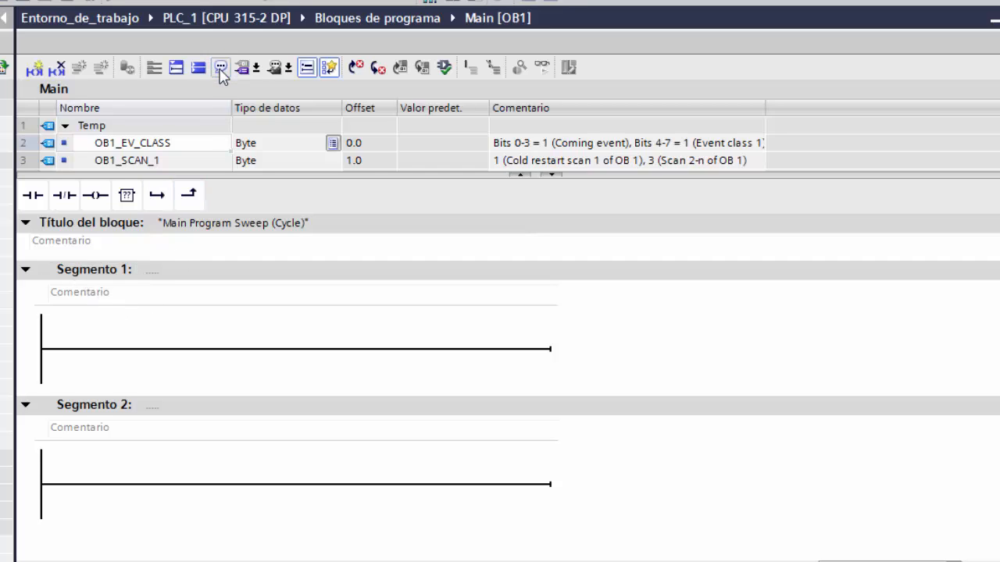
left_click(221, 69)
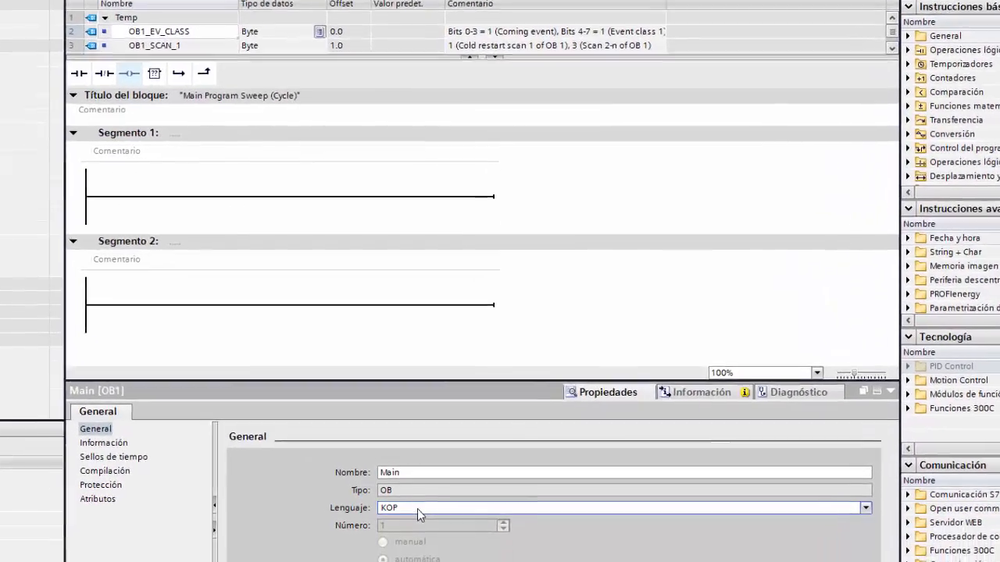
- Switch the programming language of Main [OB1] to FUP, then to AWL, and back to KOP
left_click(431, 561)
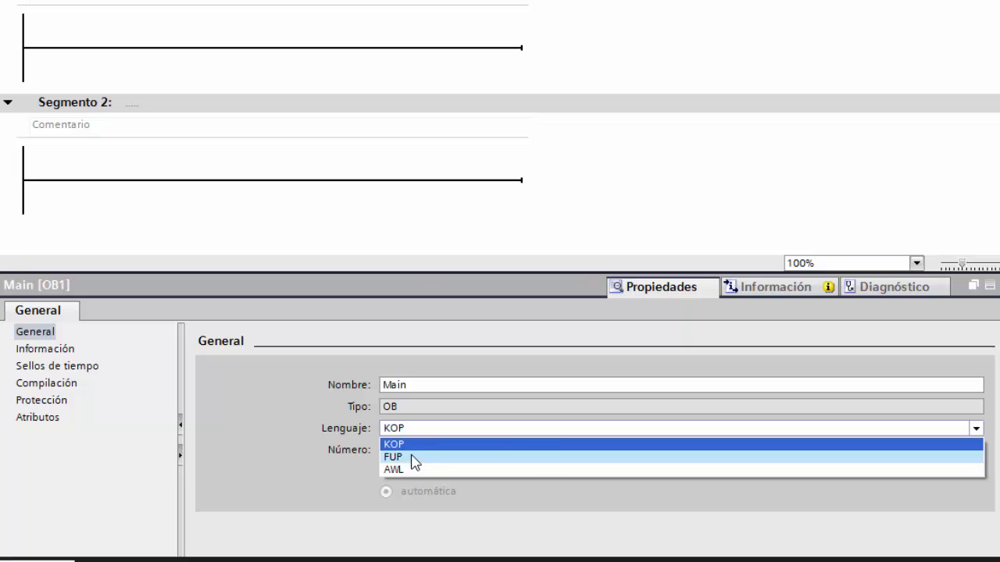
left_click(411, 458)
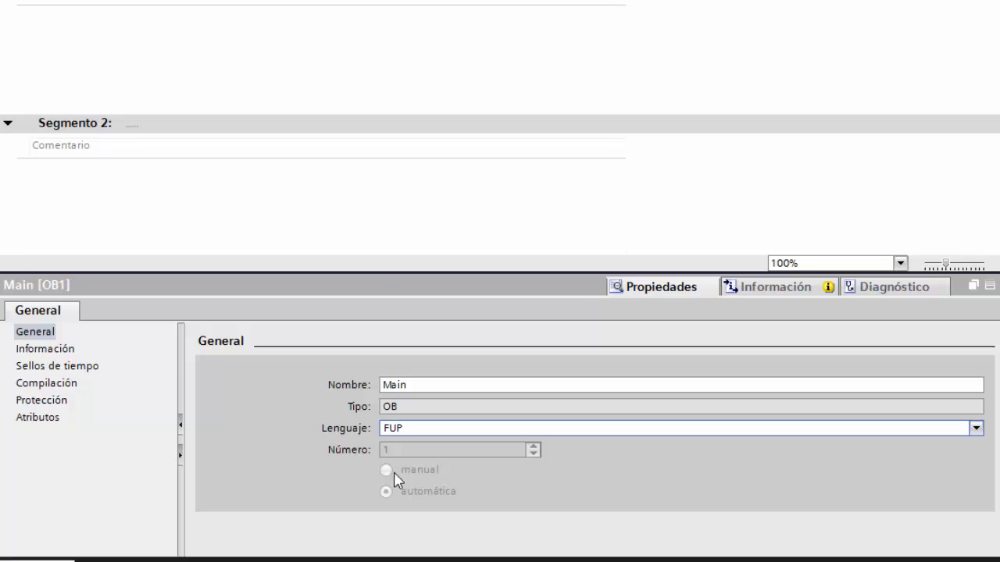
left_click(448, 429)
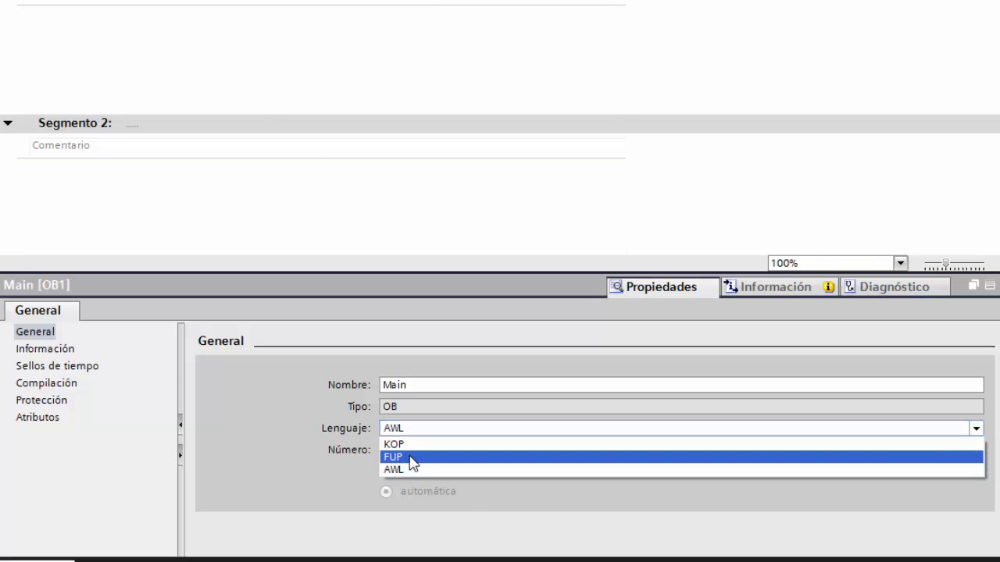
left_click(404, 469)
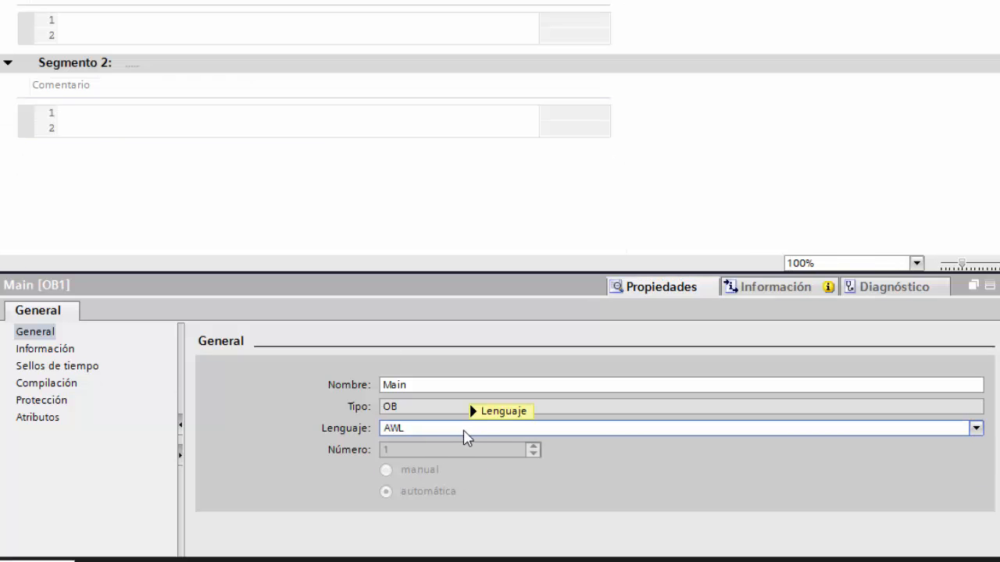
left_click(459, 431)
left_click(428, 444)
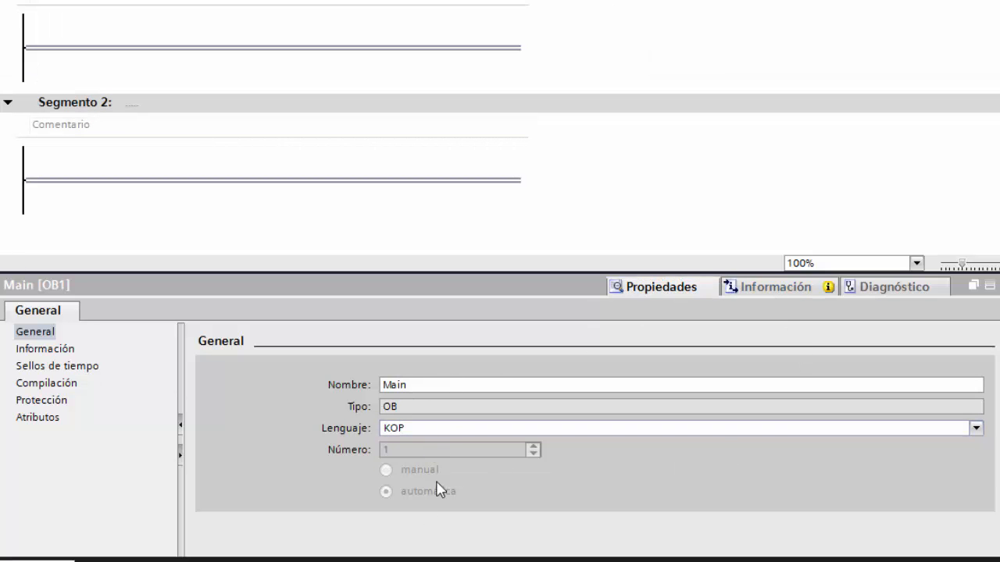
- Review the Información, Sellos de tiempo, Protección, Compilación and Atributos properties of Main [OB1], and return to General
left_click(56, 350)
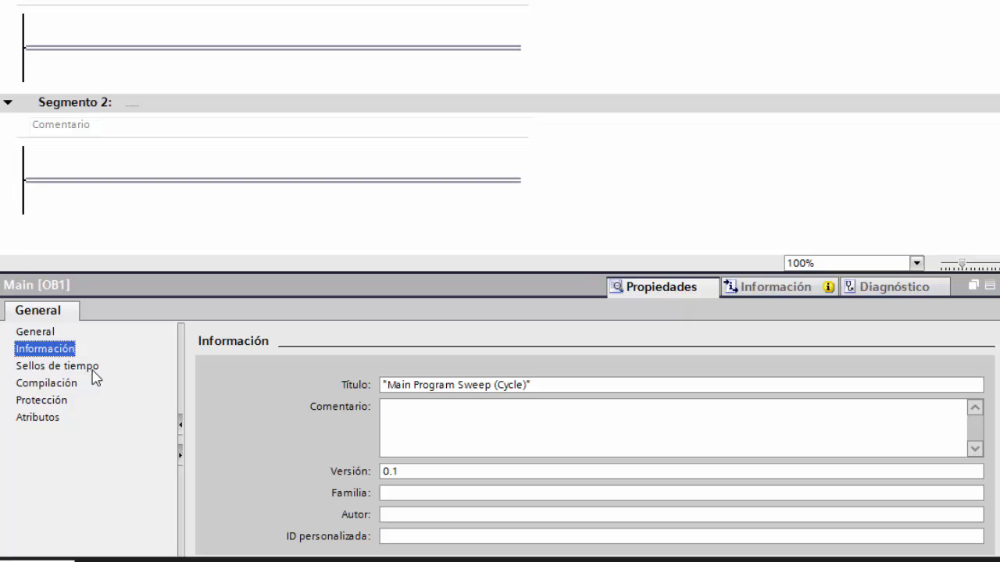
left_click(75, 368)
scroll(258, 346, "down", 3)
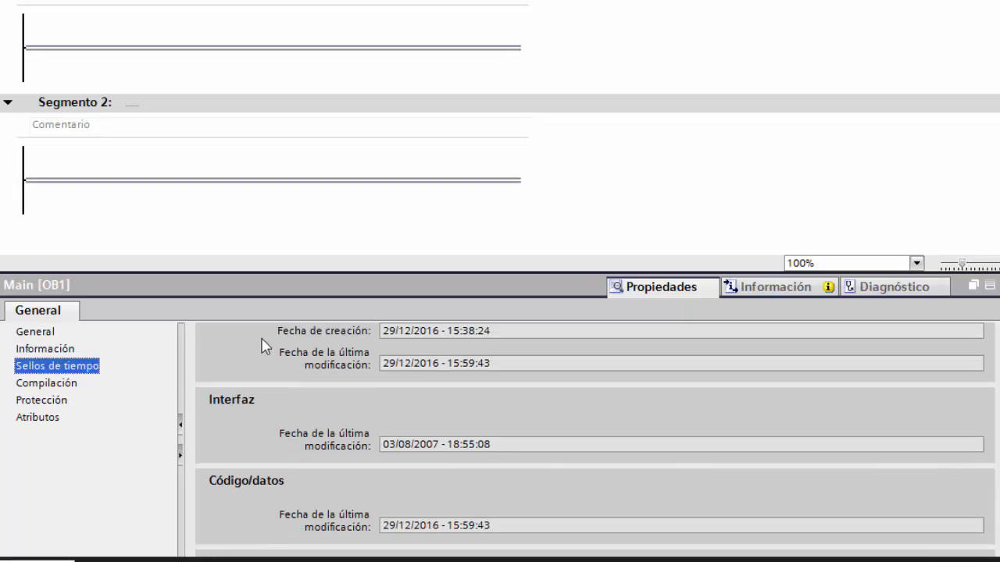
left_click(42, 401)
left_click(65, 385)
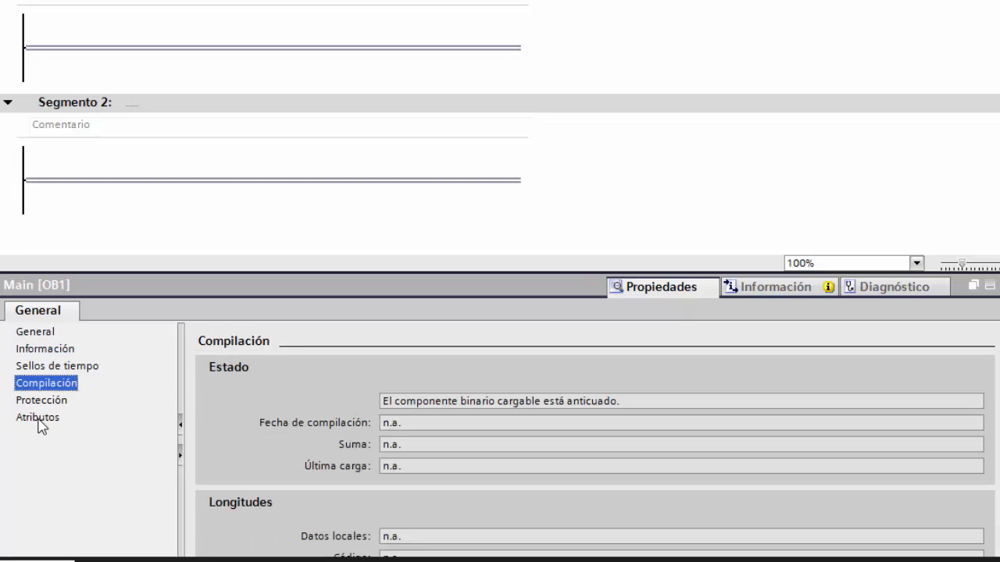
left_click(38, 419)
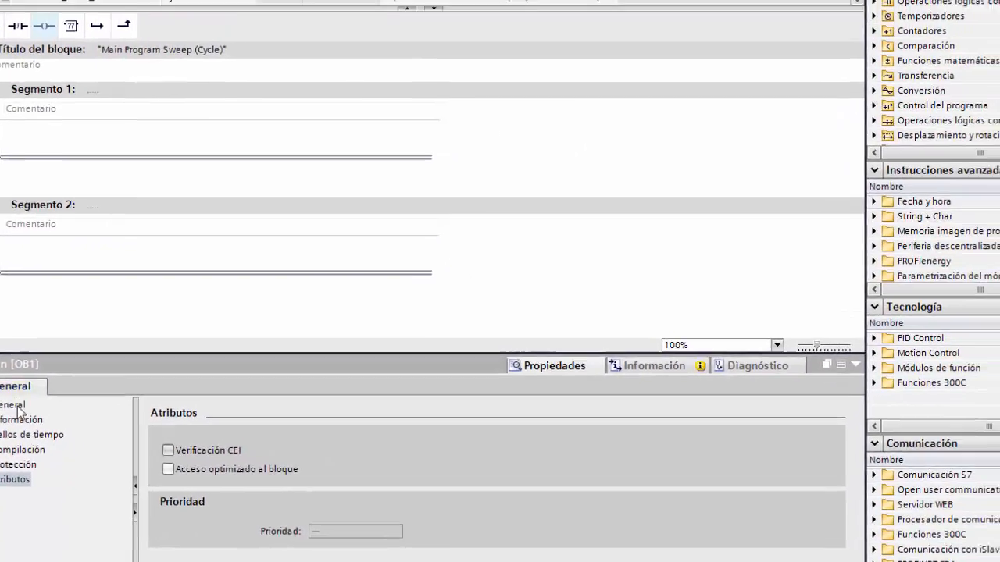
left_click(14, 405)
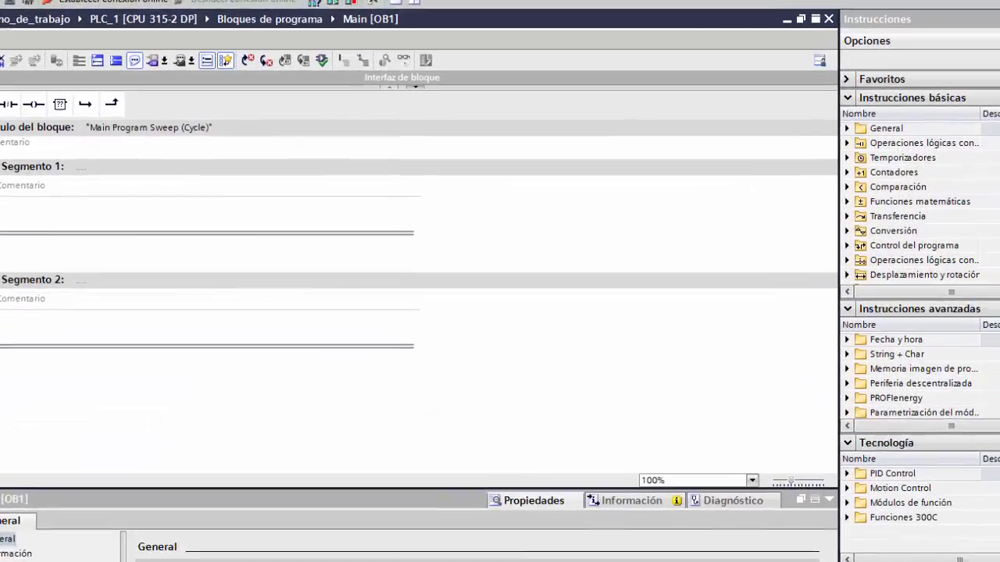
- Examine the Test, Tareas and Librerías task cards, and return to the Instrucciones card
left_click(989, 114)
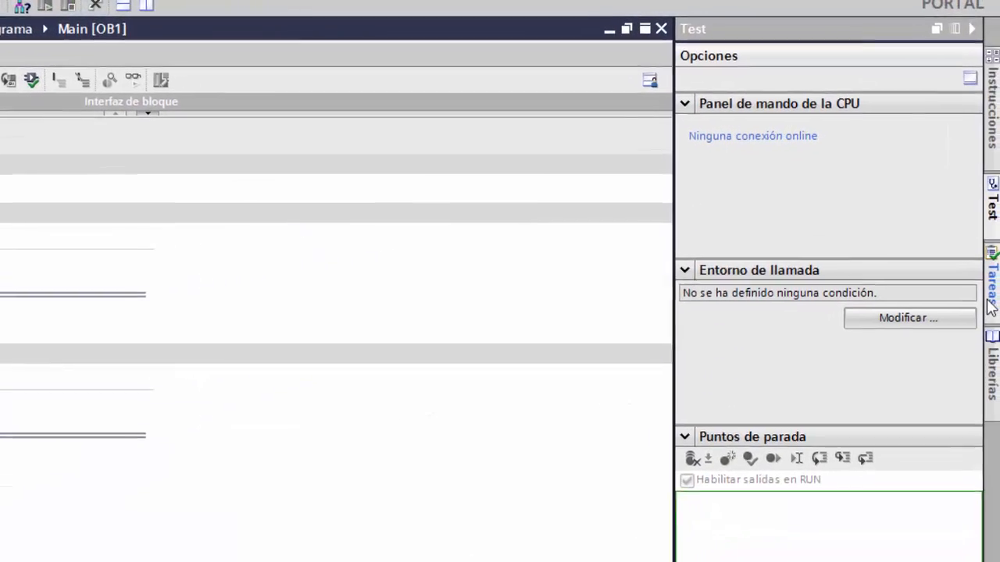
left_click(988, 301)
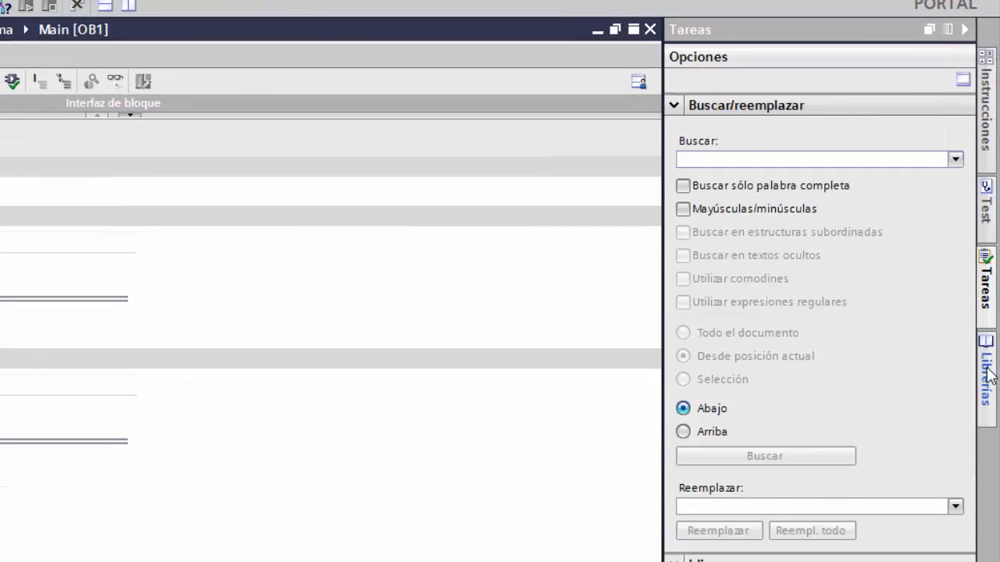
left_click(987, 406)
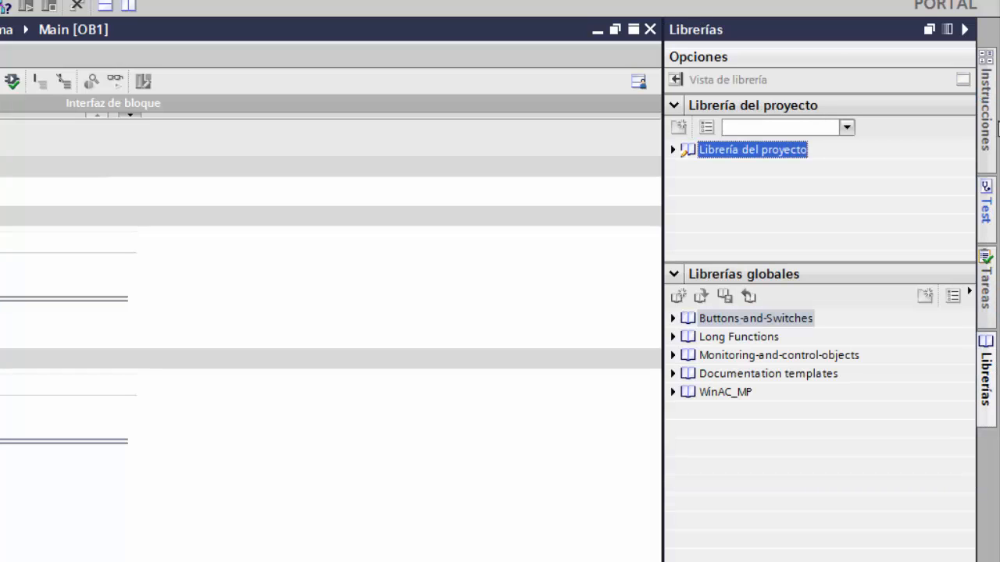
left_click(985, 117)
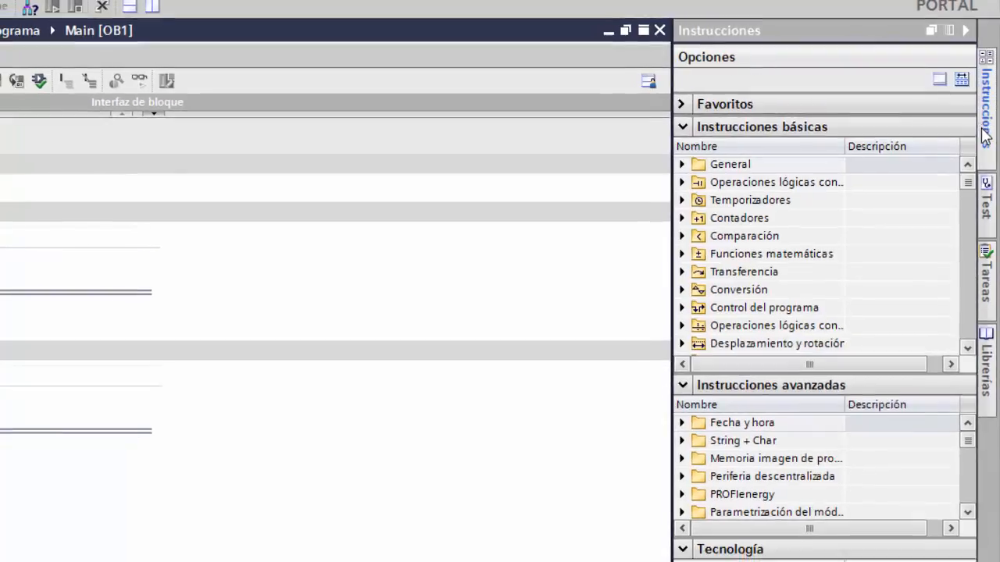